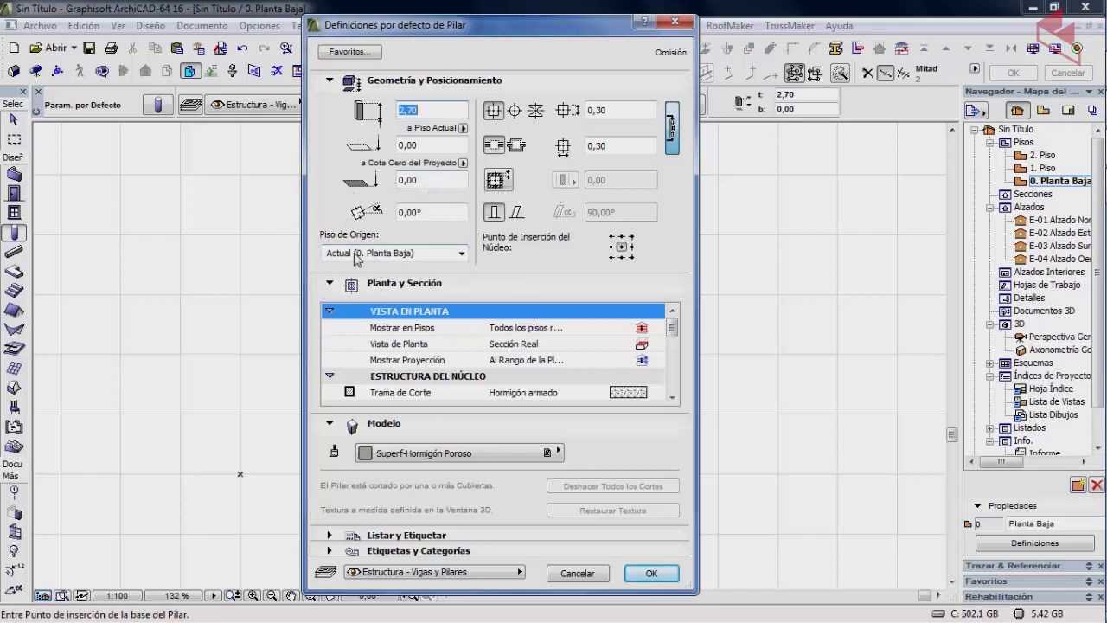
Step: Check the home storey choices, then unlink the rectangular core's dimensions, set its size to 0,20, and relink them
click(402, 254)
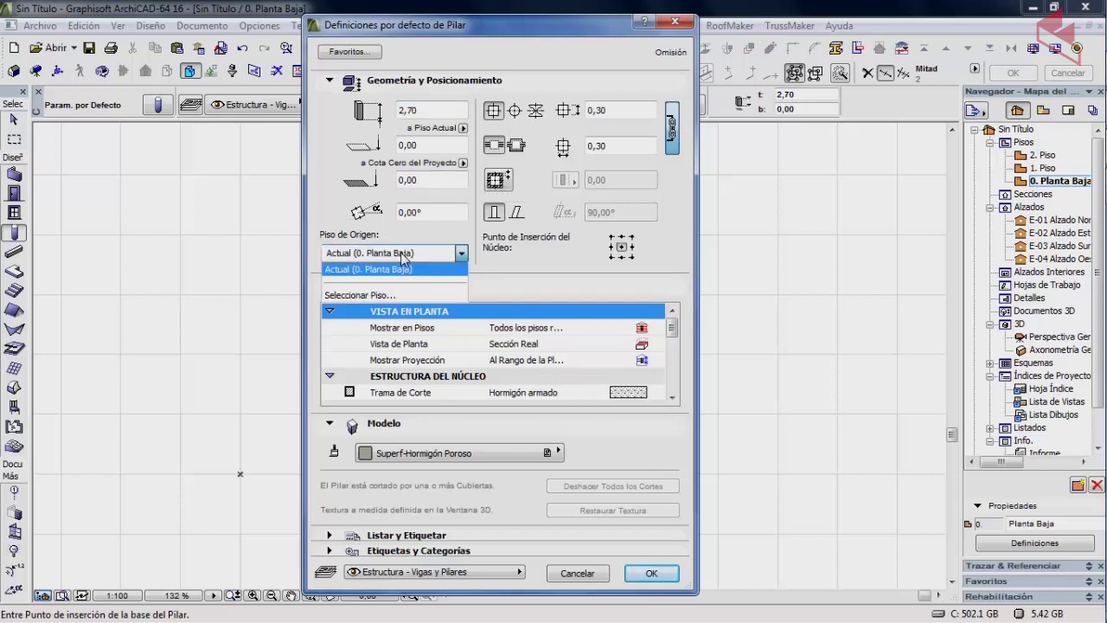
click(401, 257)
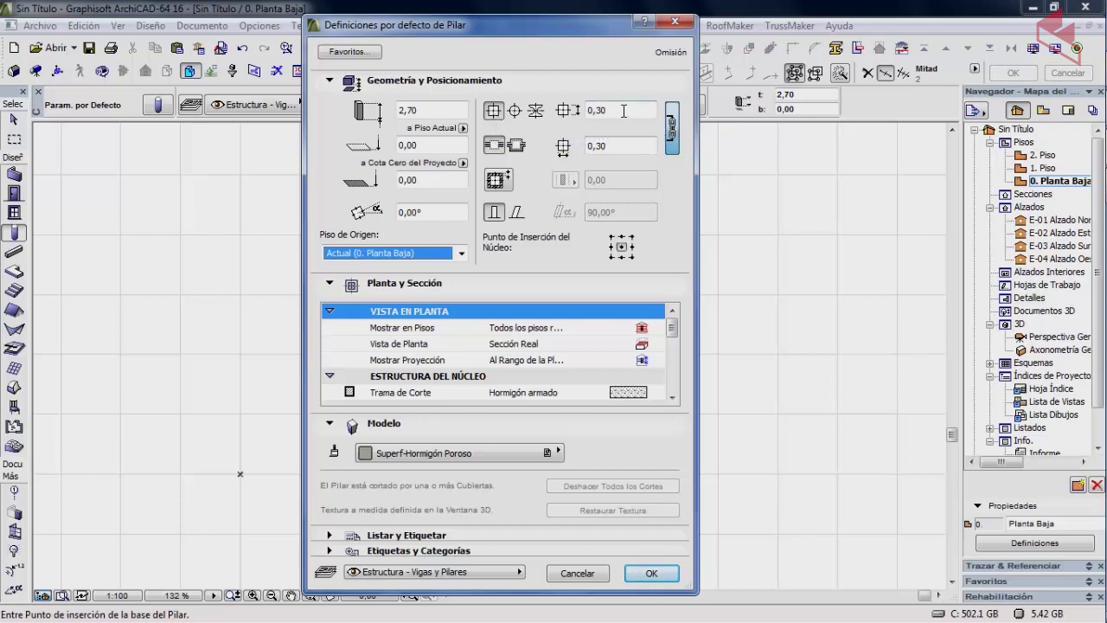
click(673, 124)
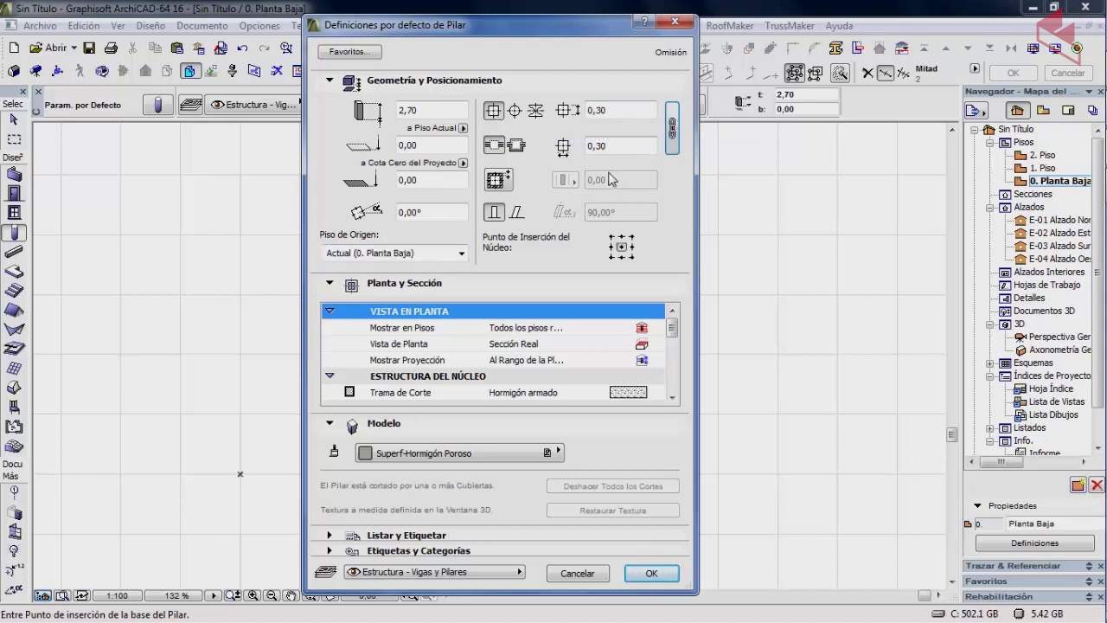
click(620, 109)
text(,2)
click(592, 140)
click(673, 128)
Step: Switch the column to a circular section and set its core size to 0,50
click(515, 111)
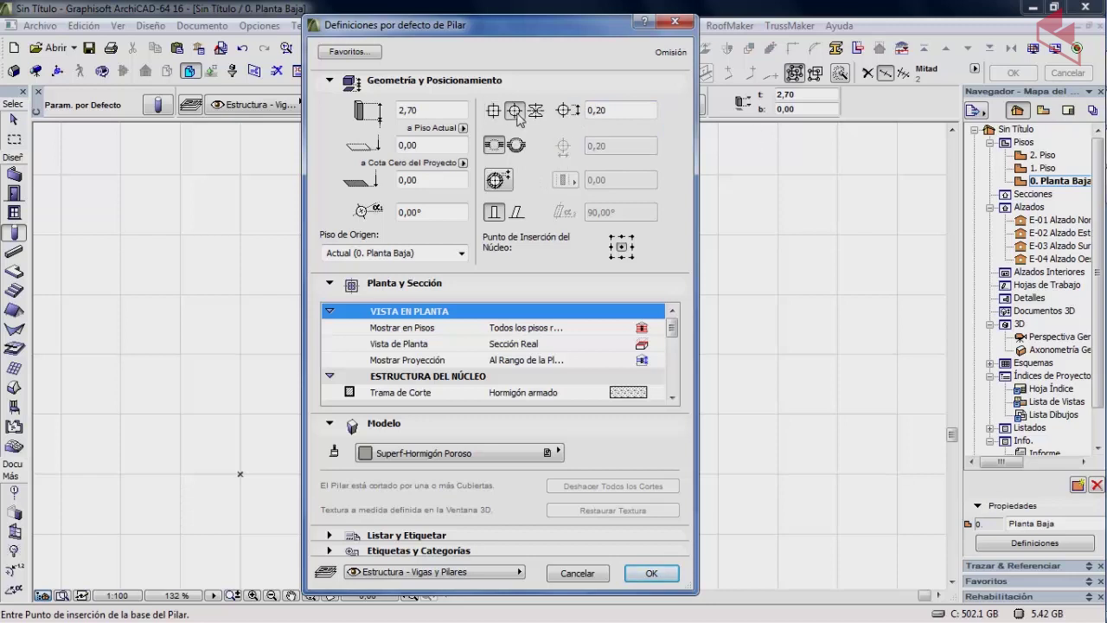
click(623, 110)
text(,5)
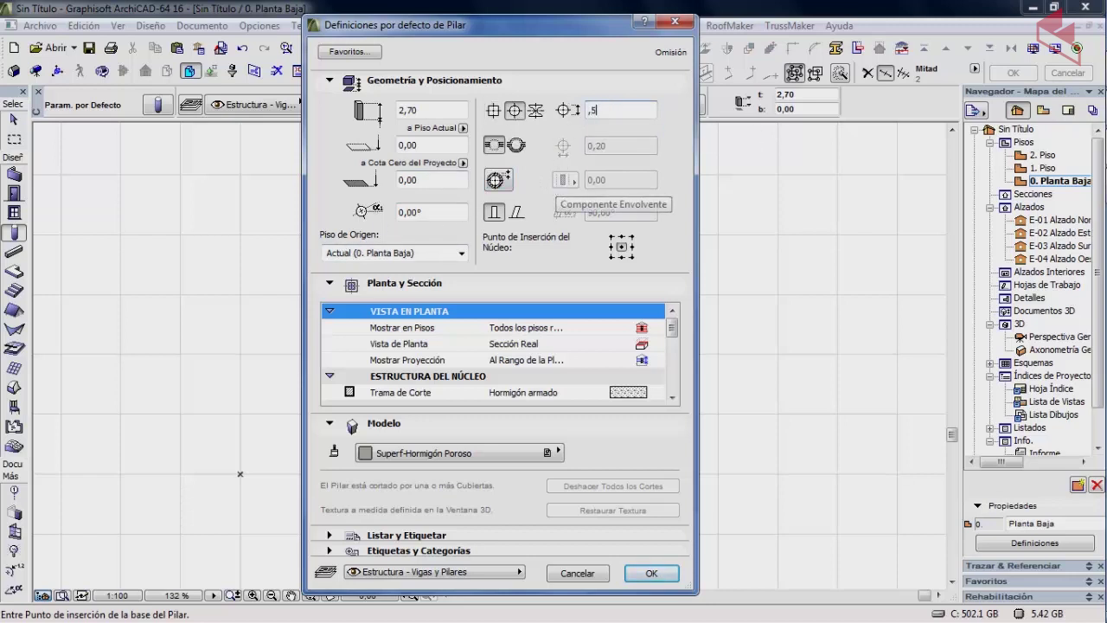
key(Tab)
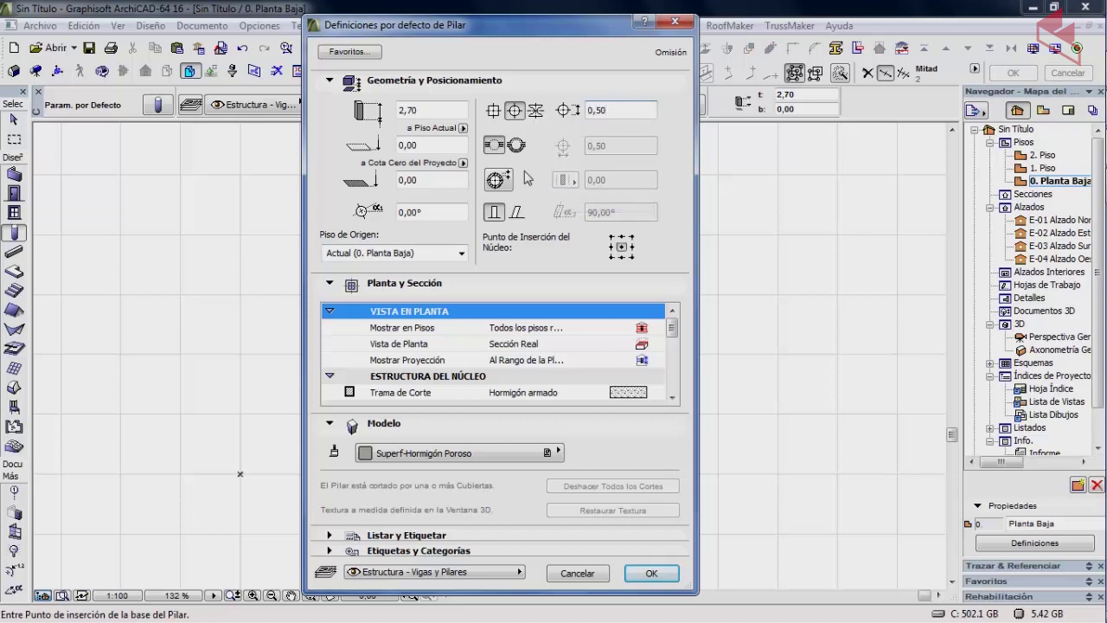
Step: Switch the column to a complex profile and browse the profiles offered for Estructura Compleja
click(535, 110)
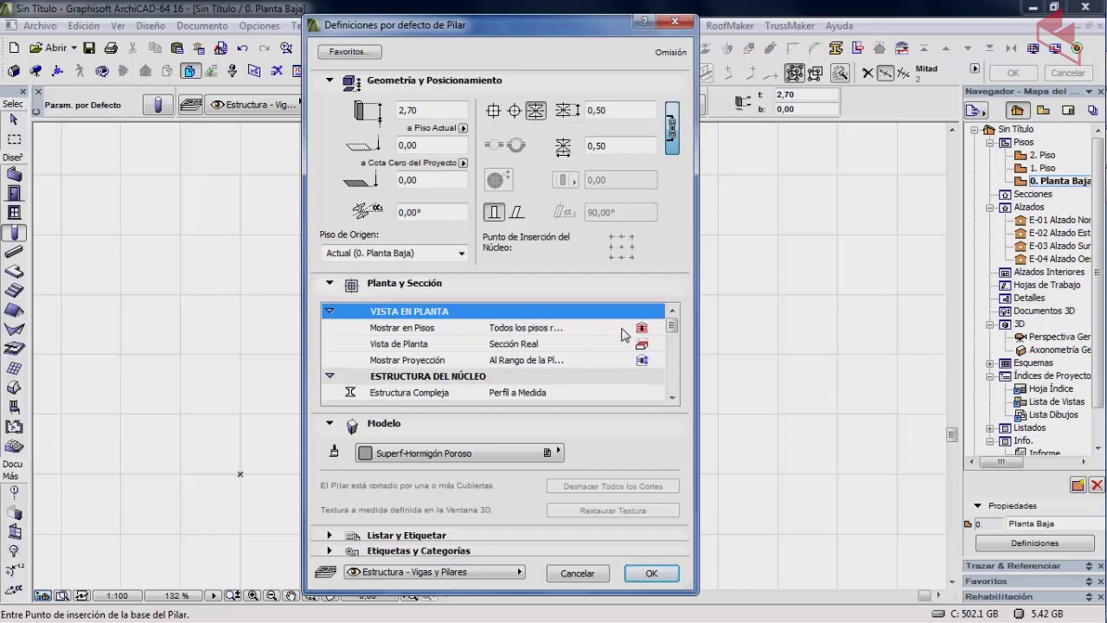
scroll(676, 337, down, 1)
scroll(676, 338, down, 1)
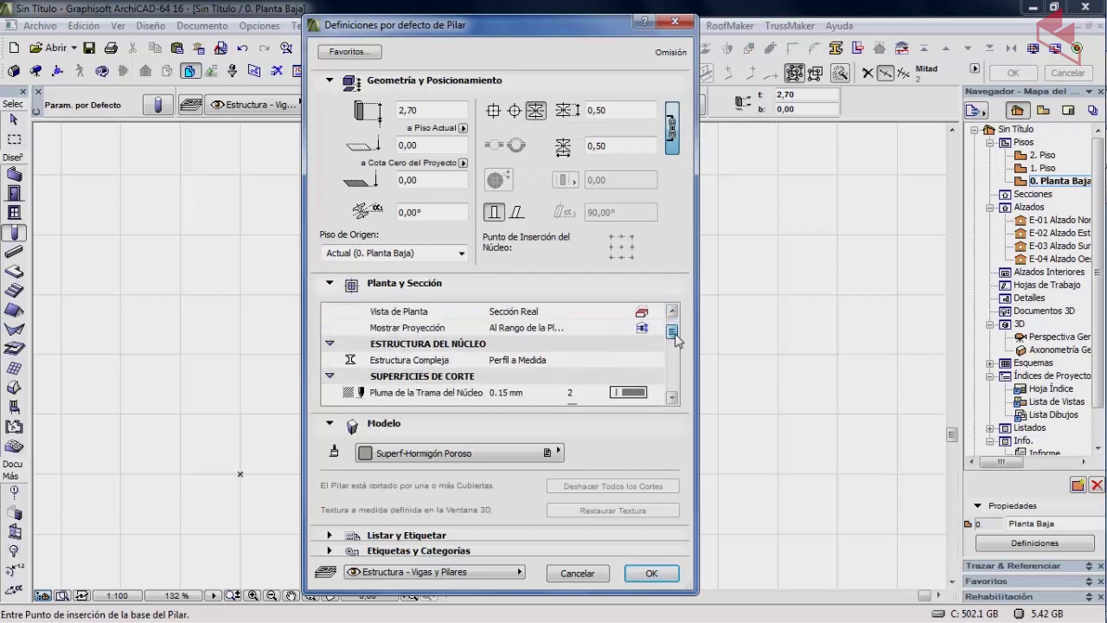
click(502, 368)
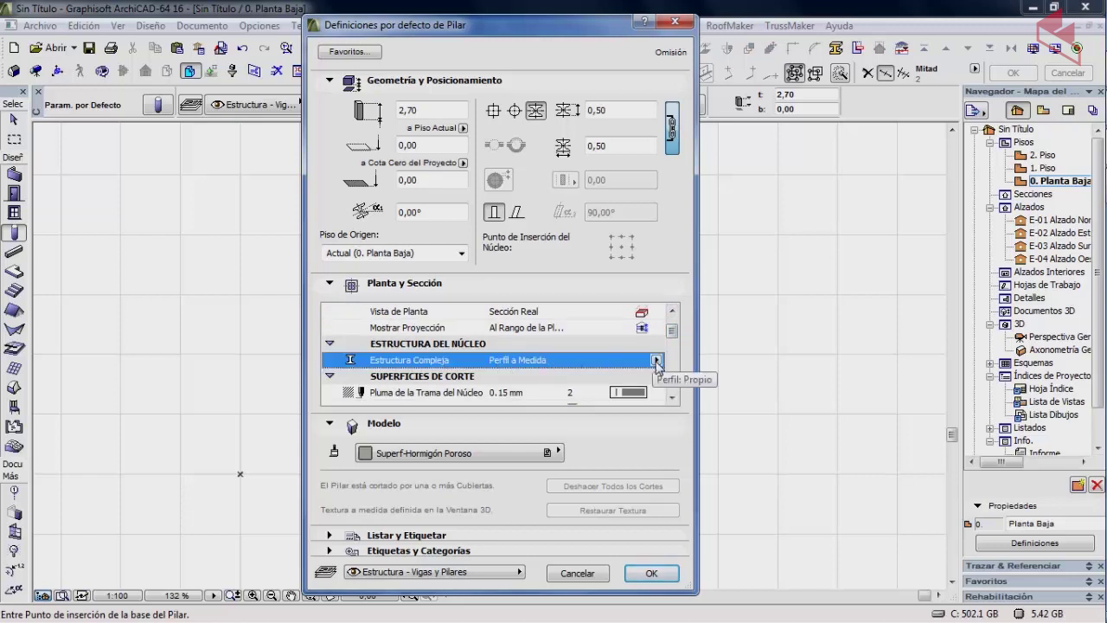
click(657, 361)
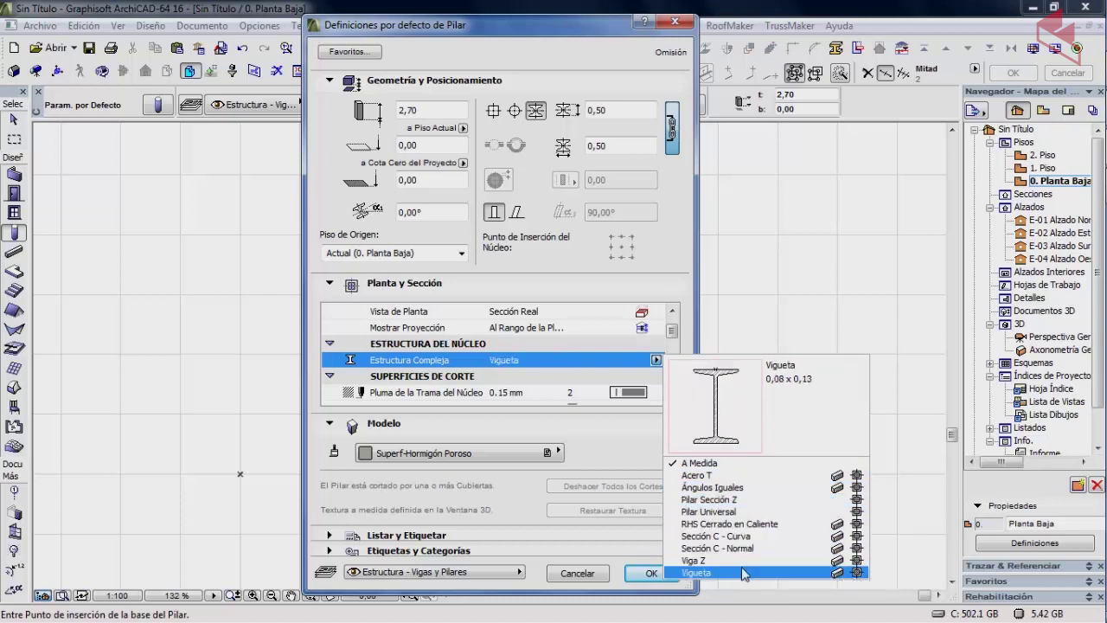
click(596, 439)
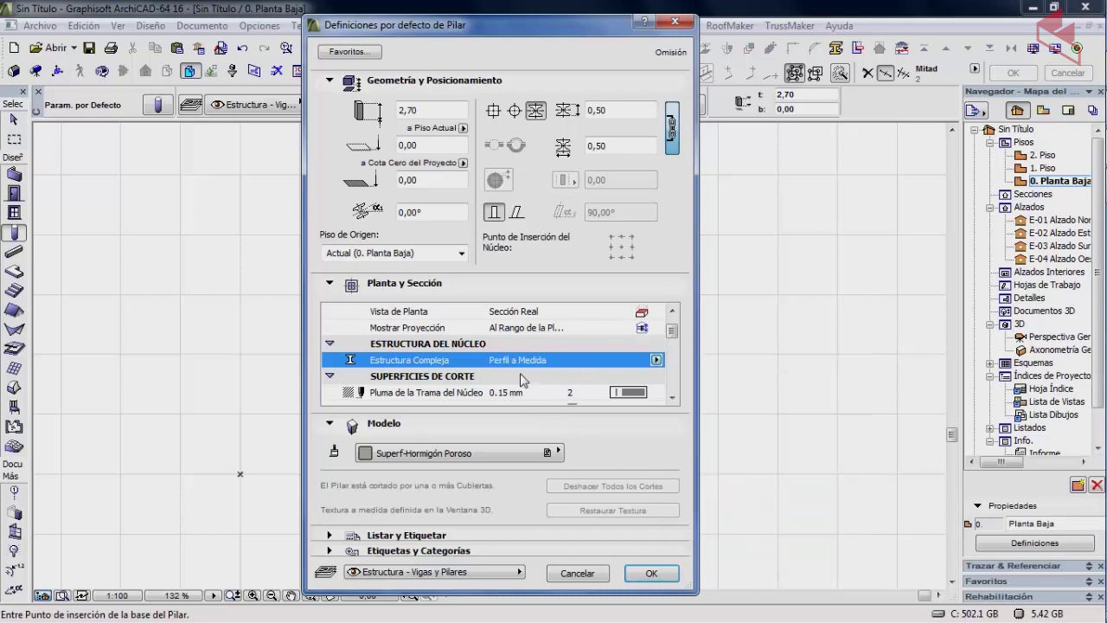
Step: Compare the circular, complex profile and rectangular section types, finishing with the rectangular section for the column
click(500, 114)
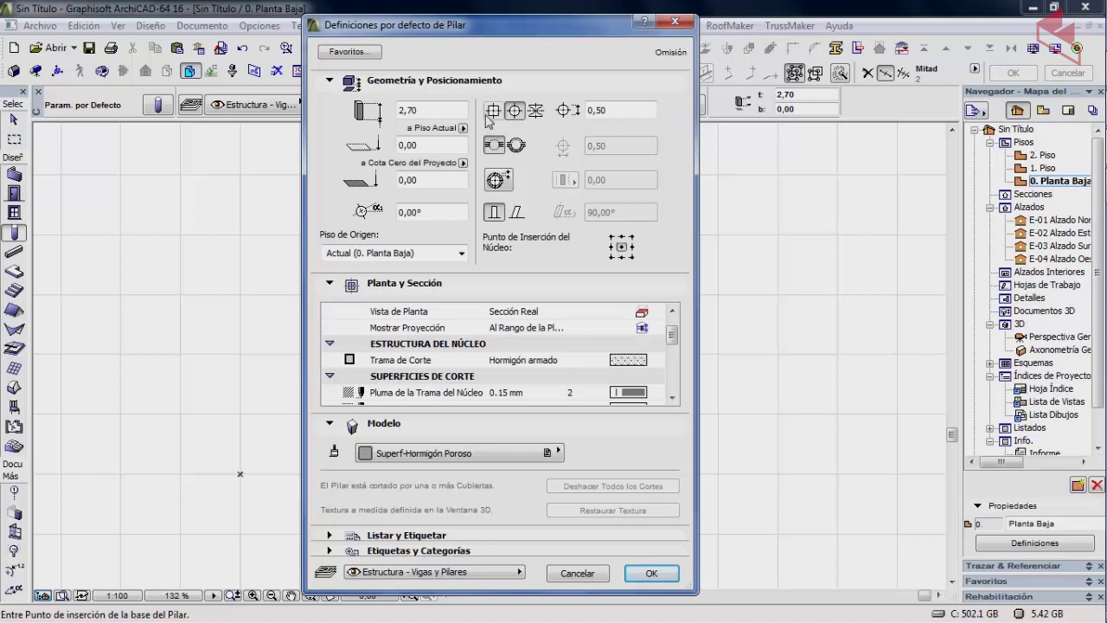
click(536, 110)
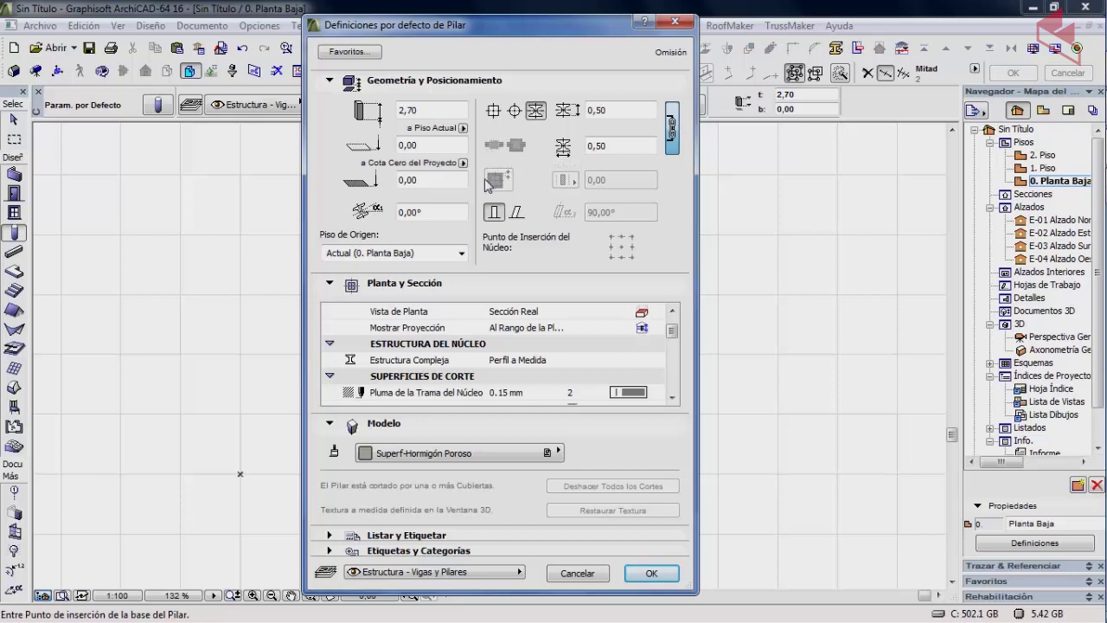
click(496, 112)
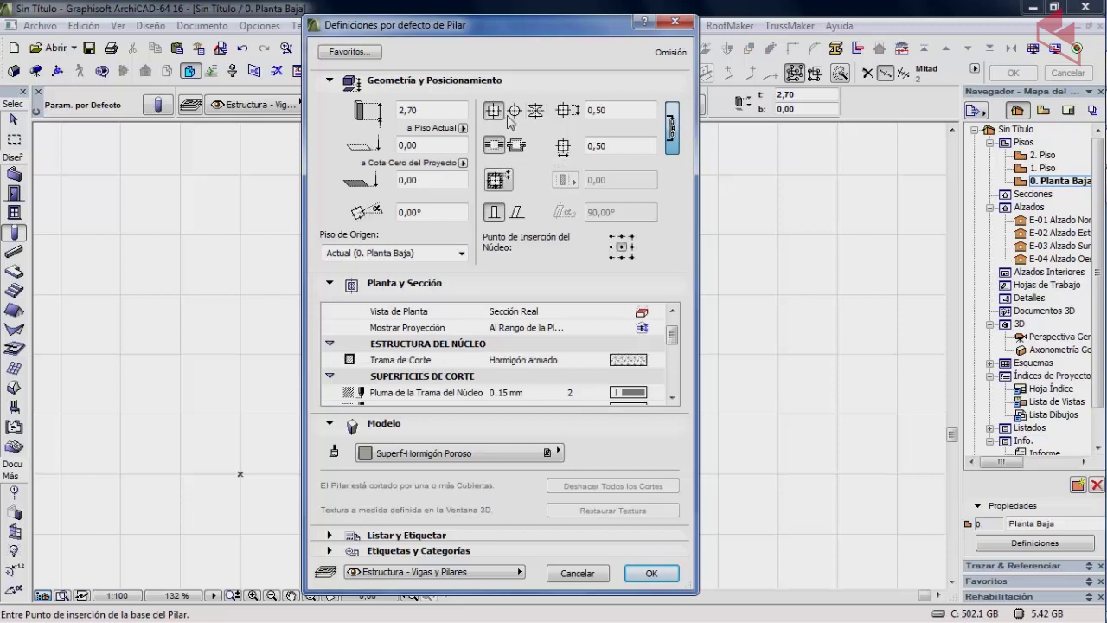
click(514, 111)
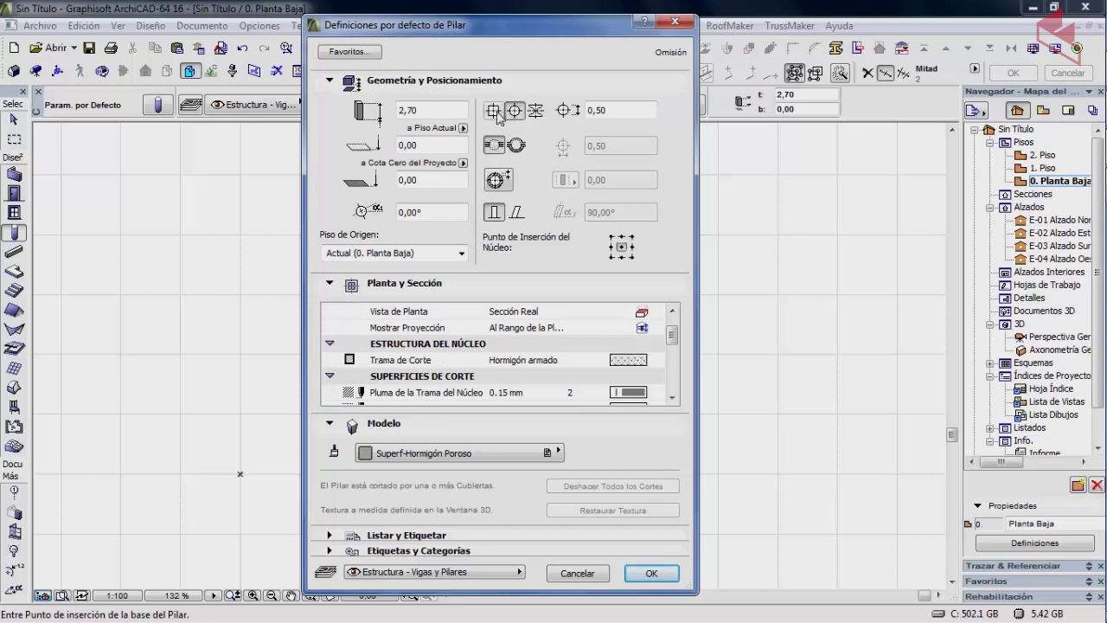
click(494, 112)
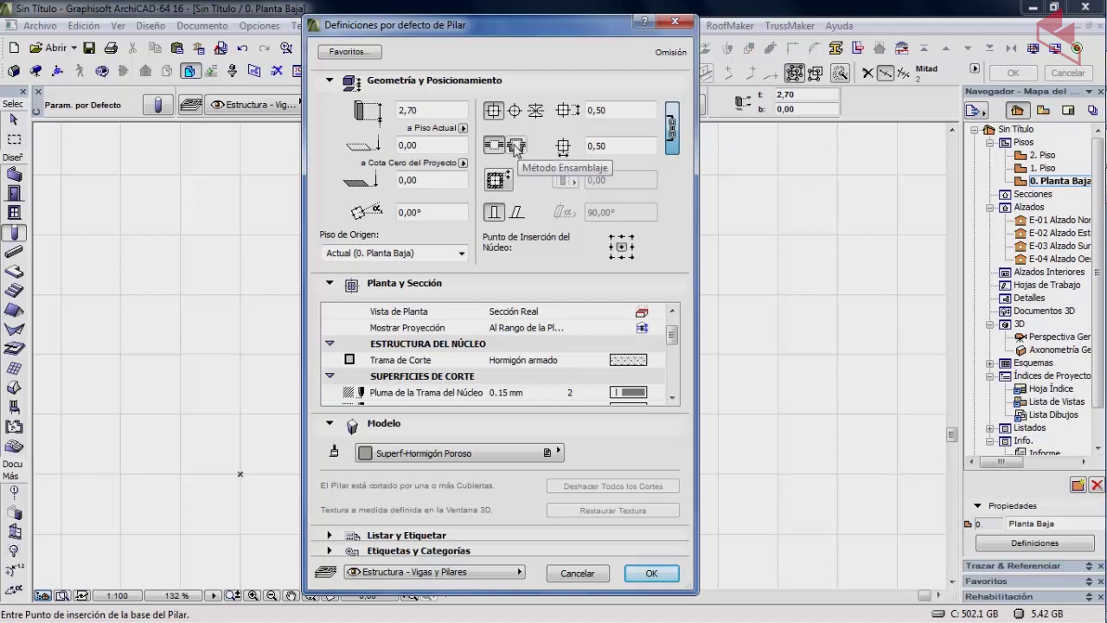
Step: Choose Método Ensamblaje for the column, enable its envelope component, and view the envelope type options
click(519, 150)
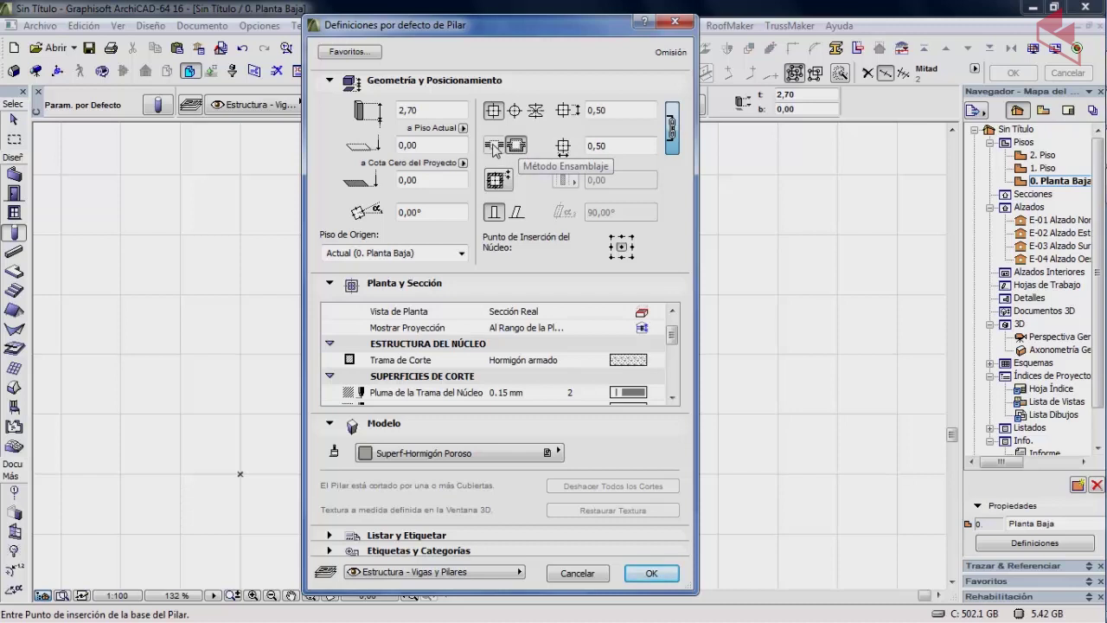
click(497, 181)
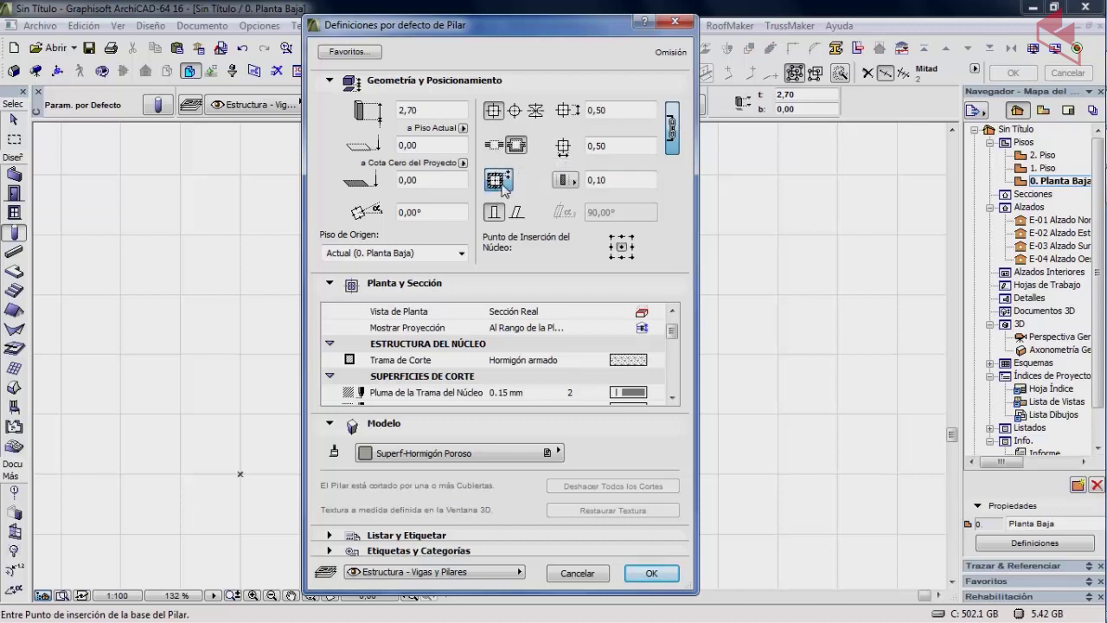
click(498, 185)
click(499, 184)
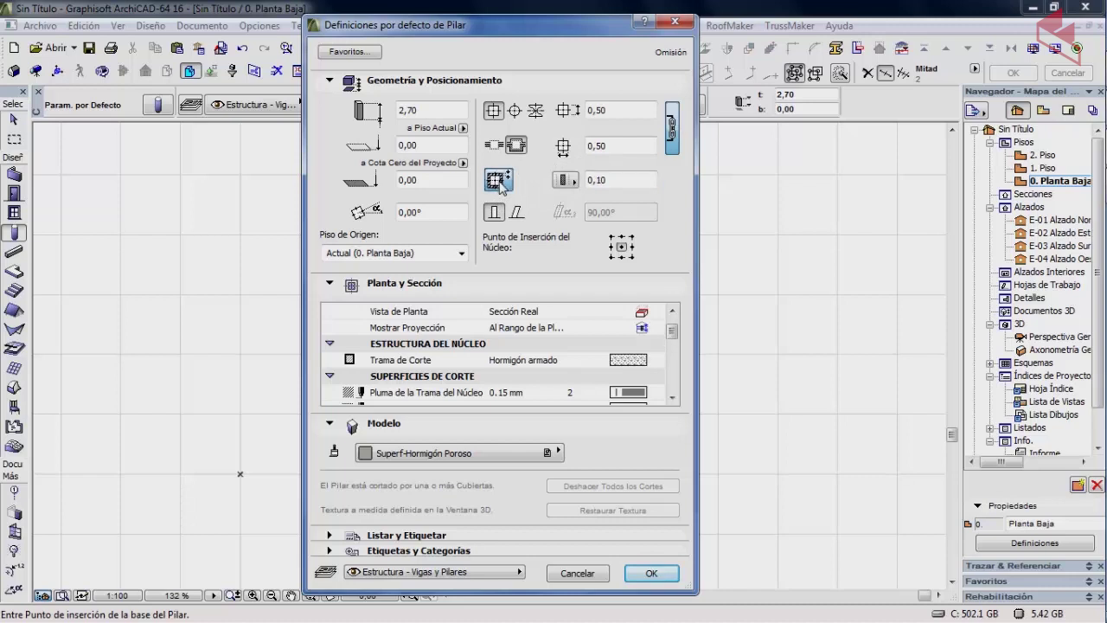
click(565, 182)
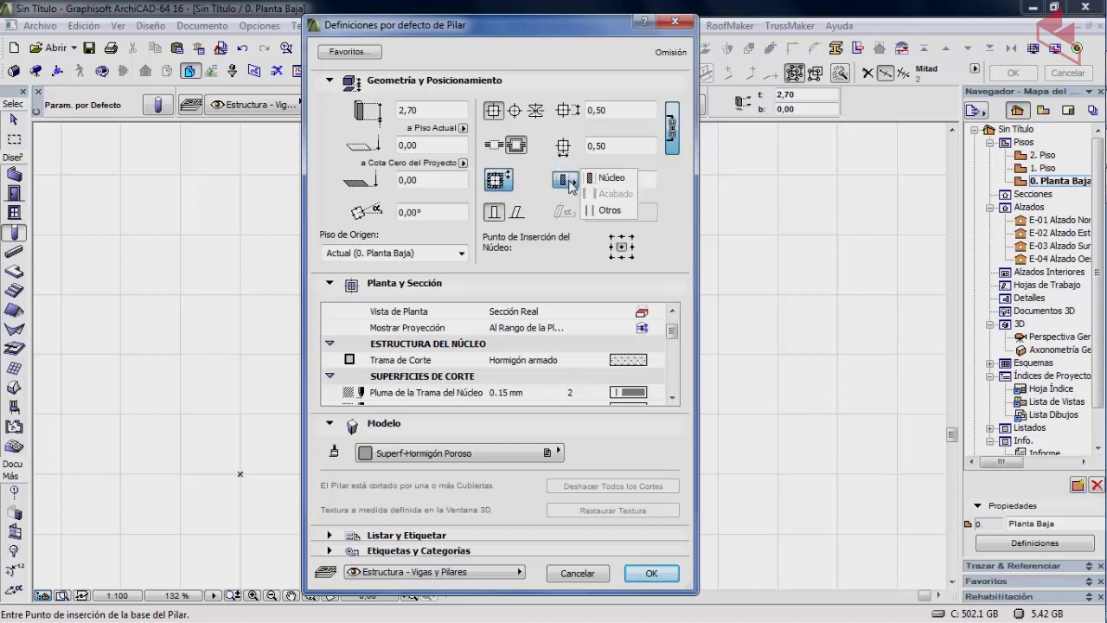
click(569, 184)
click(569, 184)
click(559, 183)
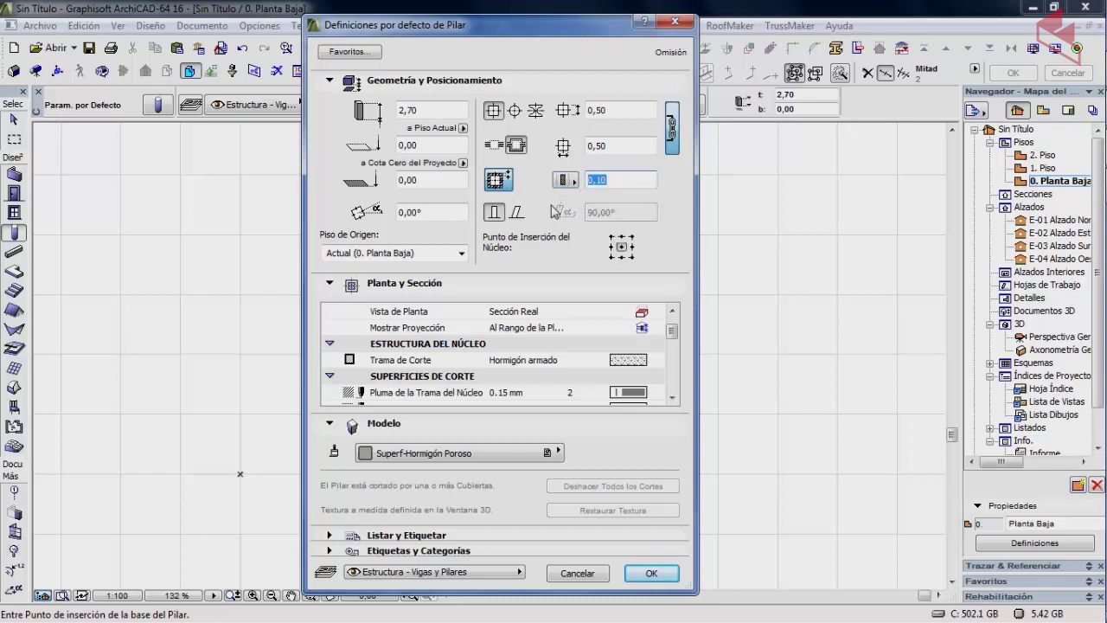
Step: Turn off the column's envelope component and restore the wrapping method used before Método Ensamblaje
click(498, 179)
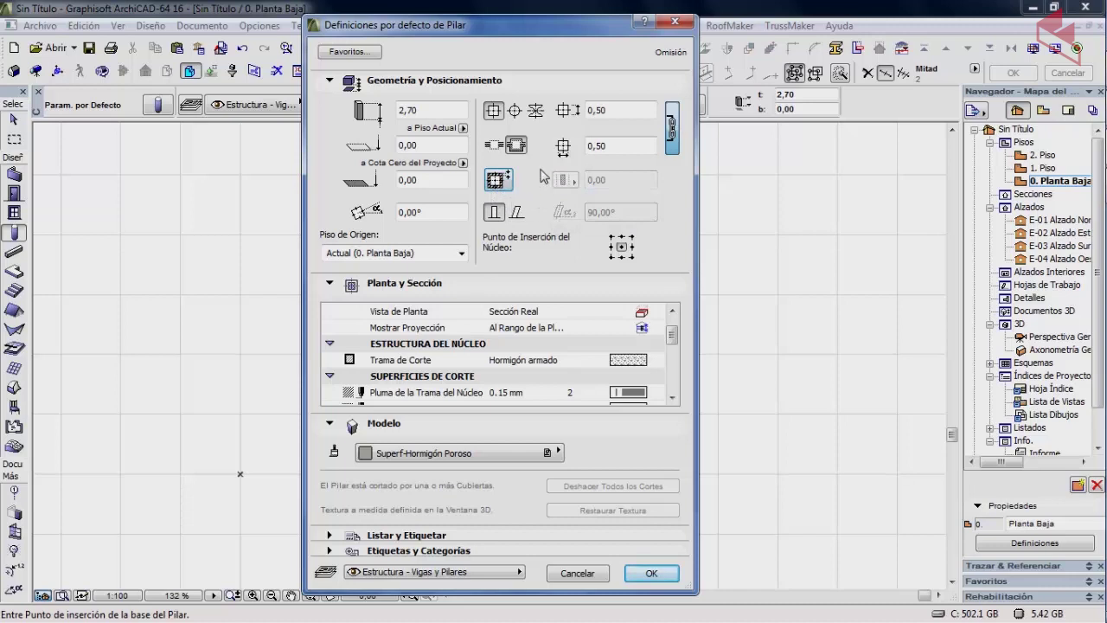
click(494, 146)
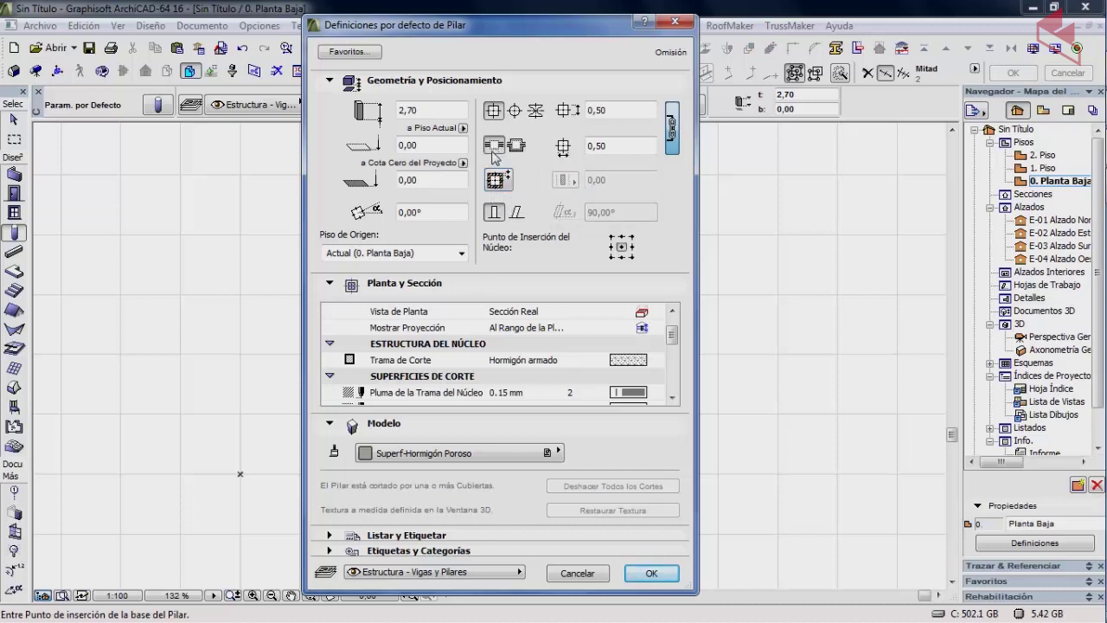
Step: Try the slanted column option and the upper-left core anchor, restoring the vertical column and the centre anchor
click(516, 213)
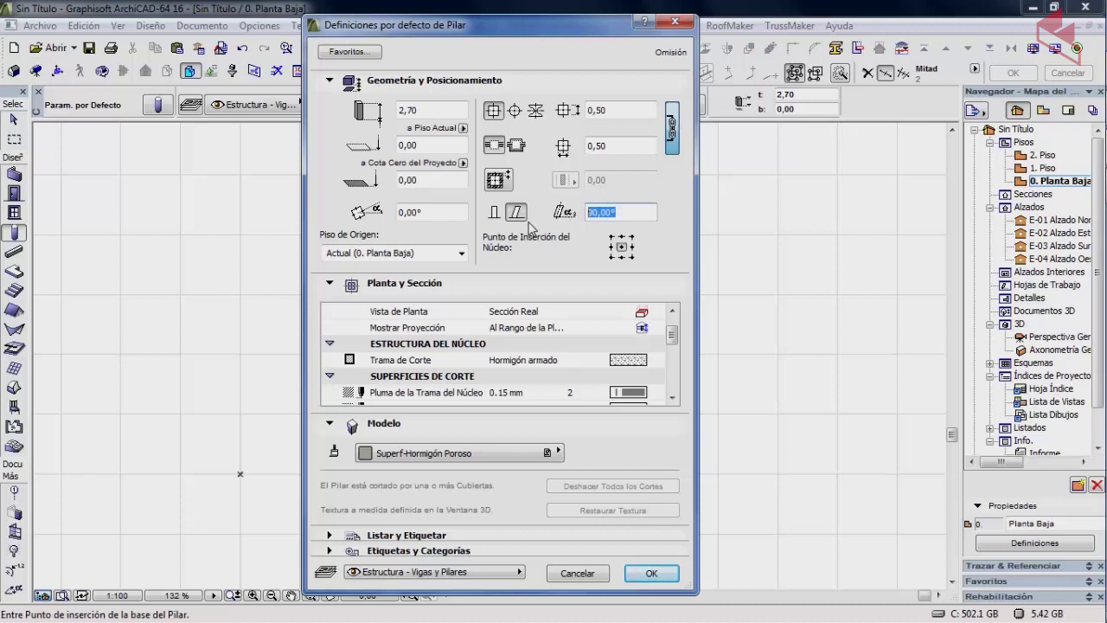
click(495, 214)
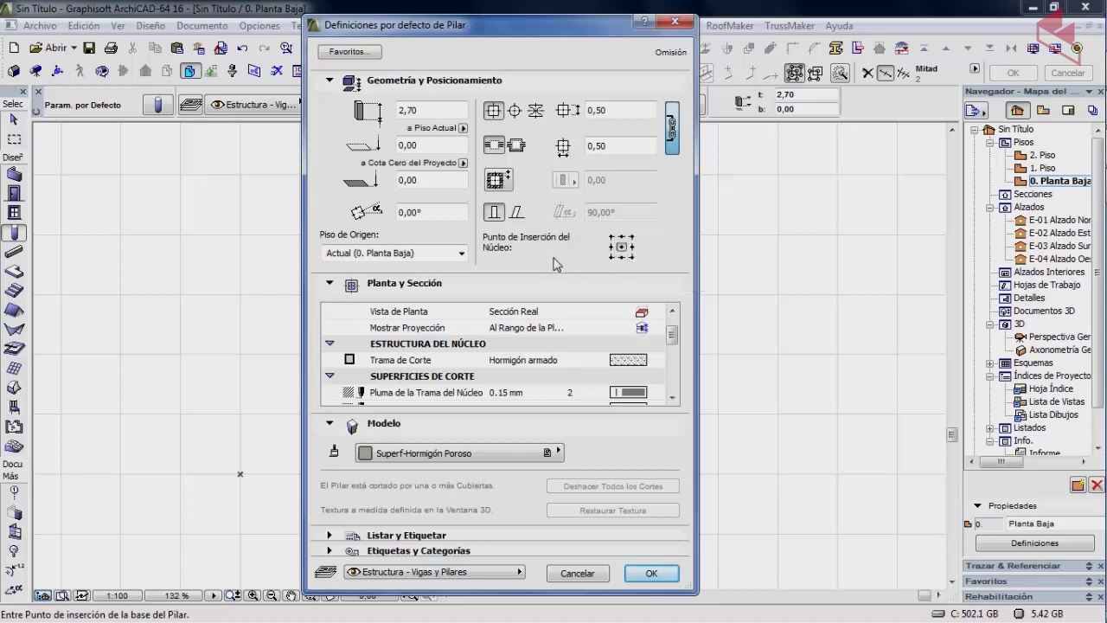
click(611, 236)
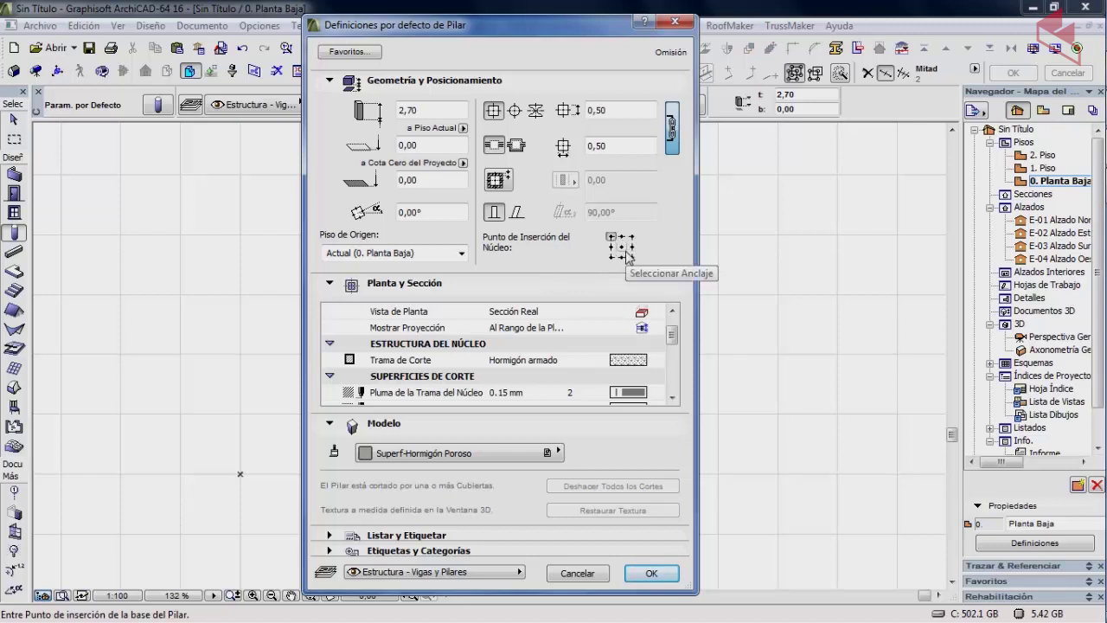
click(623, 248)
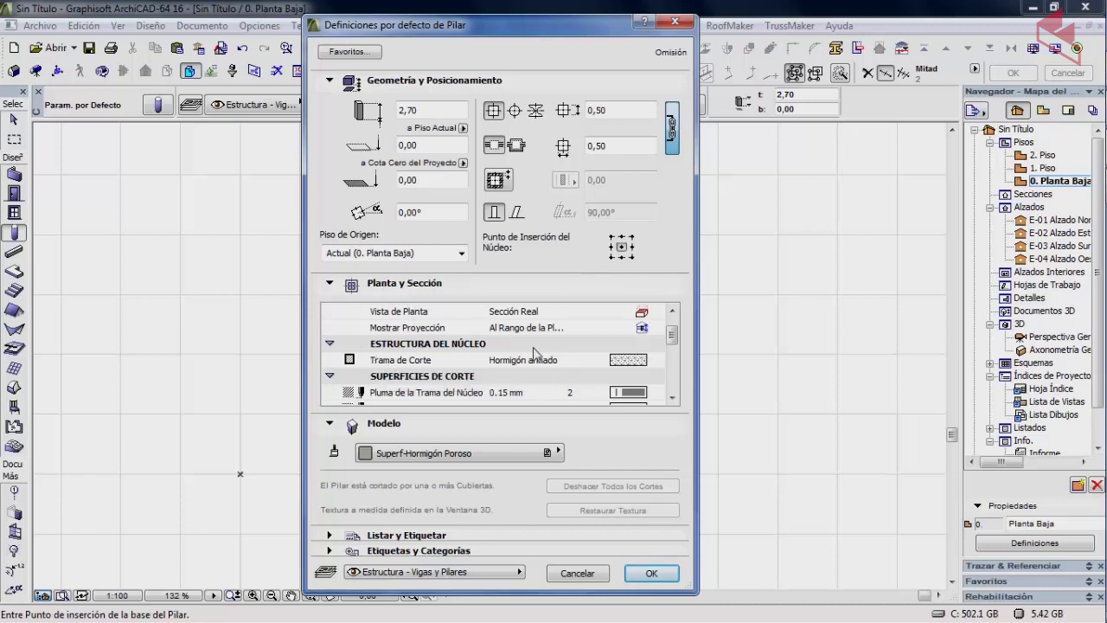
Step: Choose Todos los pisos relevantes for Mostrar en Pisos in the column's floor plan display settings
drag(672, 338, 673, 331)
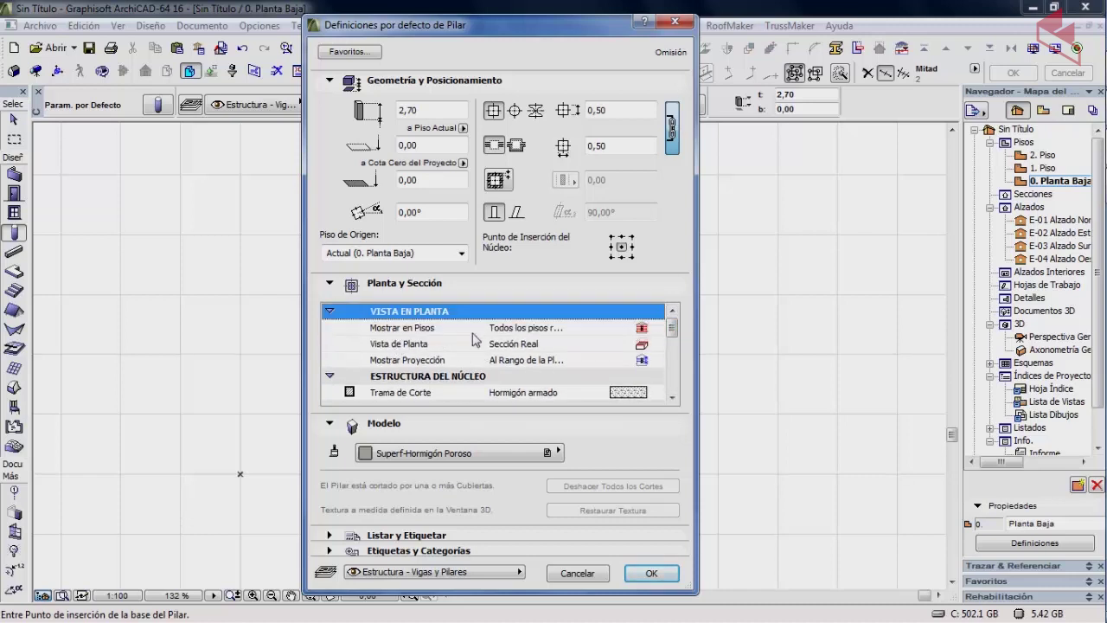
click(643, 332)
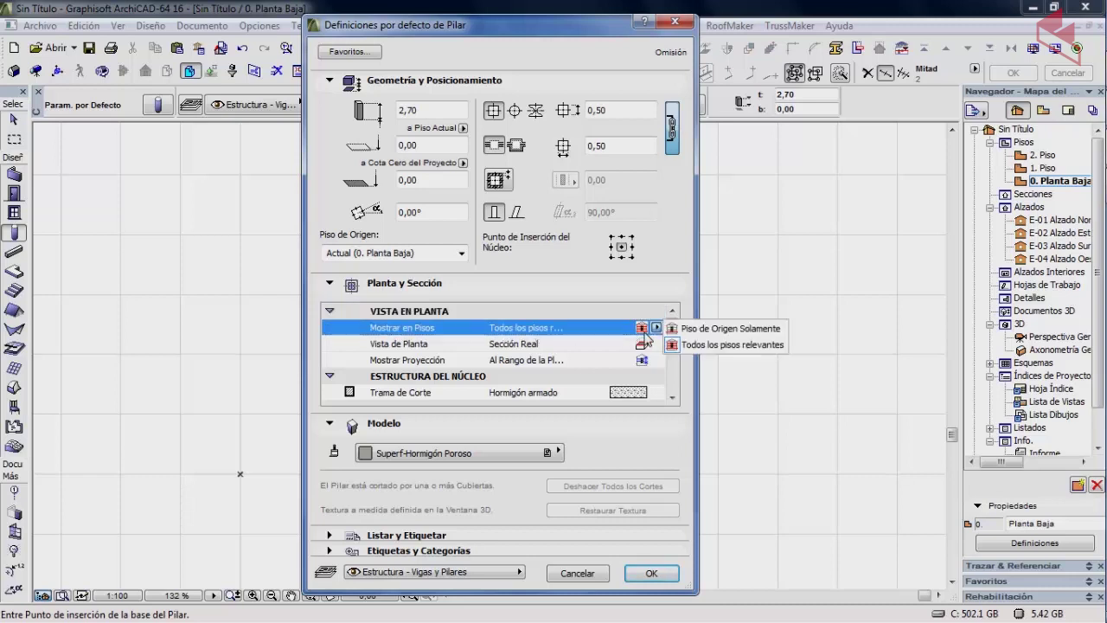
click(702, 346)
Step: Examine the available options for Vista de Planta and Mostrar Proyección in the column's floor plan display settings
click(562, 346)
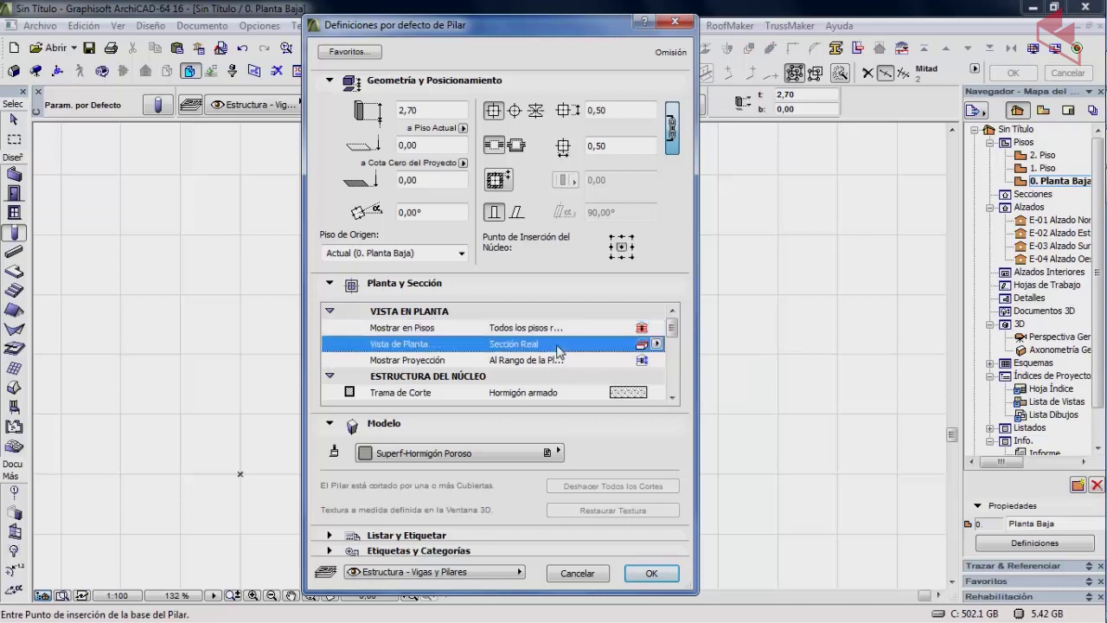
click(656, 344)
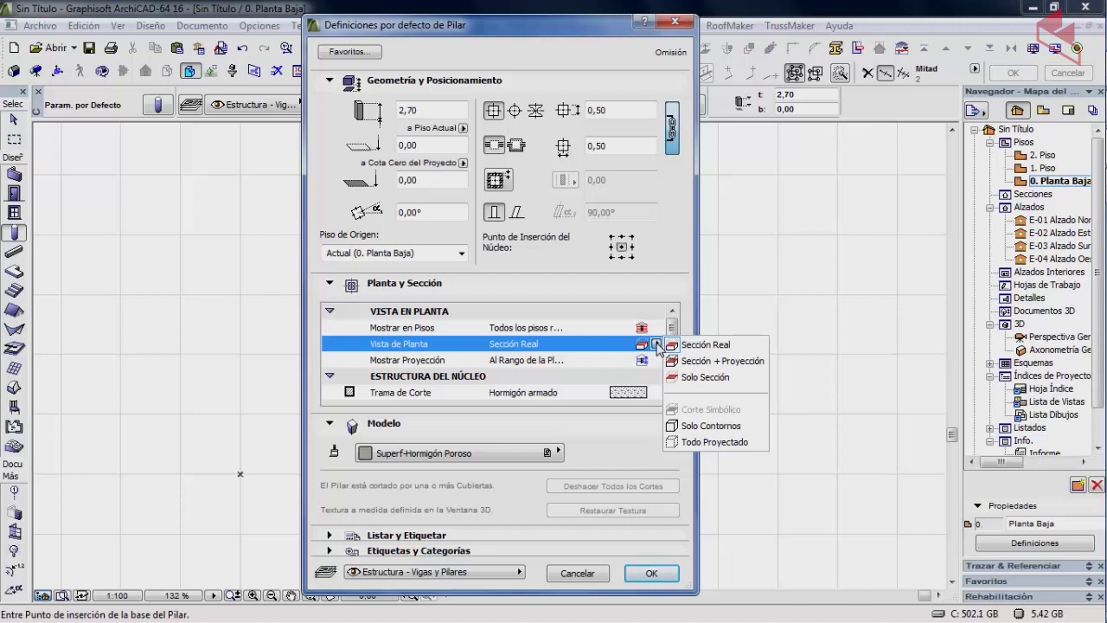
click(611, 368)
click(628, 361)
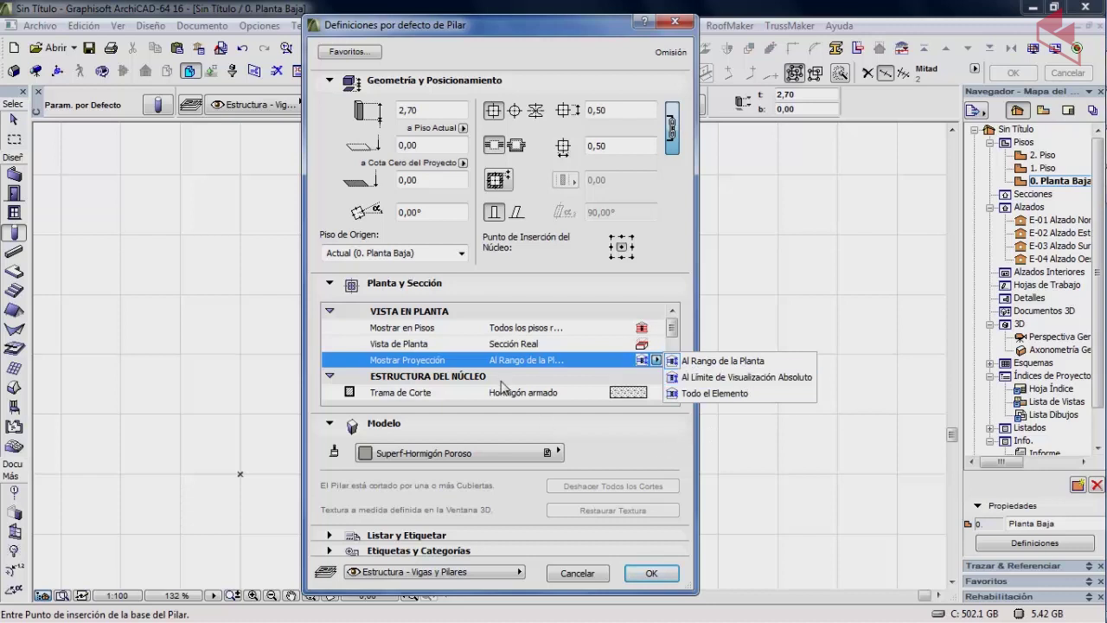
click(672, 338)
Step: Examine the Trama de Corte fills available for the column's core structure, keeping Hormigón armado
drag(672, 337, 672, 342)
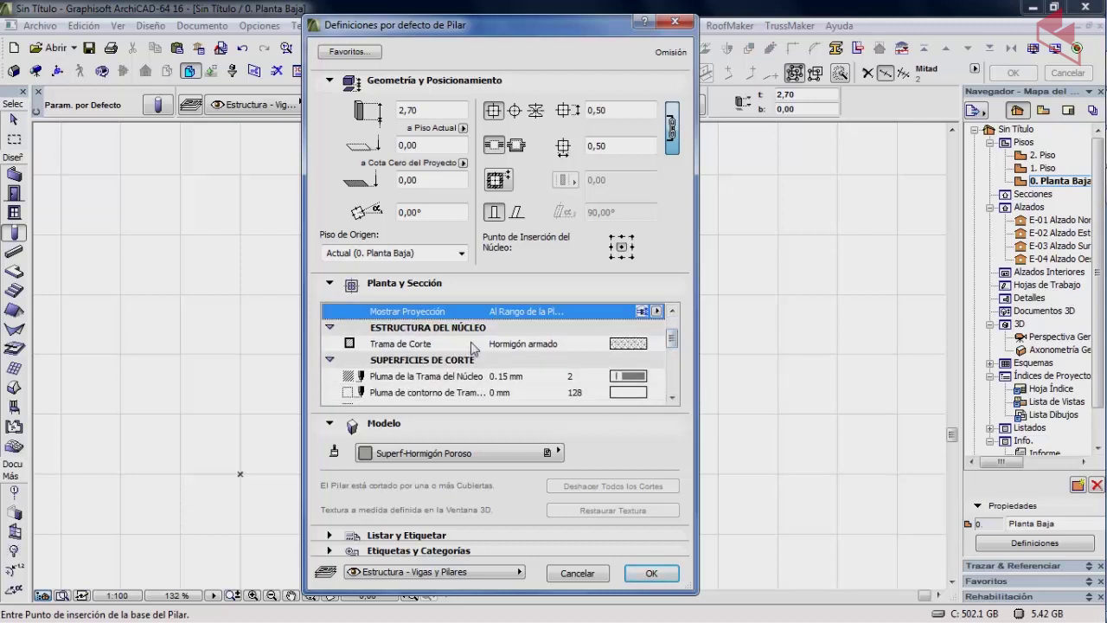
click(537, 350)
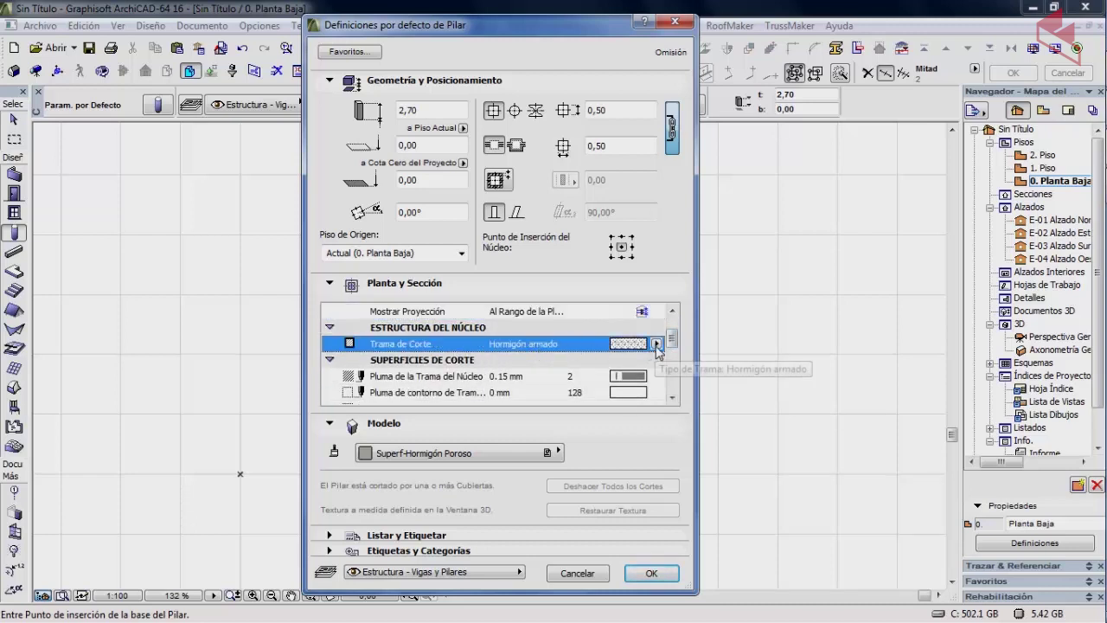
click(656, 344)
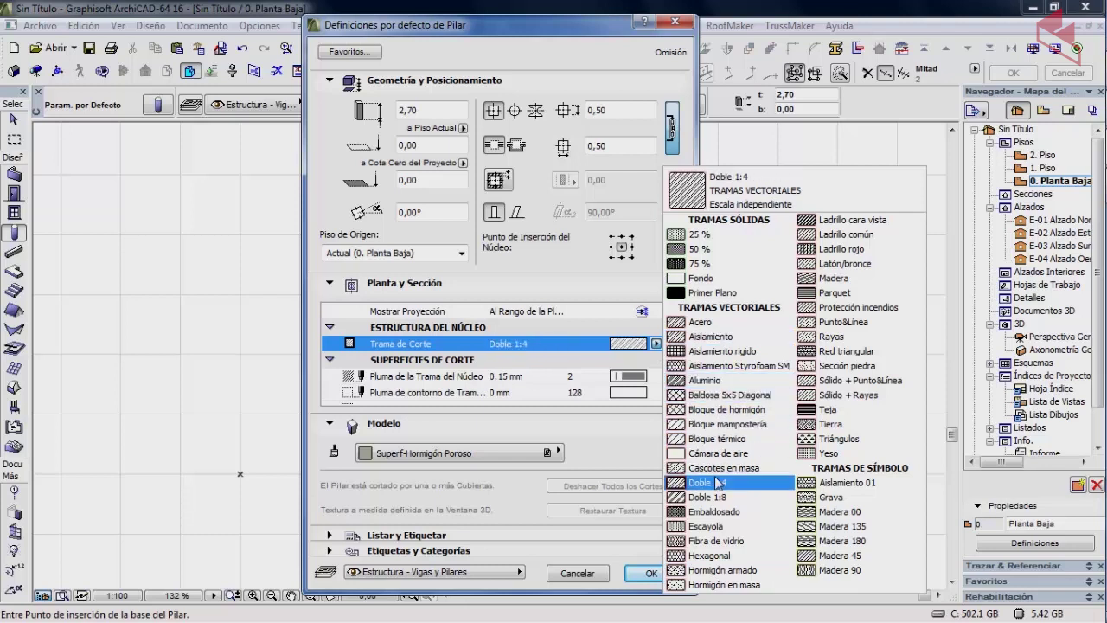
click(580, 364)
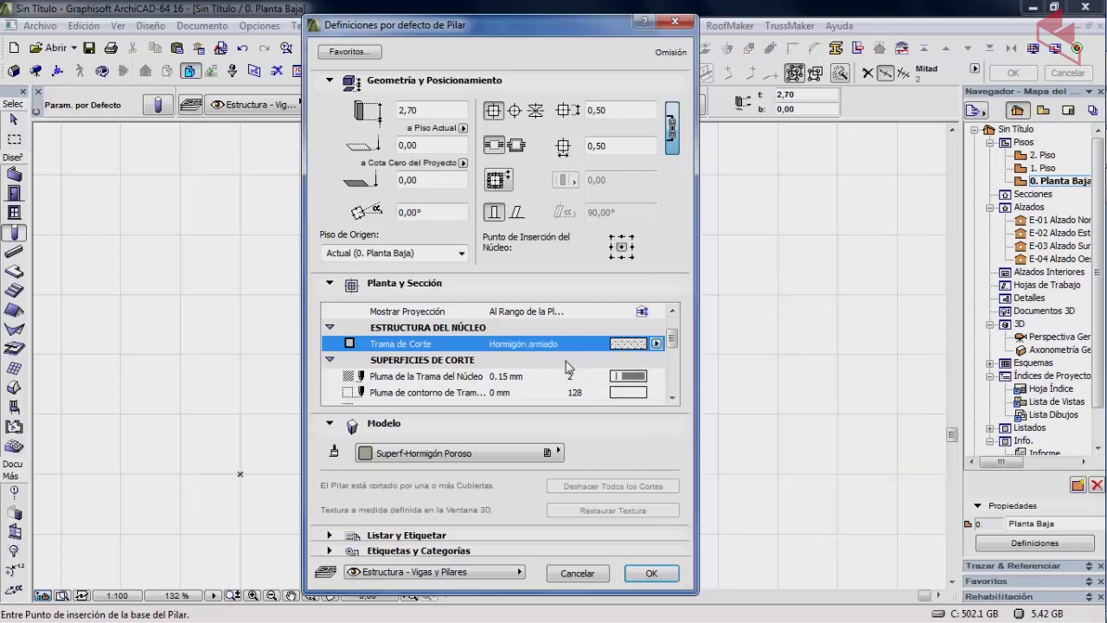
Step: Look over the column's cut surface and outline settings and the Tipo de Símbolo options, keeping Cruz
scroll(676, 350, down, 3)
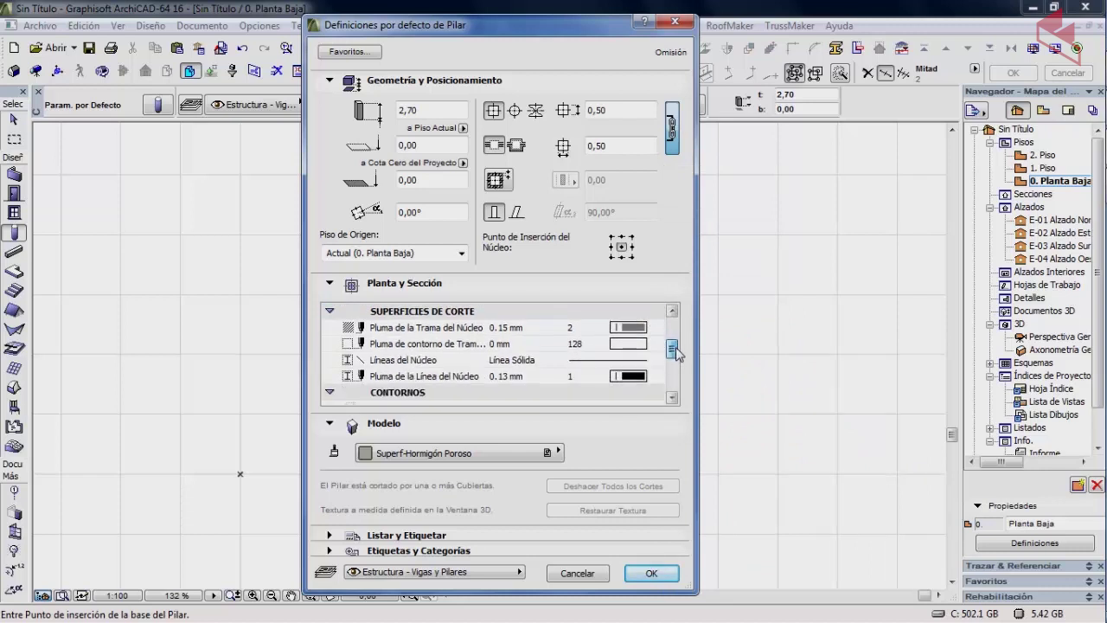
drag(675, 347, 681, 384)
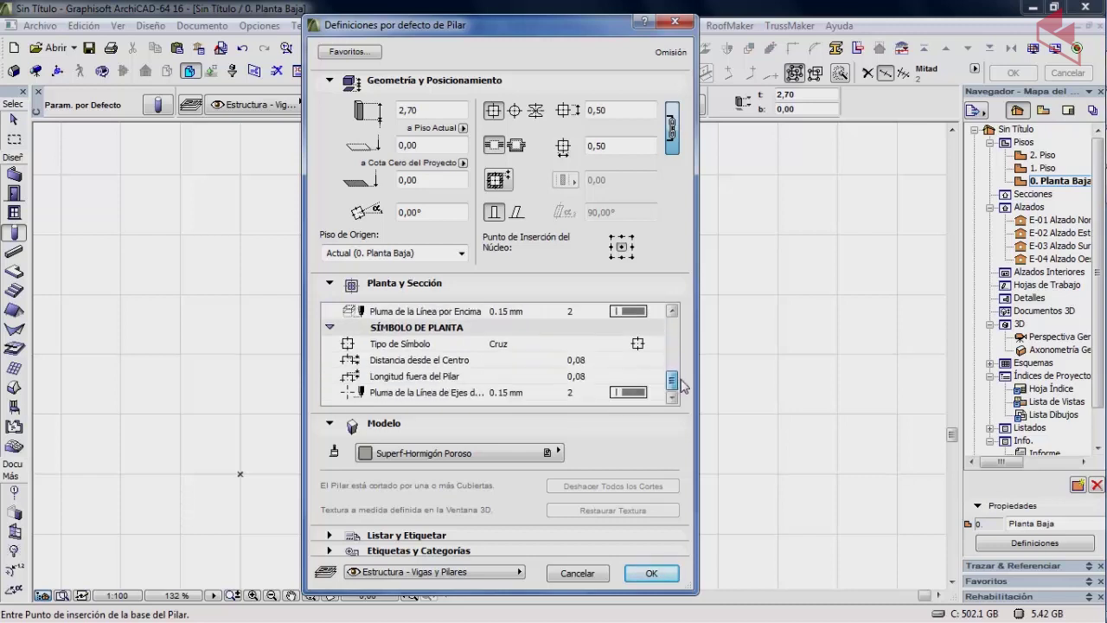
click(640, 345)
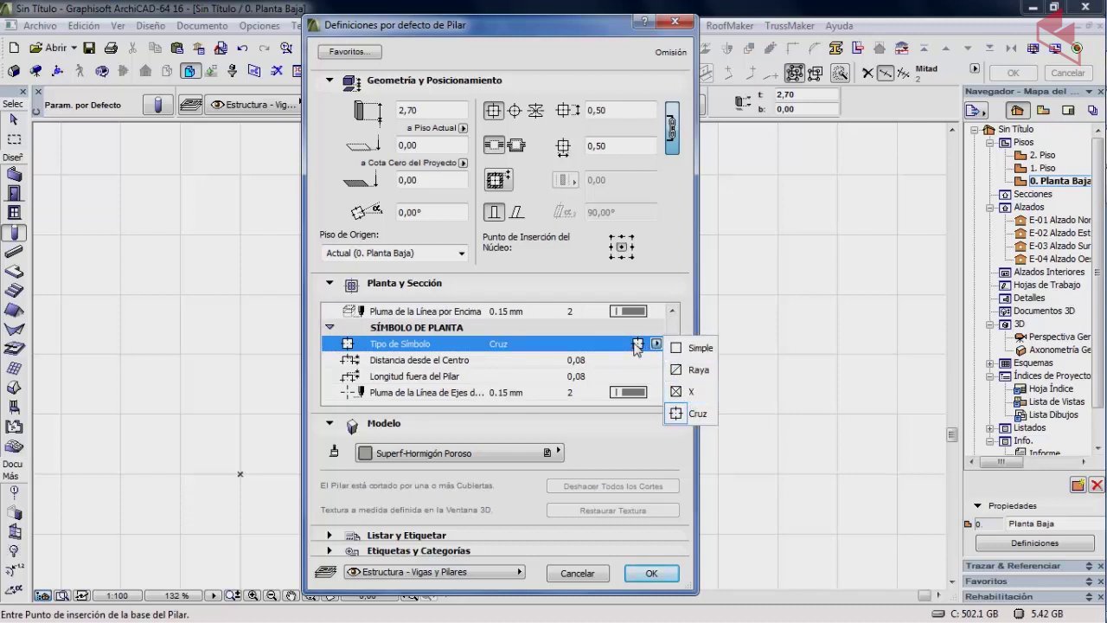
click(676, 413)
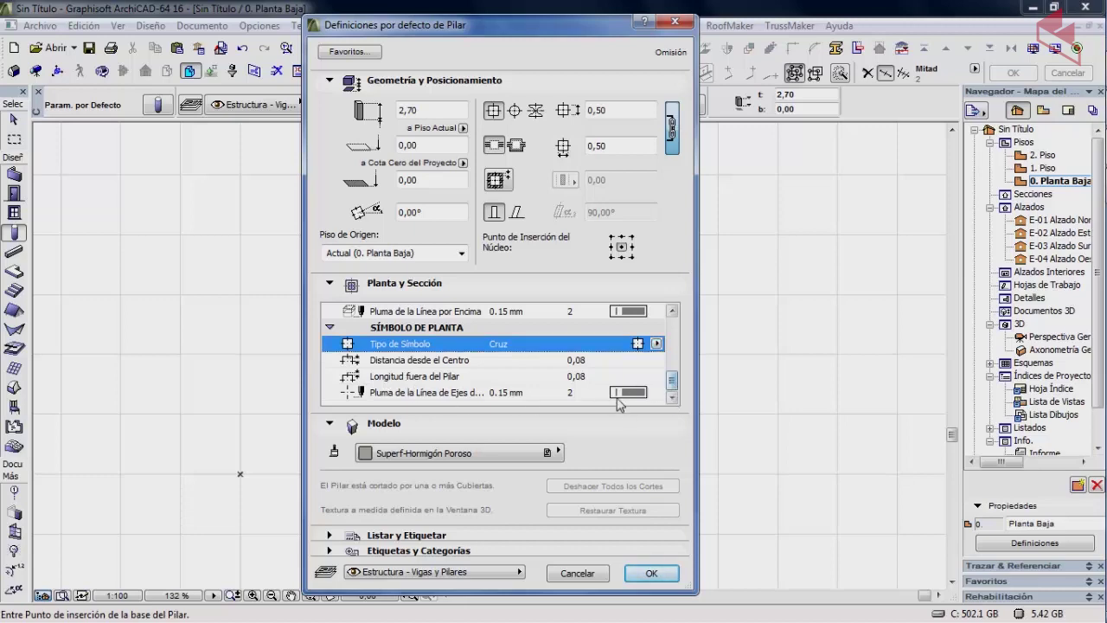
Step: Examine the surface materials available for the column model and the Listar y Etiquetar settings
click(452, 455)
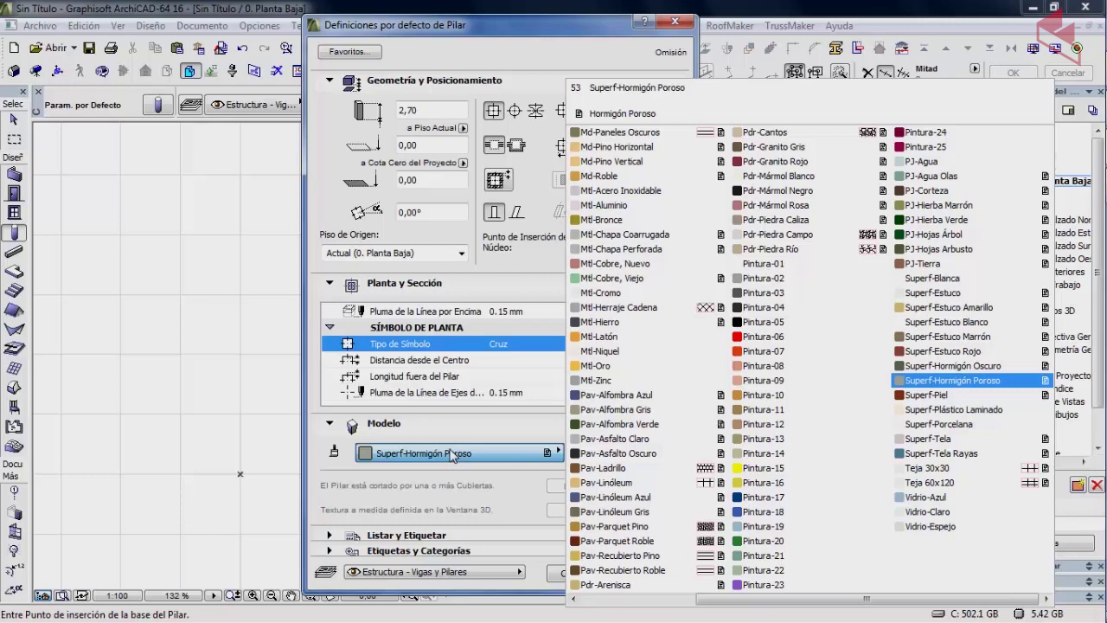
click(451, 455)
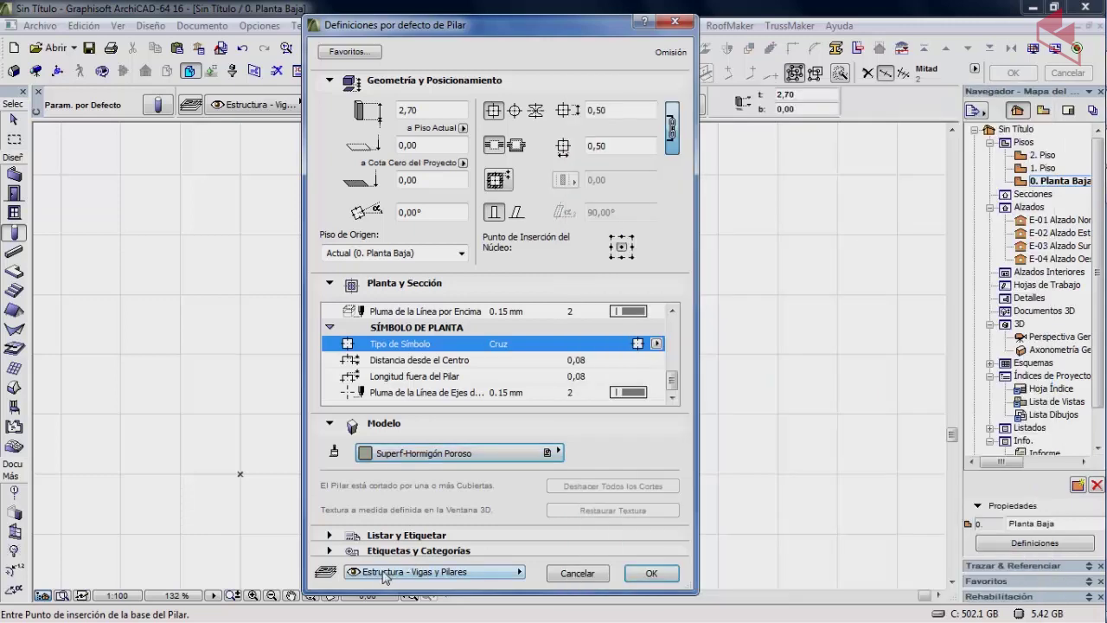
click(399, 427)
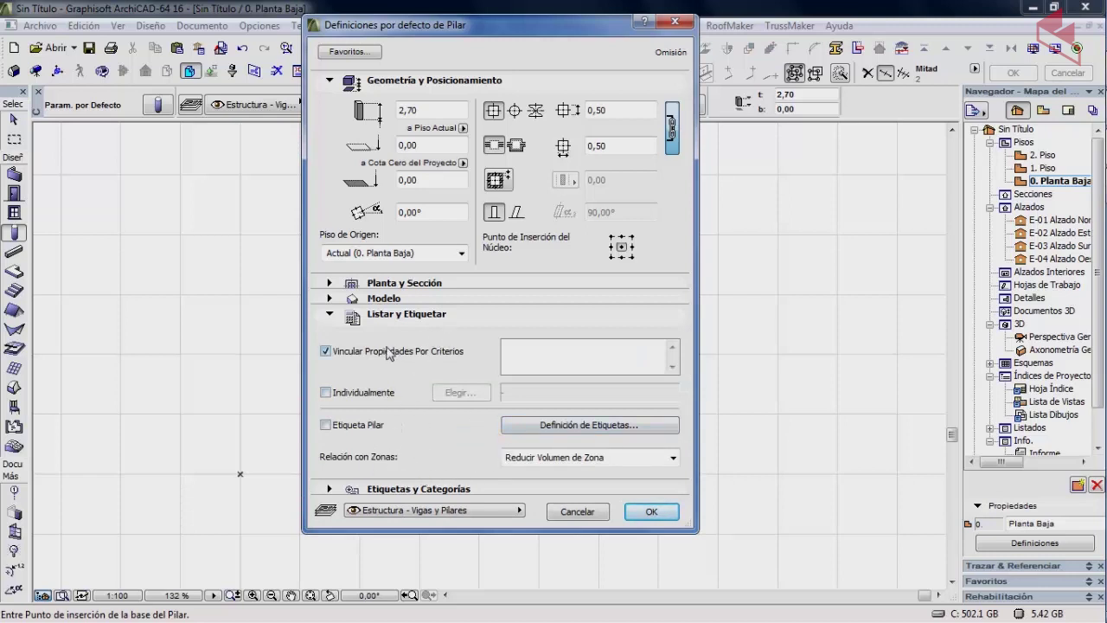
Step: Examine the Función Estructural options in the column's Etiquetas y Categorías settings, keeping Elemento De carga
click(430, 492)
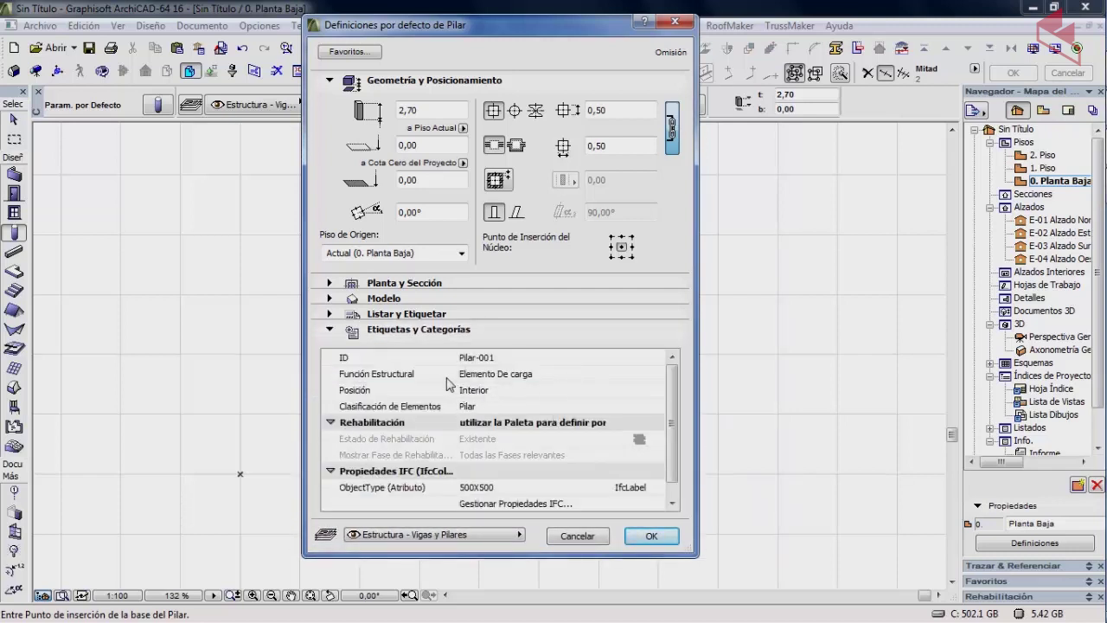
click(496, 373)
click(652, 374)
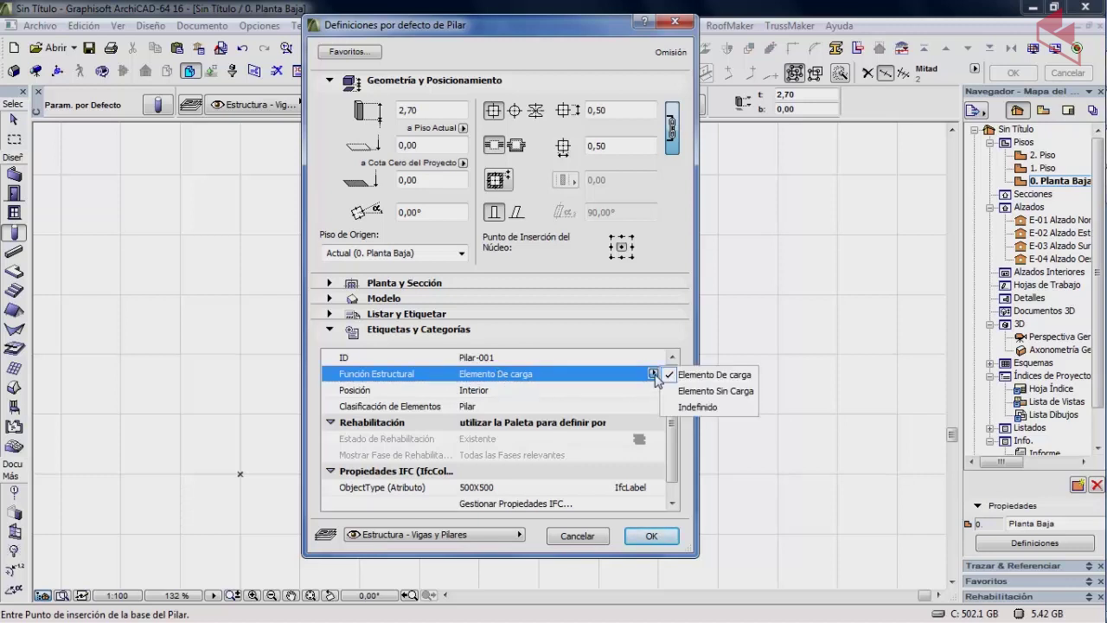
click(628, 379)
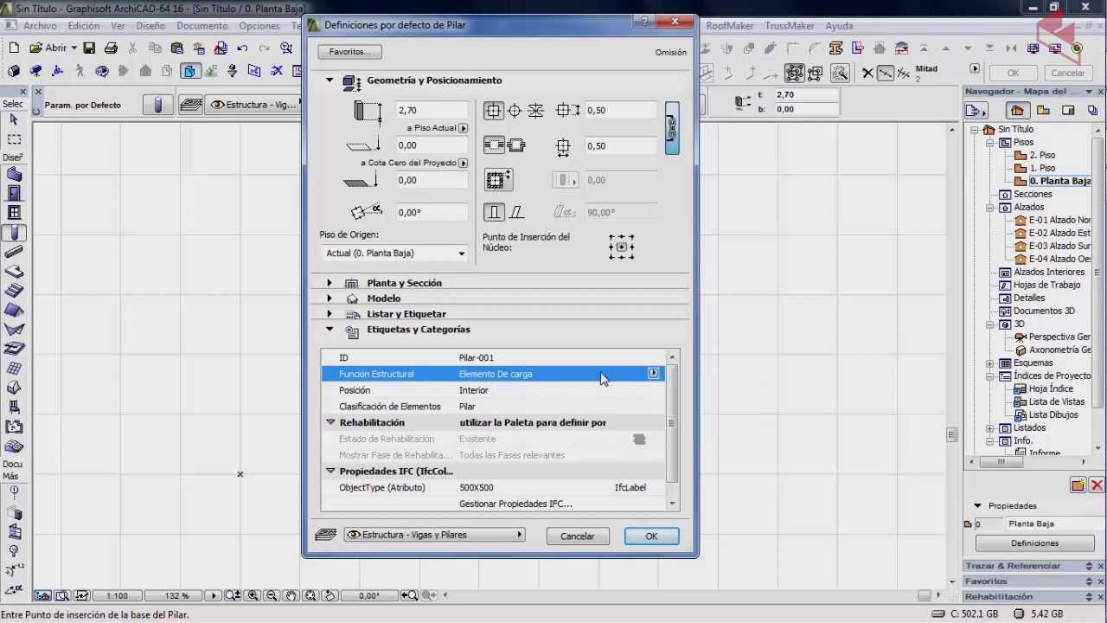
click(653, 375)
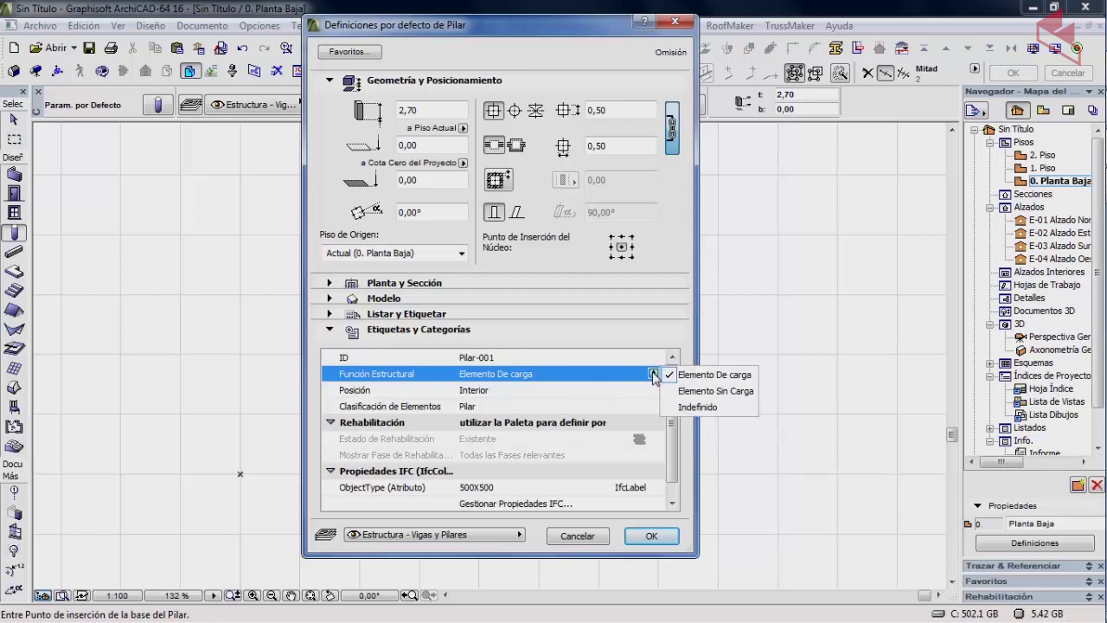
click(653, 376)
Step: Review the column's Posición setting and the Clasificación de Elementos options, keeping Pilar
click(520, 391)
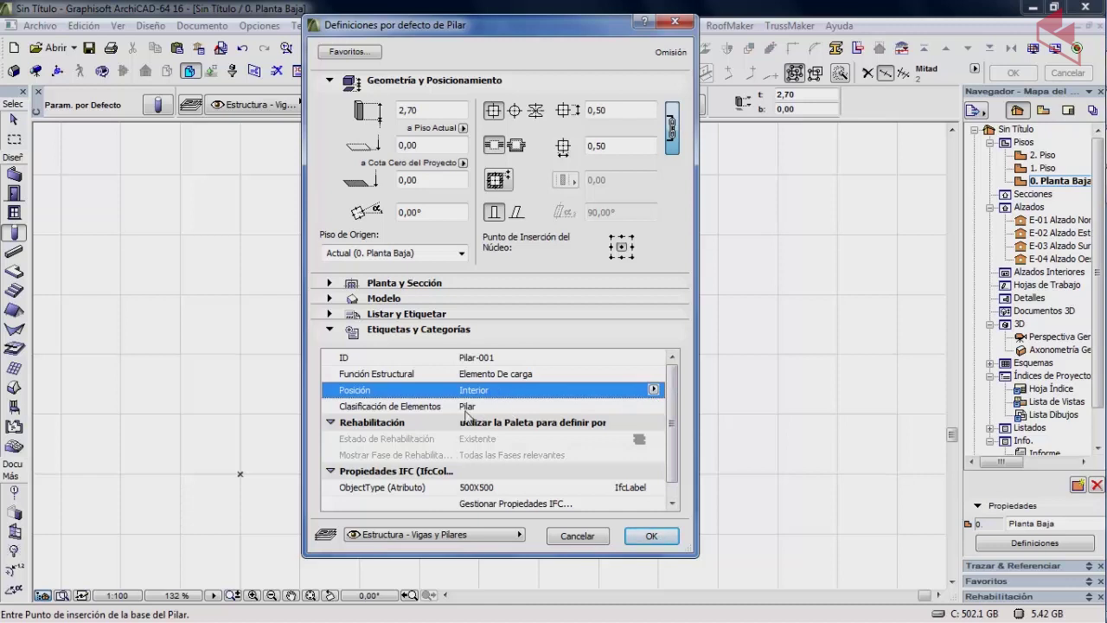
click(466, 407)
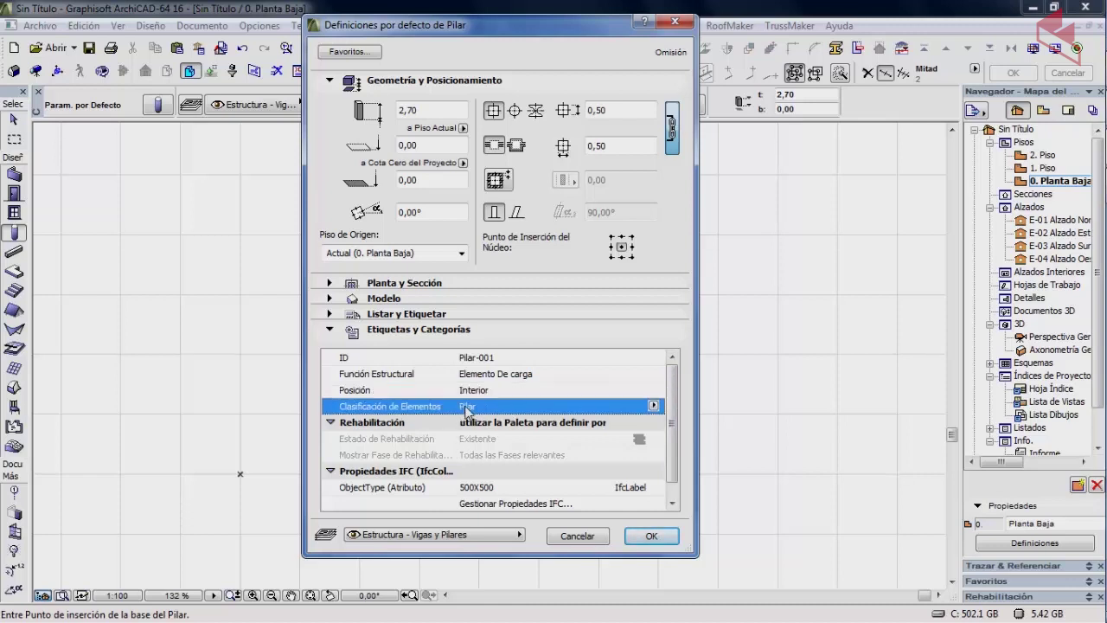
click(653, 407)
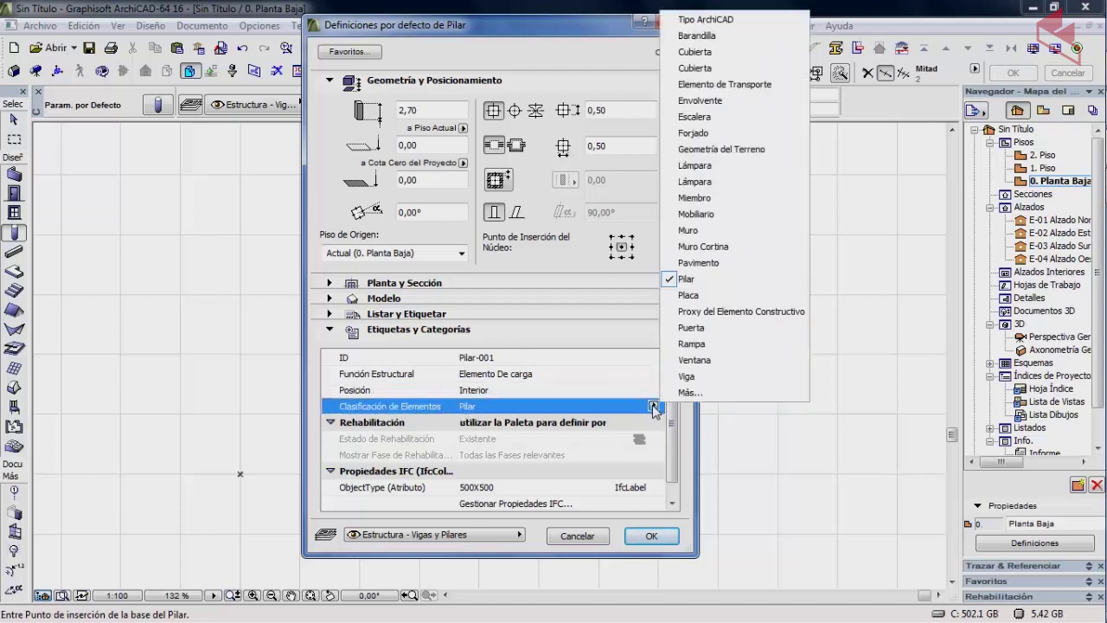
click(653, 407)
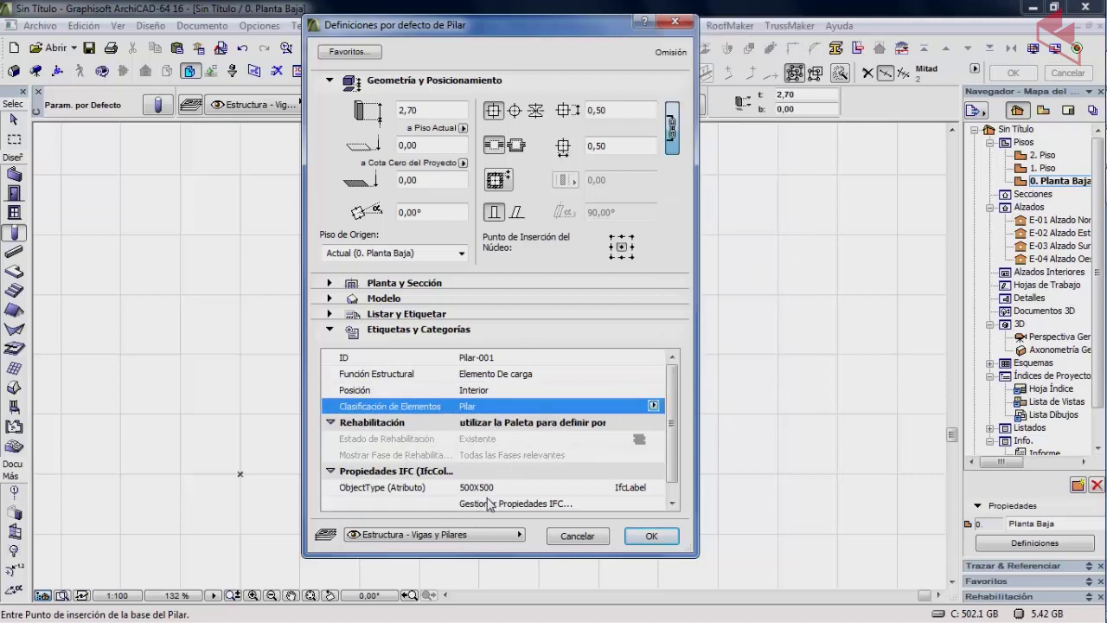
Step: Review the available layers, keep Estructura - Vigas y Pilares, and accept the column's default settings
click(460, 538)
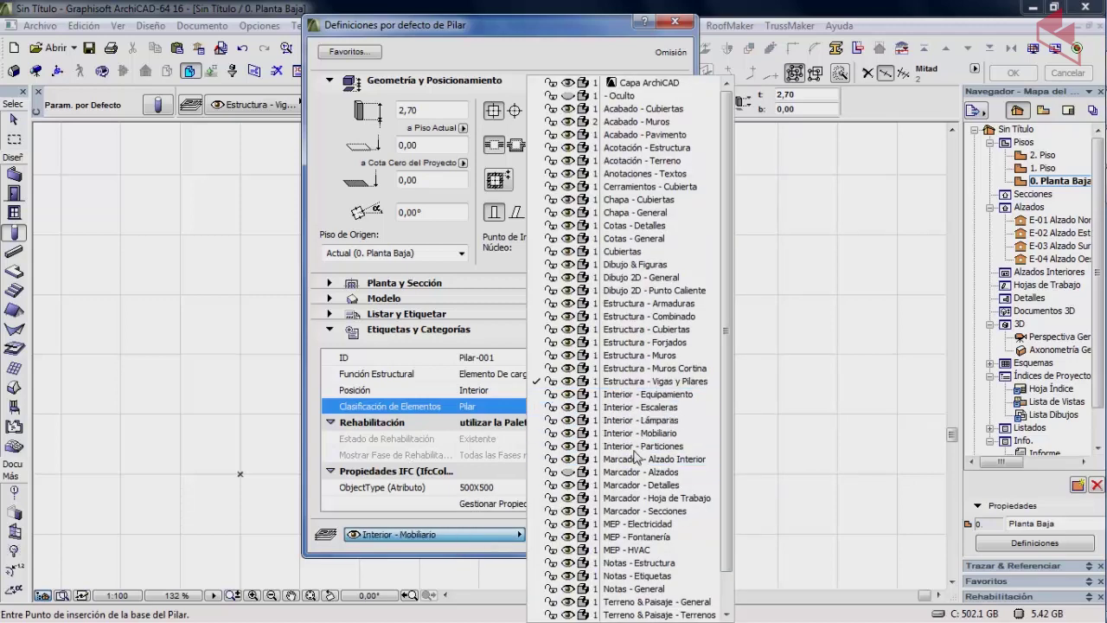
click(262, 536)
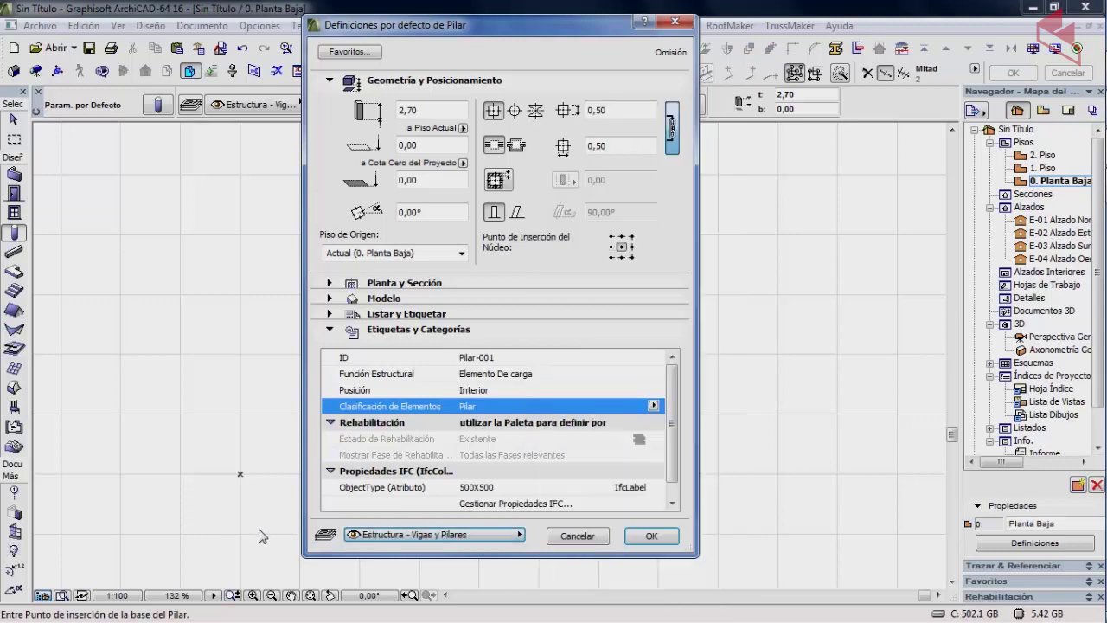
click(645, 537)
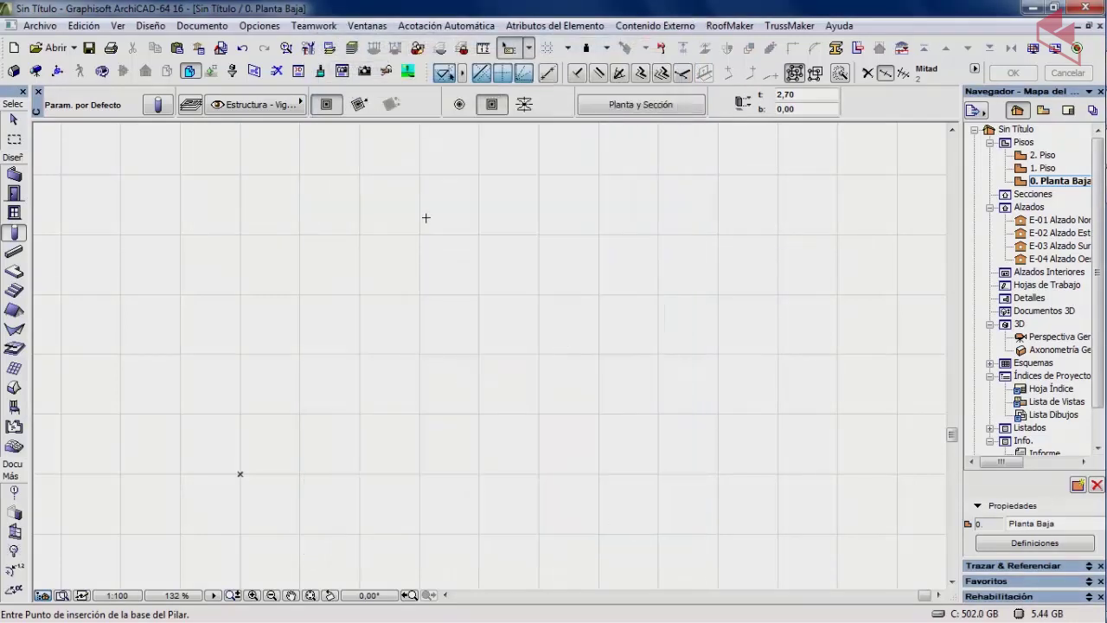
Step: Turn on grid snapping and place a column at the project origin on the floor plan
click(548, 48)
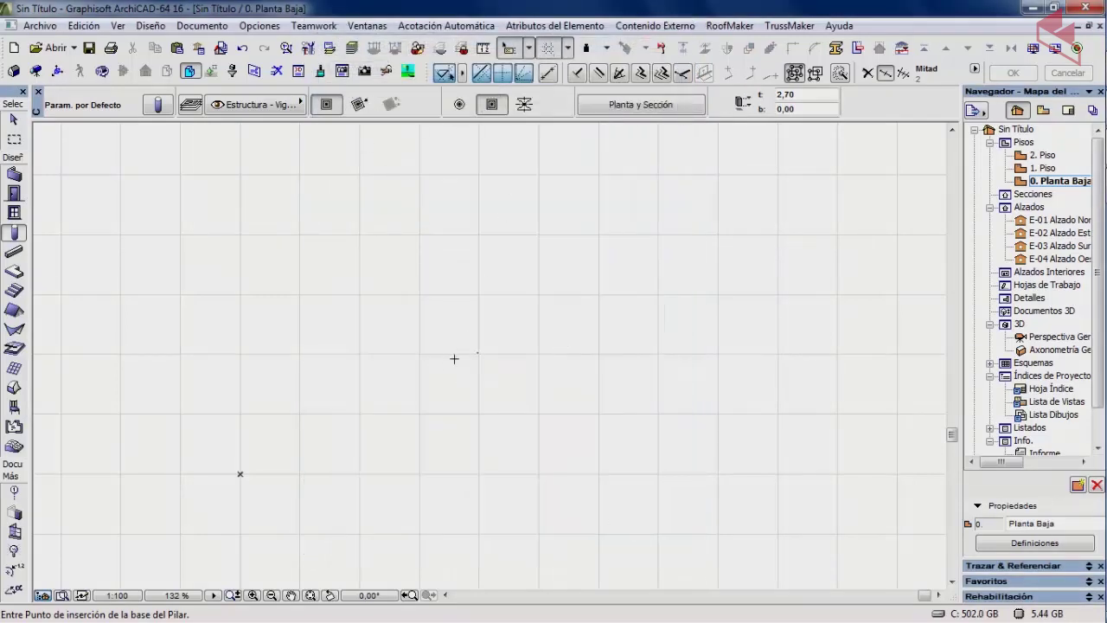
scroll(410, 368, up, 3)
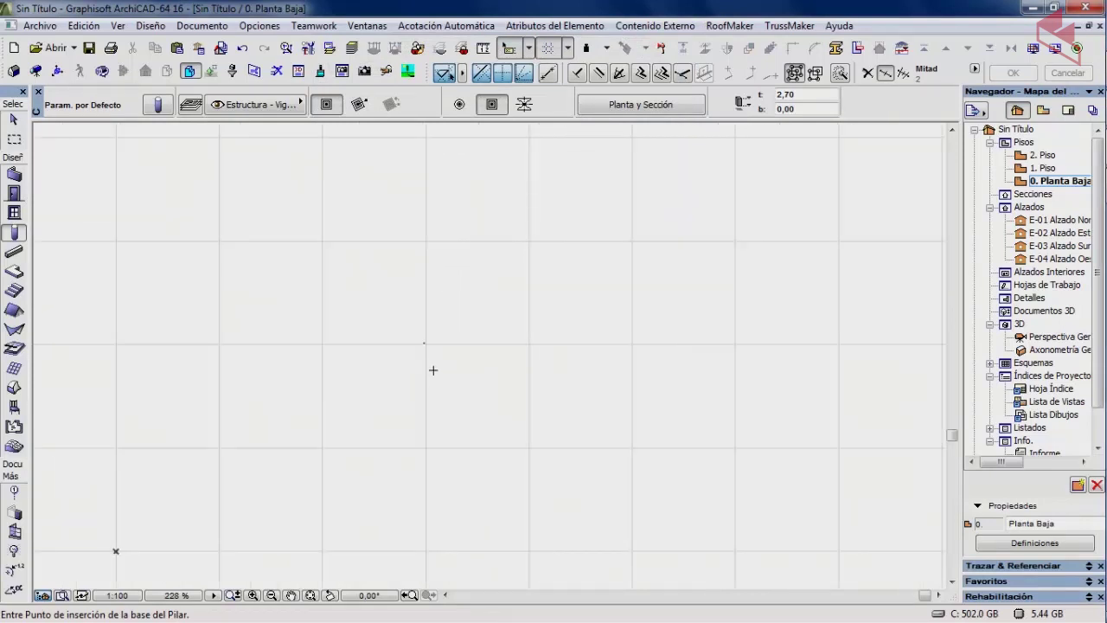
middle_drag(274, 490, 469, 370)
click(336, 419)
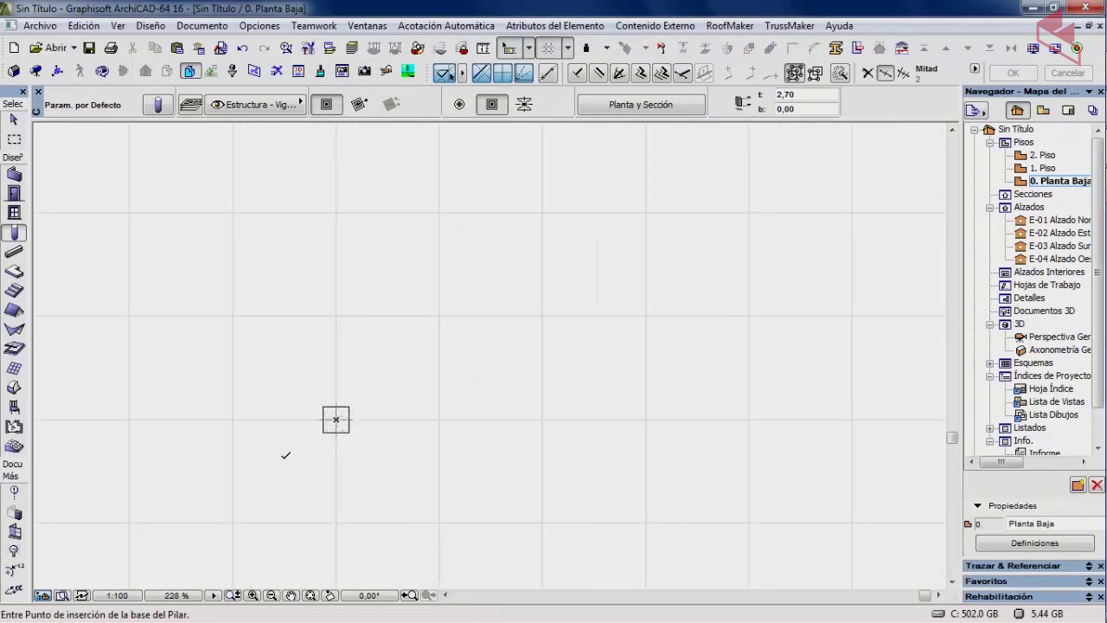
scroll(286, 459, up, 4)
scroll(286, 459, down, 3)
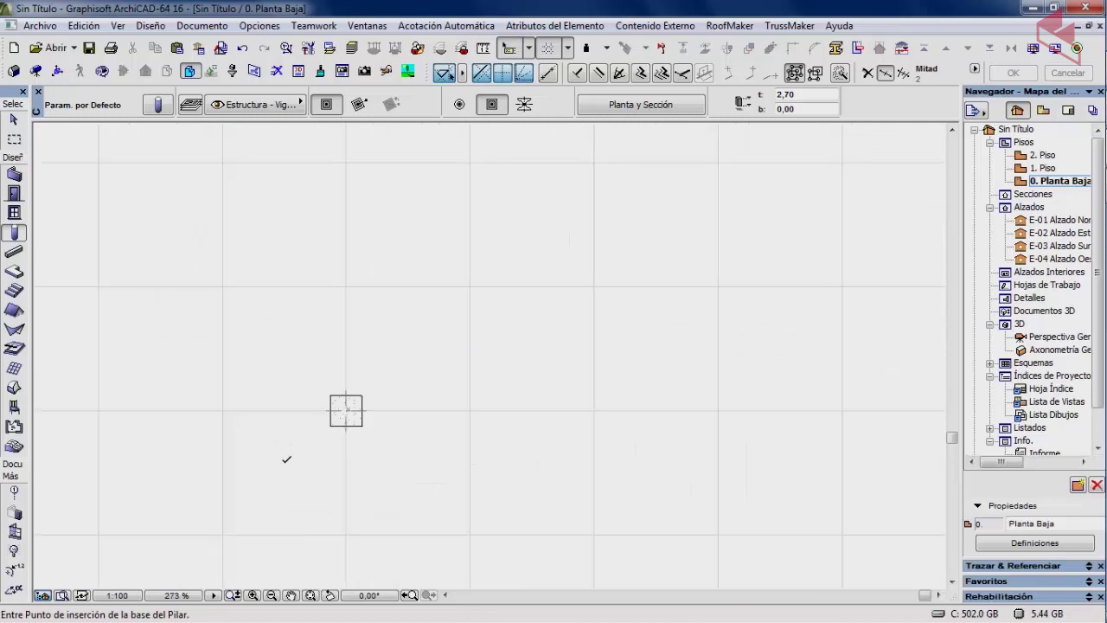
Step: Turn on the column envelope with a thickness of 0,10 and place a second column two grid squares right and one up from the first
click(158, 104)
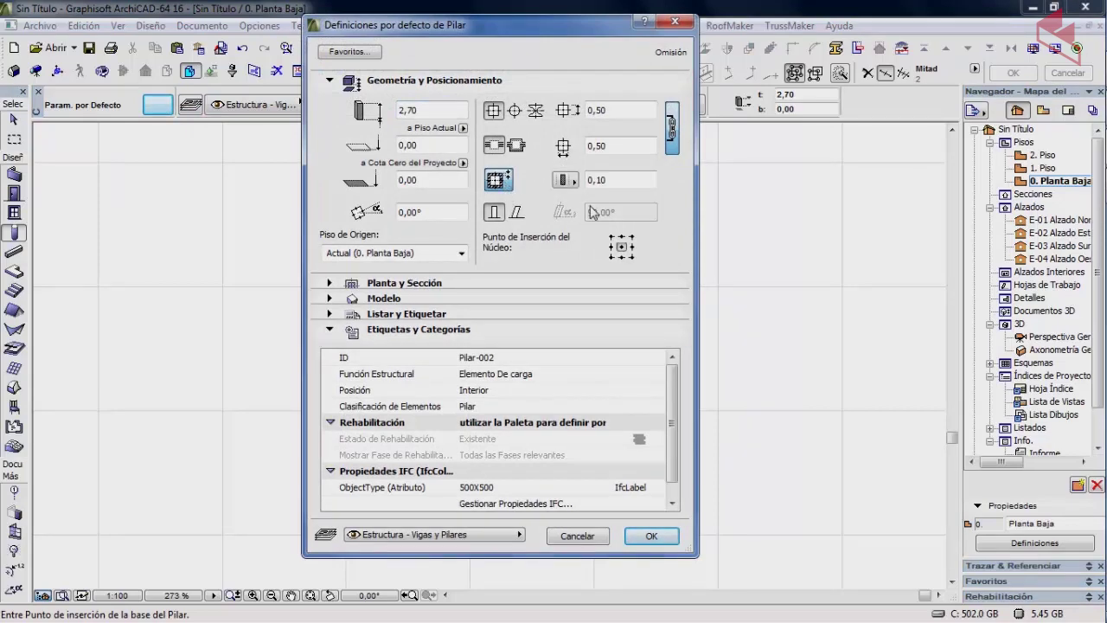
click(652, 536)
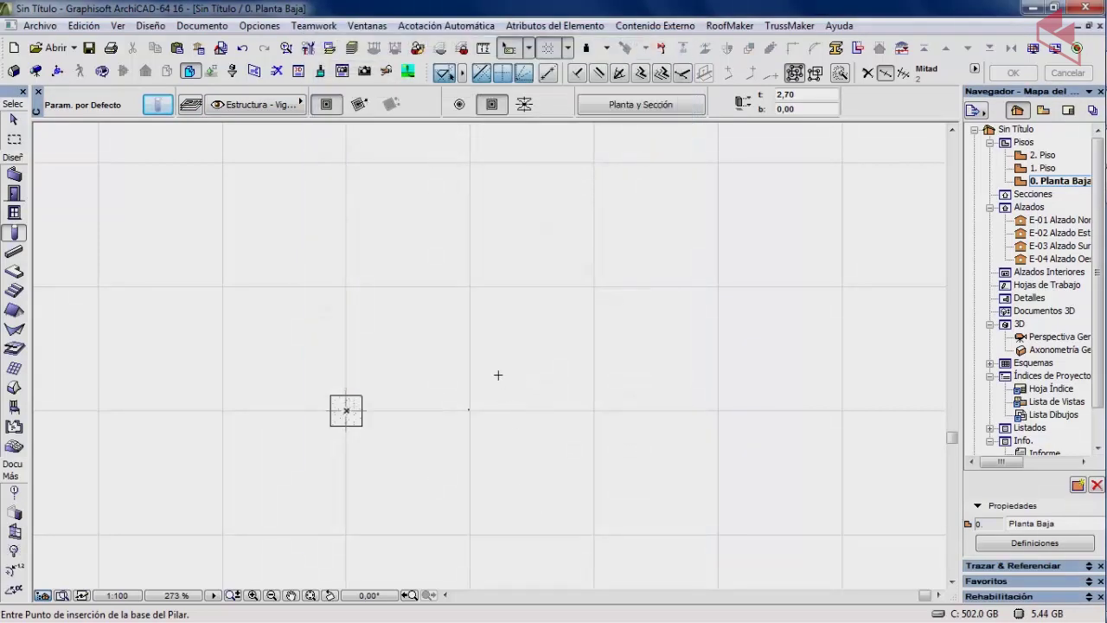
click(593, 286)
scroll(539, 342, up, 3)
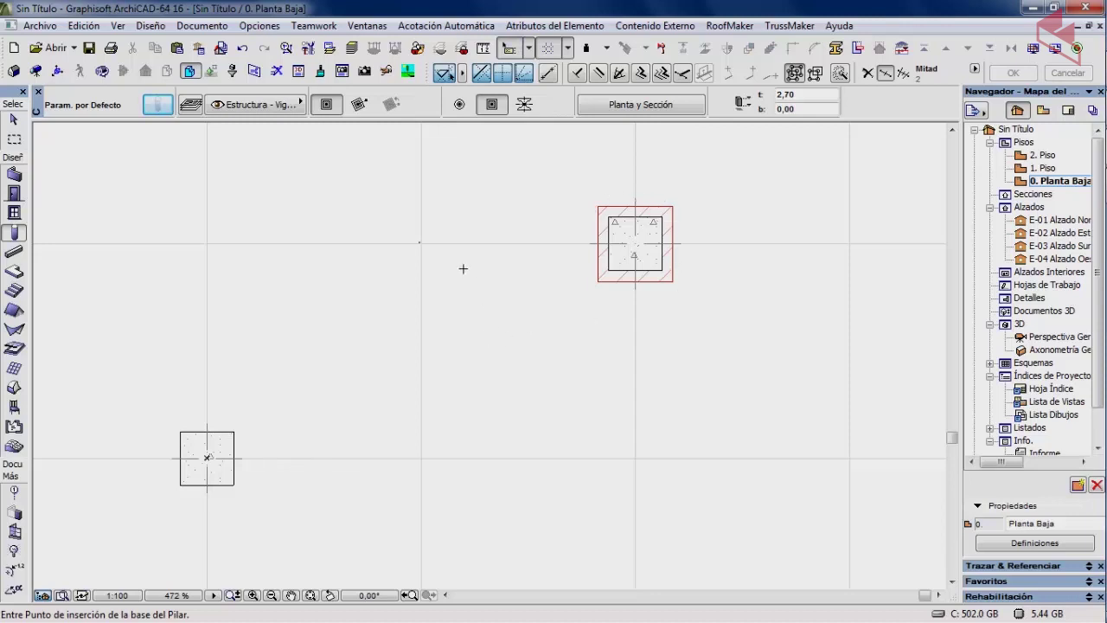
scroll(463, 269, down, 5)
scroll(464, 284, down, 2)
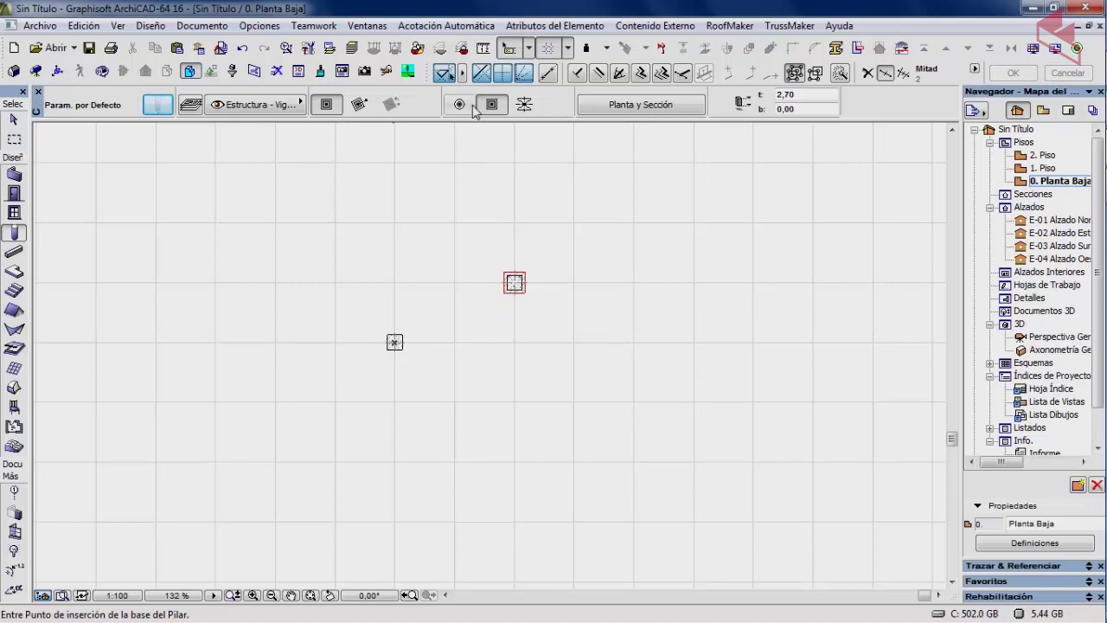
Step: Draw a straight horizontal wall with the default wall settings through the origin column, starting 4,00 m to its left and ending three grid squares to its right
click(14, 174)
click(158, 104)
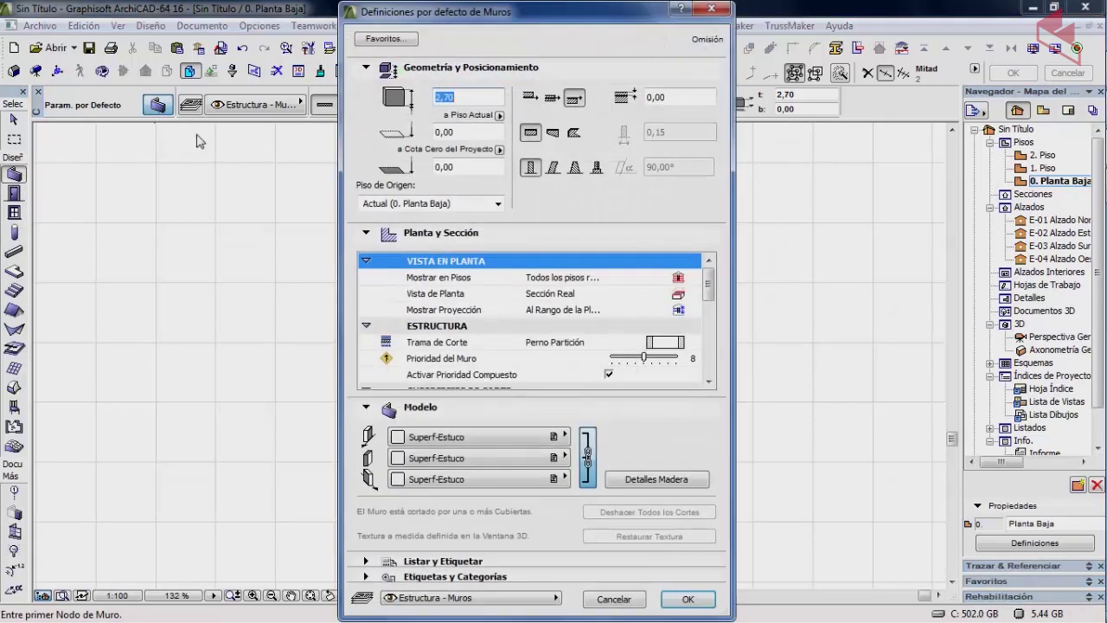
click(688, 599)
scroll(312, 338, up, 2)
scroll(295, 358, up, 1)
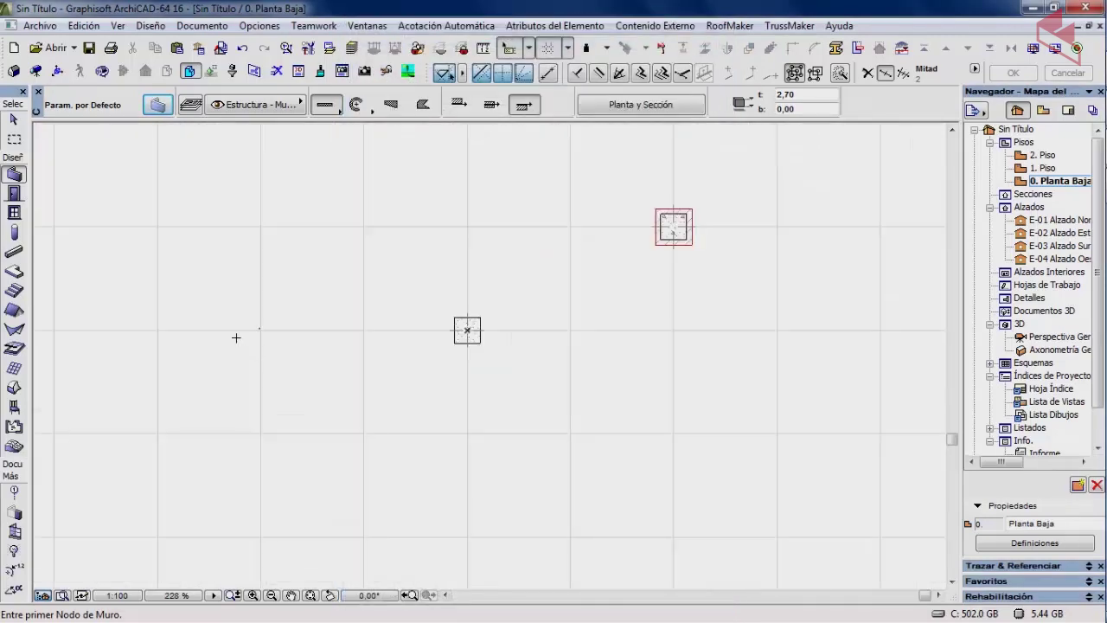
click(260, 330)
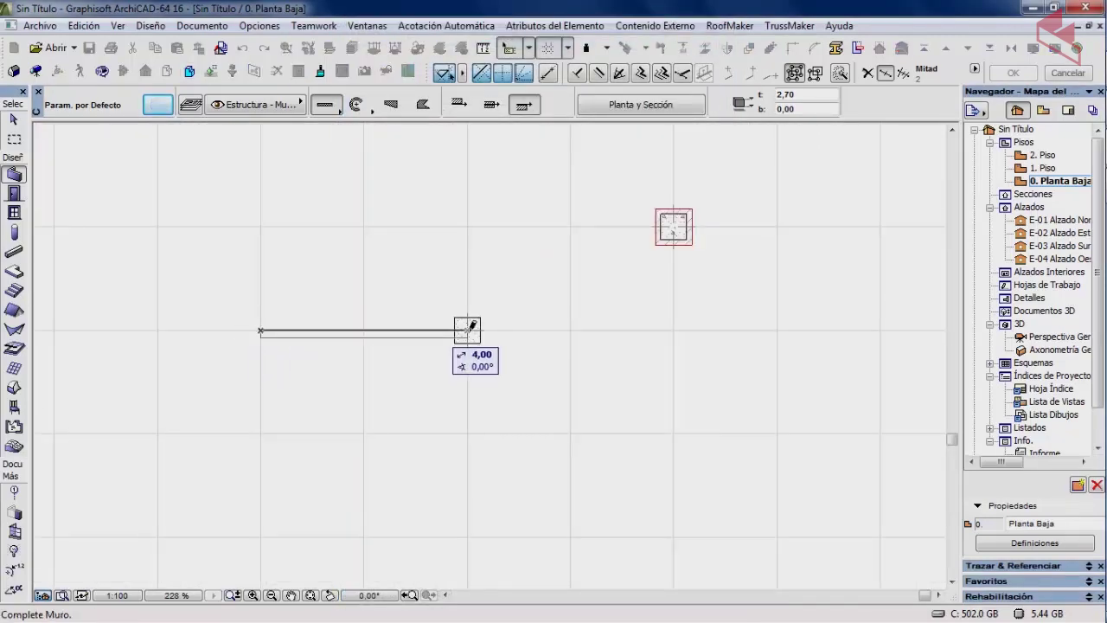
click(777, 332)
scroll(509, 344, up, 4)
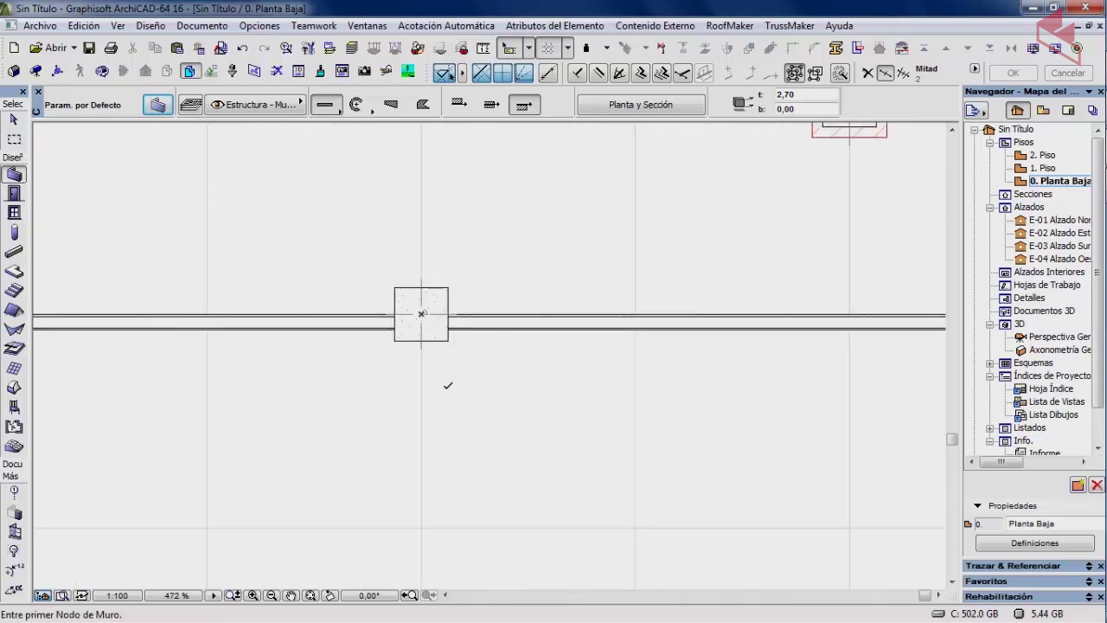
middle_drag(419, 405, 535, 440)
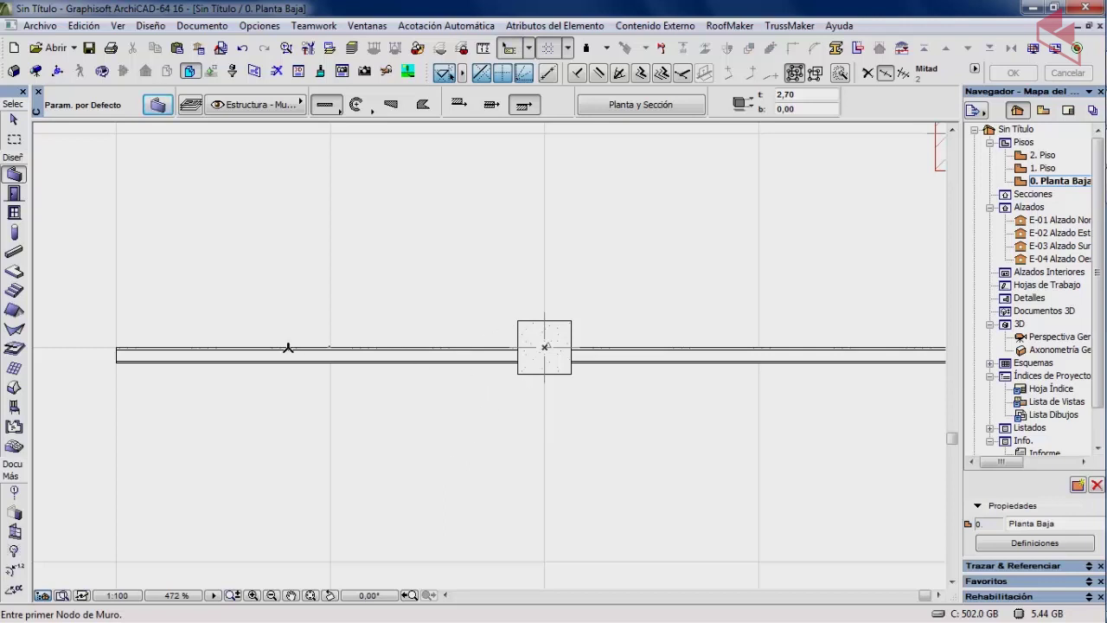
Step: Select the horizontal wall to examine how it runs through the origin column, and clear the selection
click(14, 118)
click(214, 360)
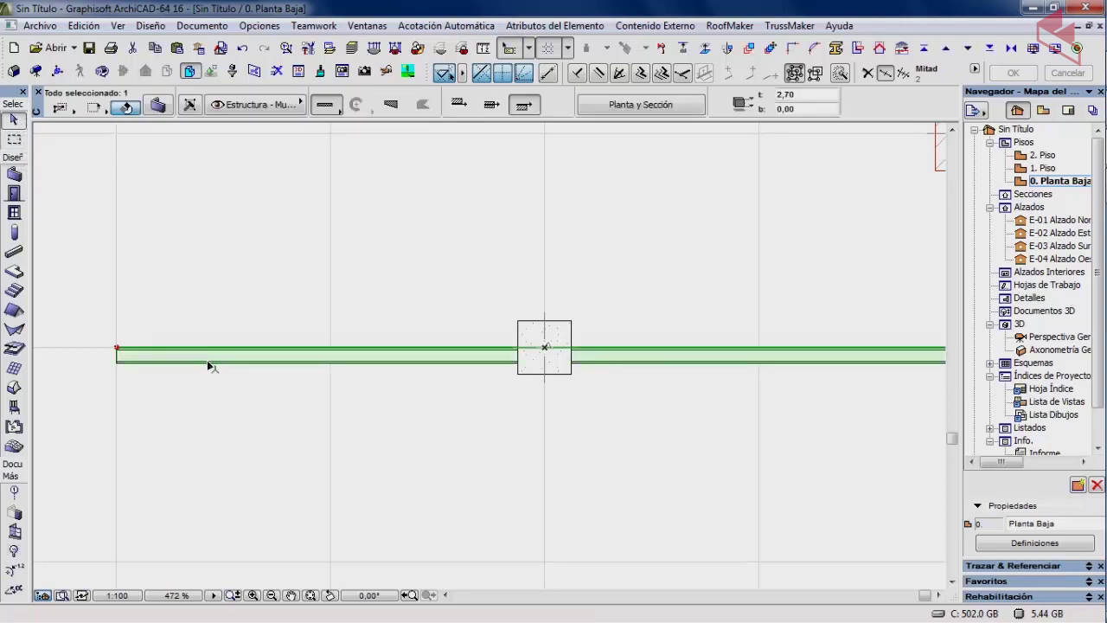
scroll(404, 407, down, 2)
middle_drag(431, 428, 348, 433)
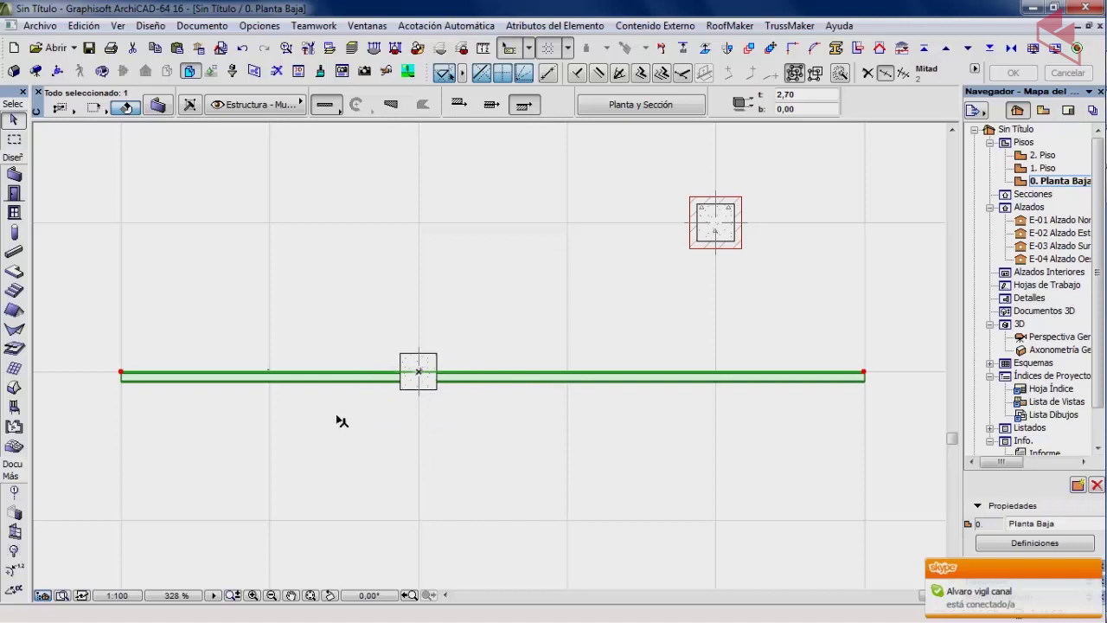
click(337, 435)
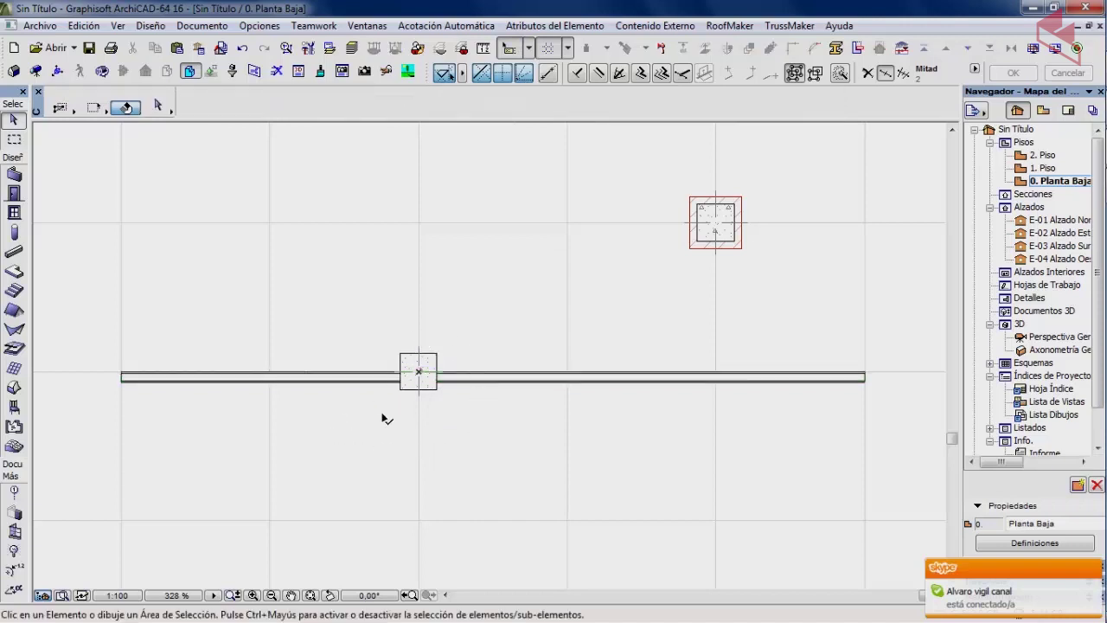
scroll(385, 419, up, 3)
scroll(338, 324, down, 2)
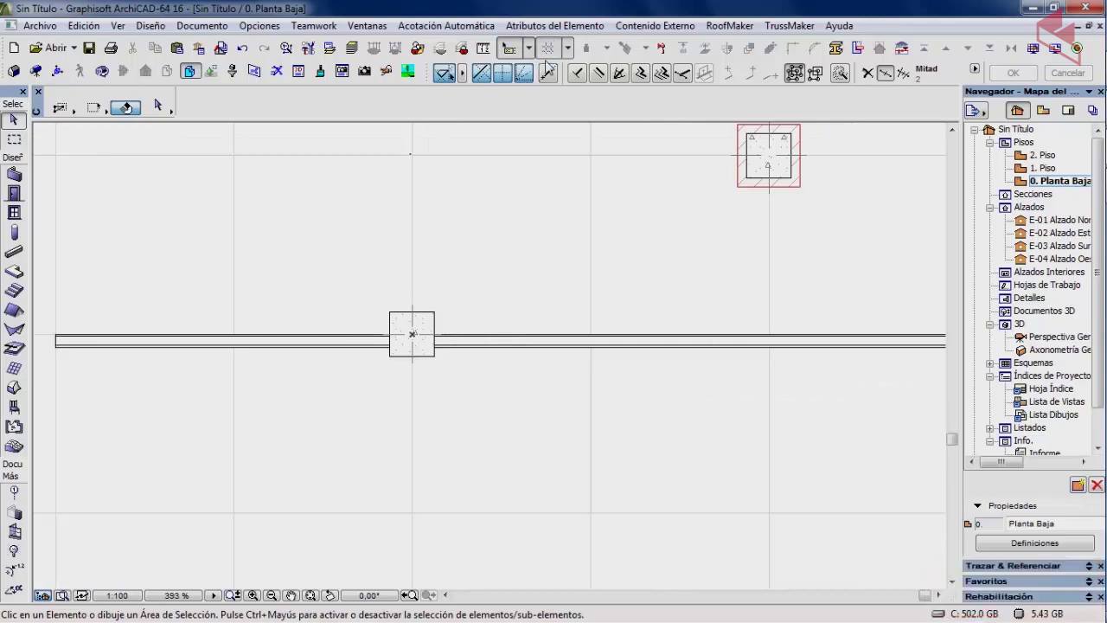
Step: Switch the origin column to the wrapped wall connection method (Método Ensamblaje) in its selection settings
click(420, 326)
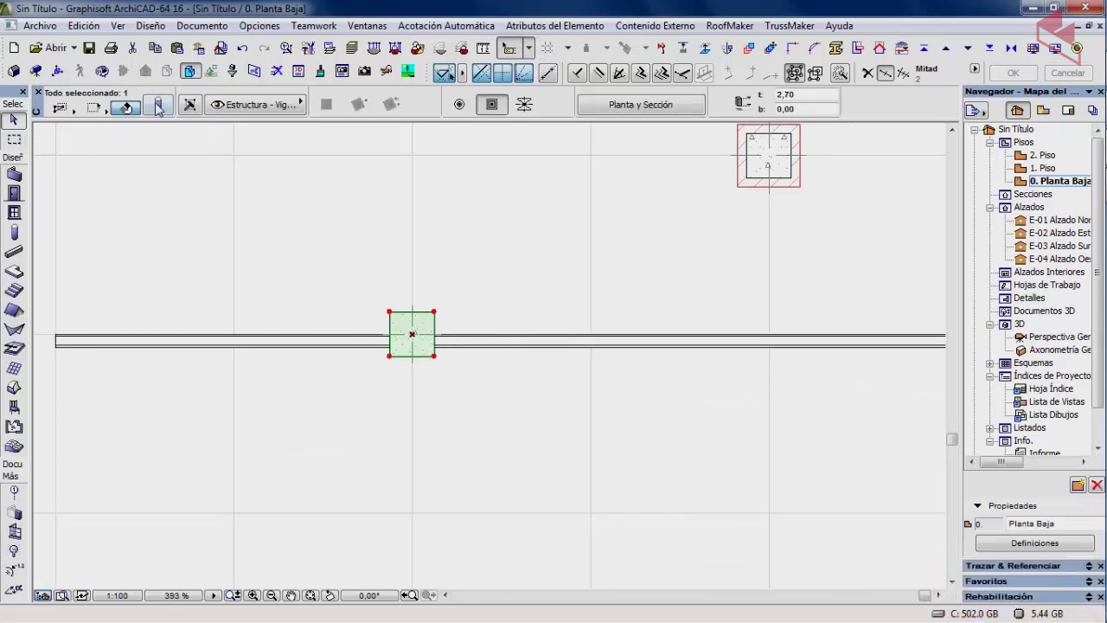
click(157, 105)
click(517, 145)
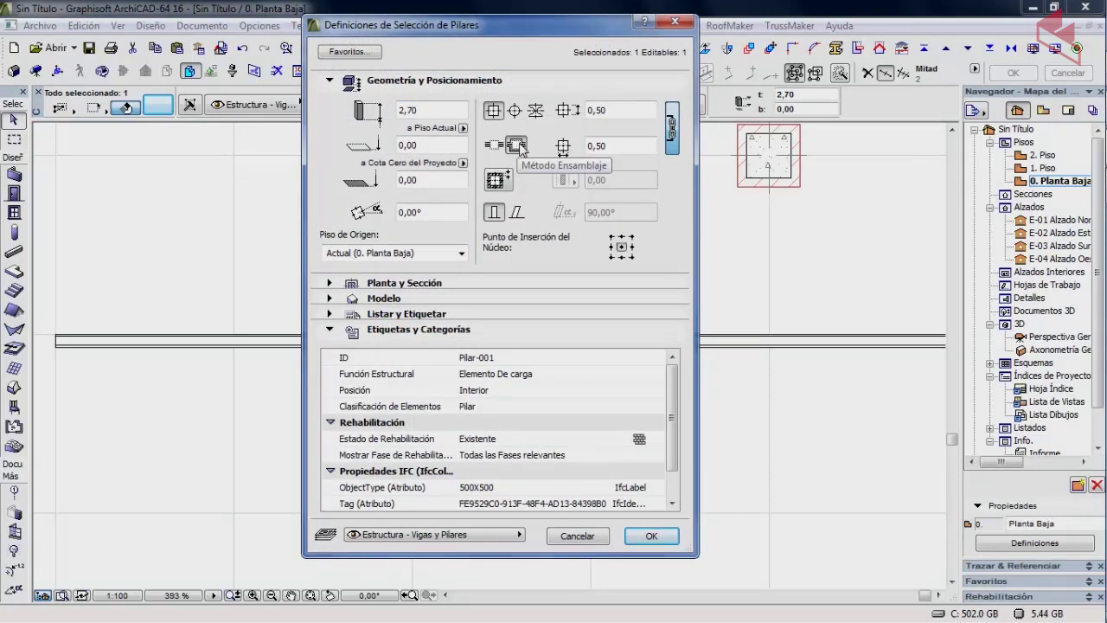
click(652, 535)
Step: Deselect the origin column and examine how the wall layers join around it in plan
scroll(373, 367, up, 1)
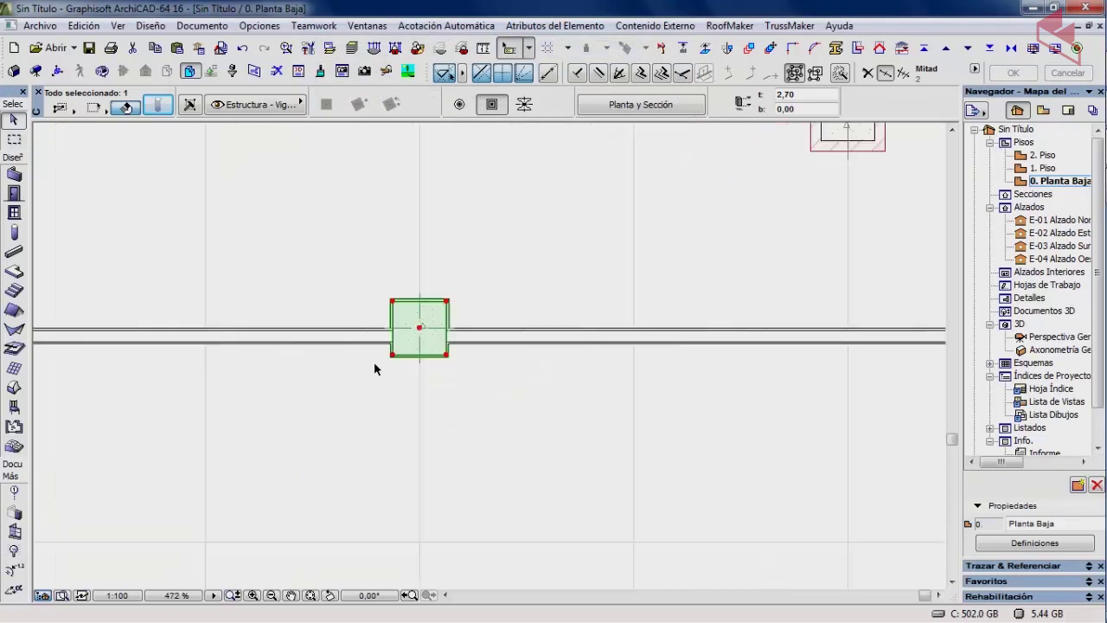
scroll(373, 363, up, 2)
click(371, 387)
scroll(450, 376, up, 3)
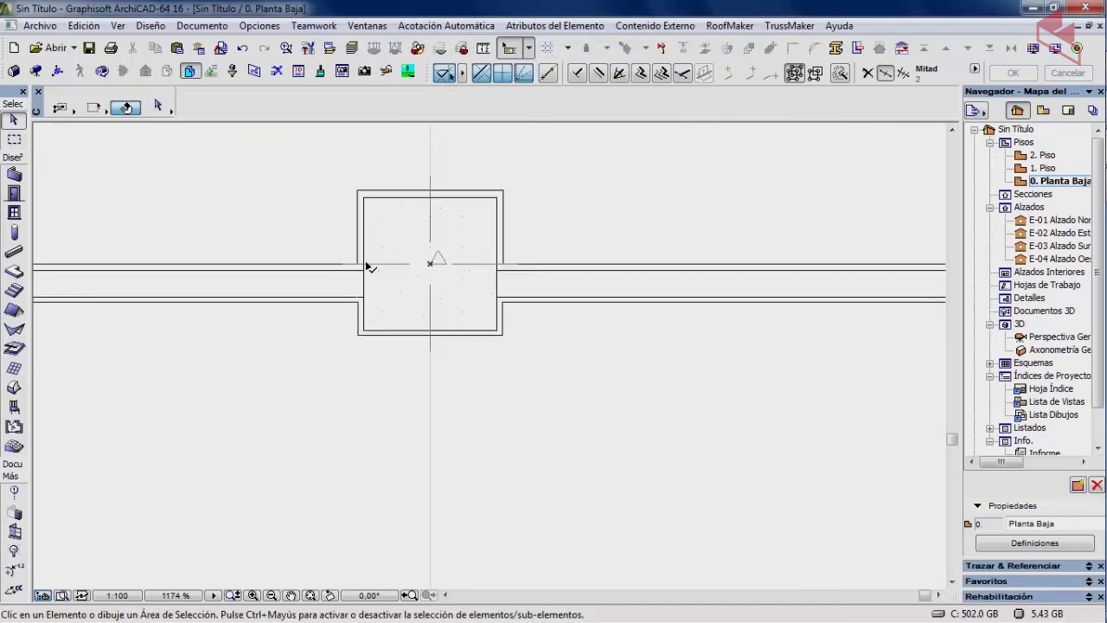
scroll(489, 325, down, 7)
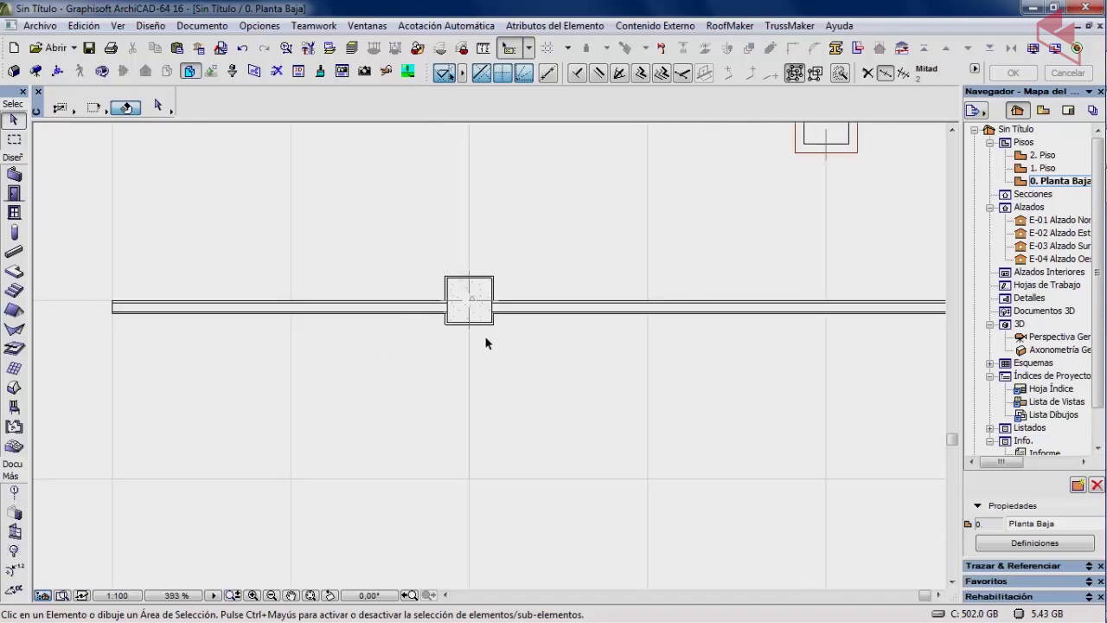
middle_drag(476, 383, 308, 469)
scroll(351, 373, down, 1)
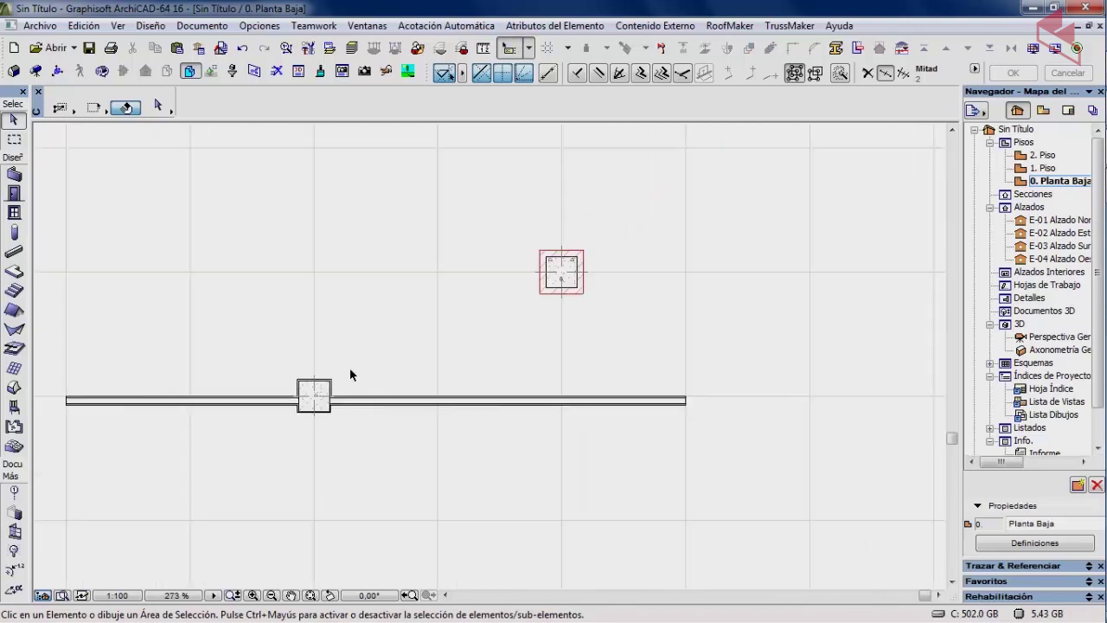
middle_drag(351, 373, 429, 366)
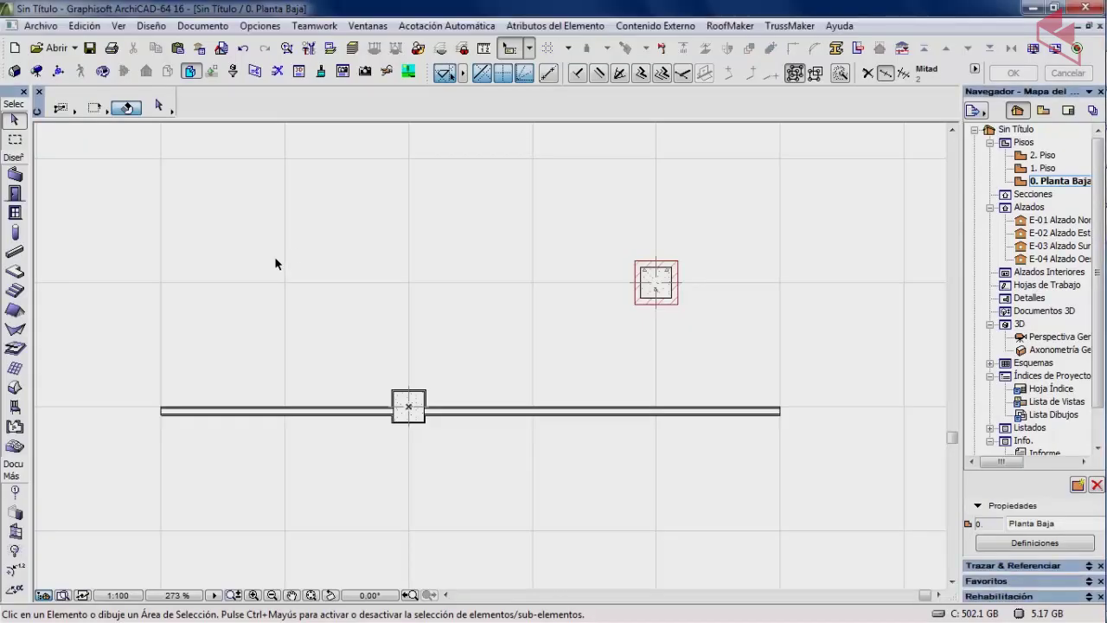
Step: Set the default column to a circular cross-section with the free-standing wall connection and a core diameter of 0,75
click(14, 234)
click(158, 104)
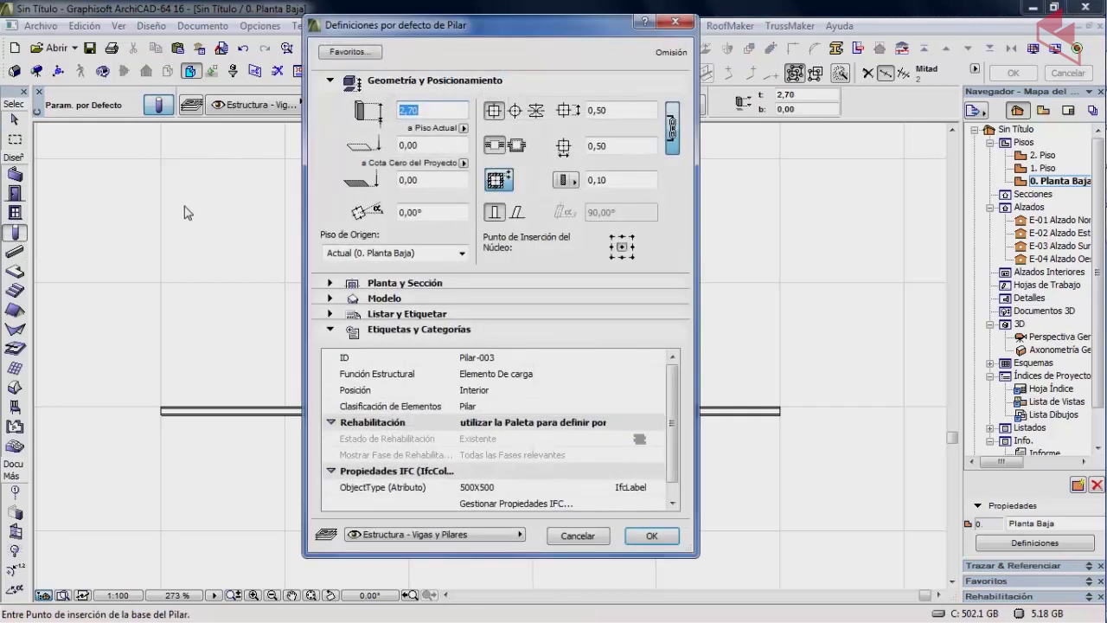
click(519, 146)
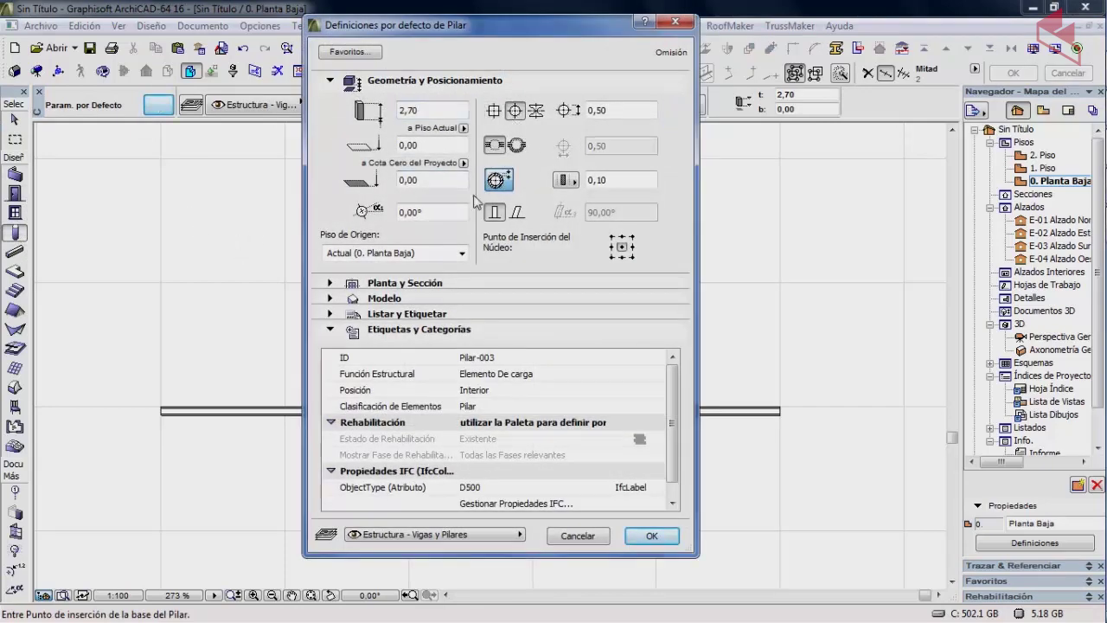
click(516, 145)
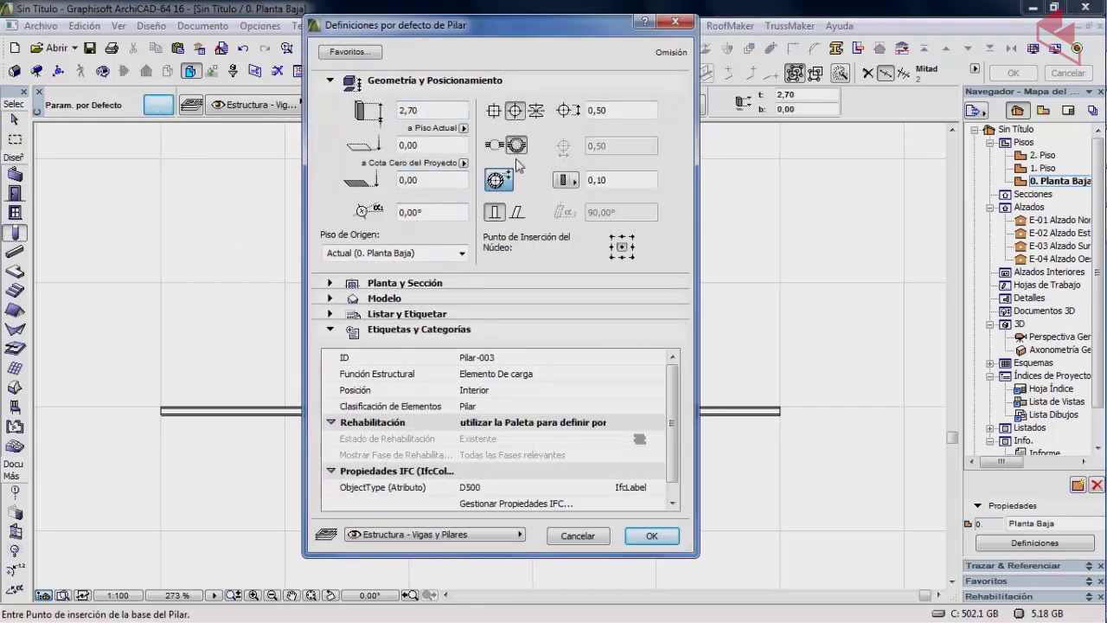
click(500, 147)
click(519, 147)
click(500, 147)
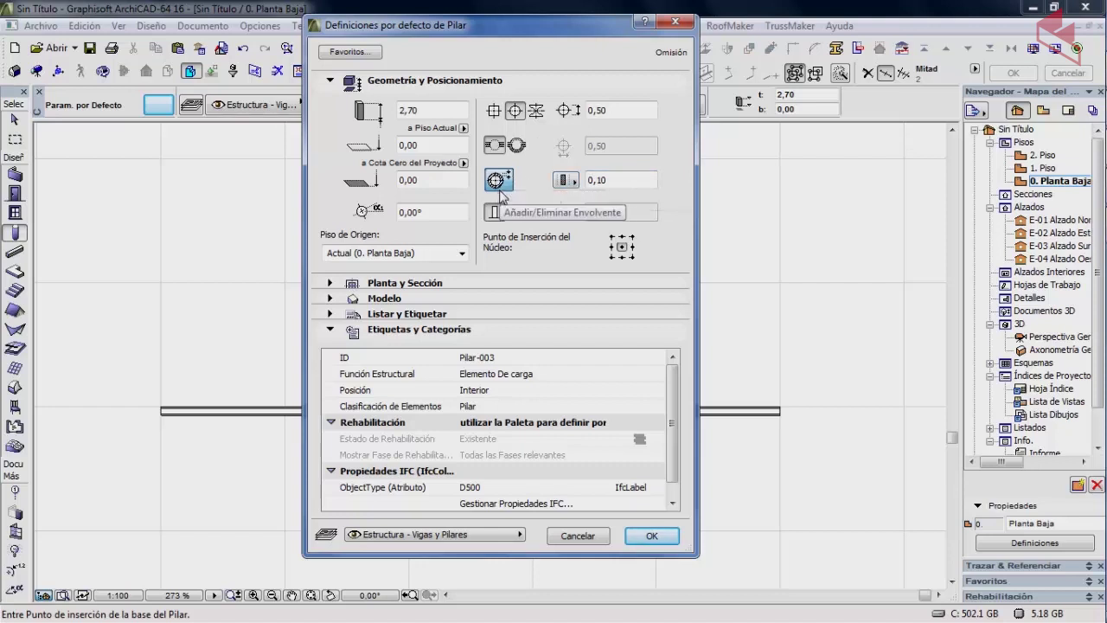
double_click(595, 110)
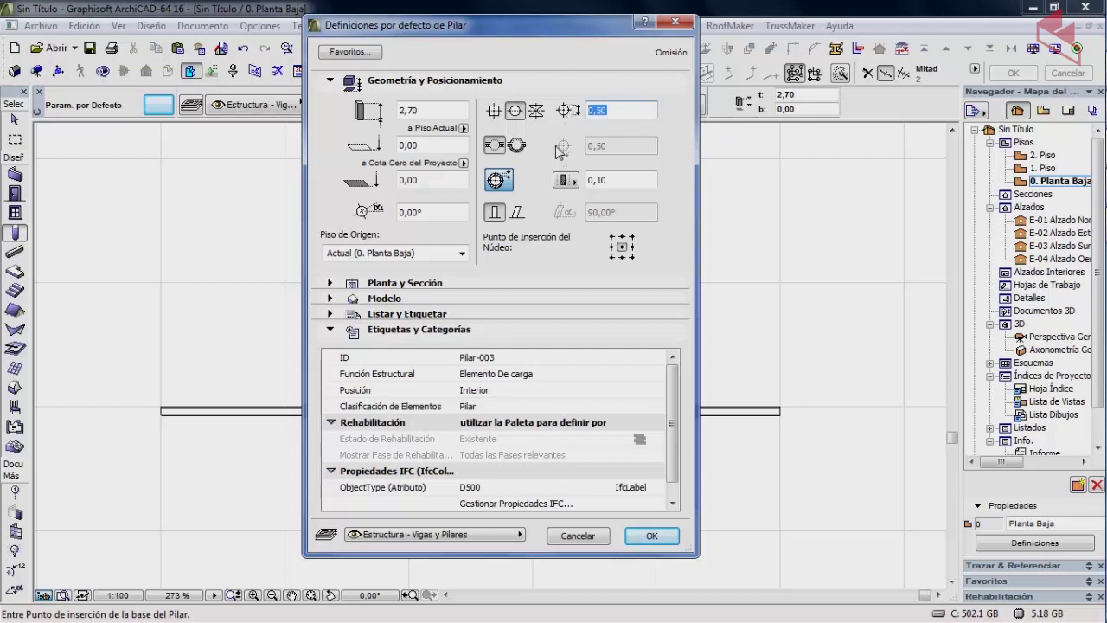
text(,75)
key(Tab)
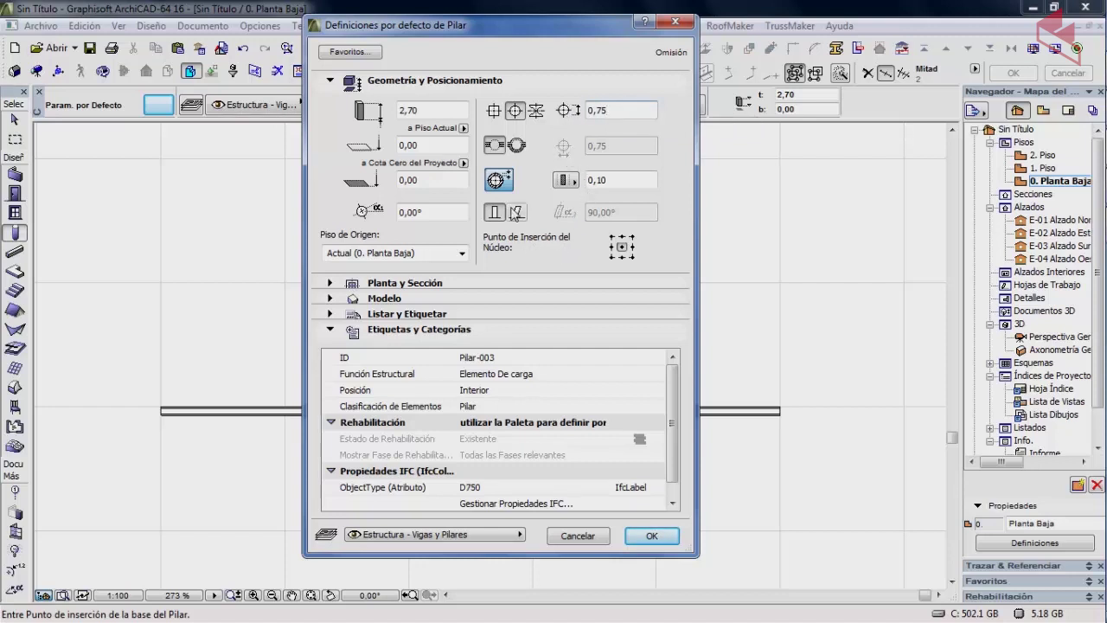
Step: Make the default column slanted at 60°, set its height to 12,00, and accept the settings
click(516, 212)
drag(621, 215, 572, 212)
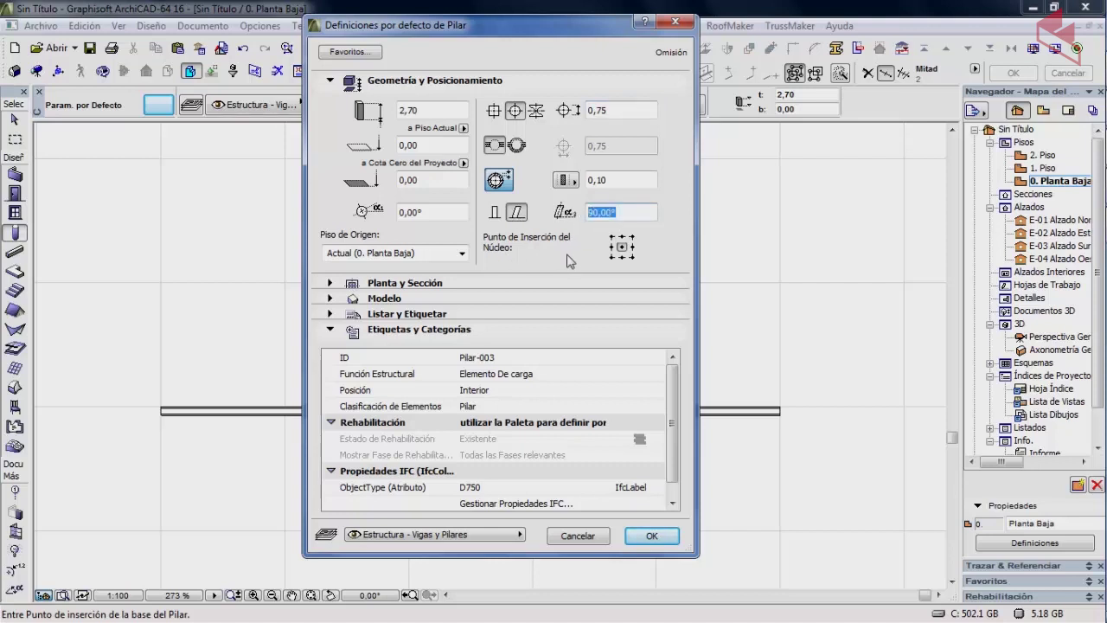
text(60)
click(418, 110)
drag(429, 110, 381, 108)
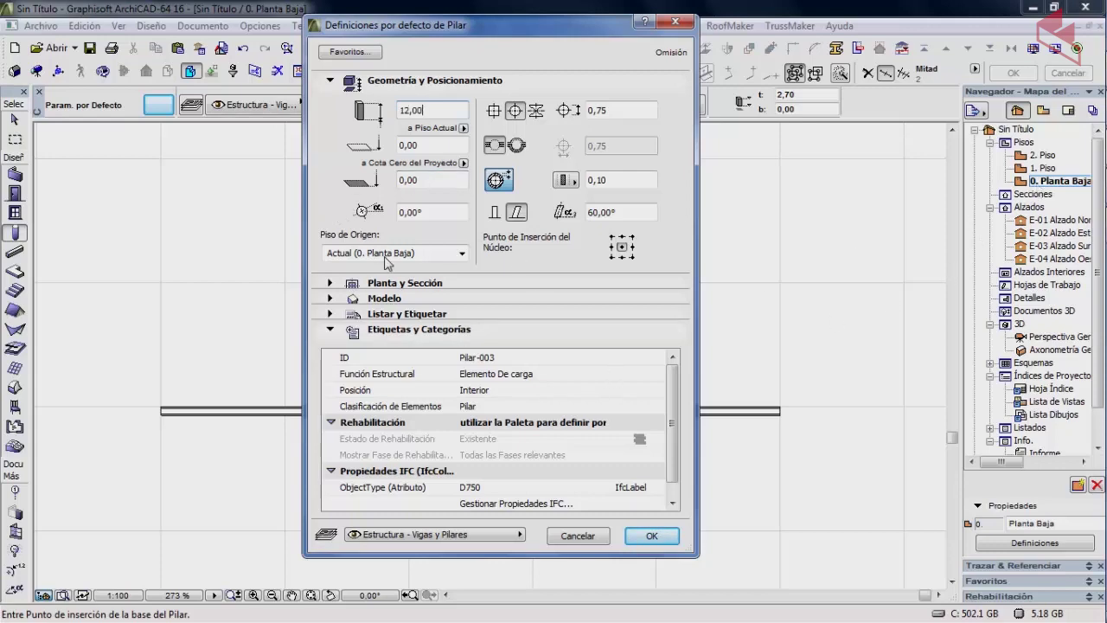
click(649, 535)
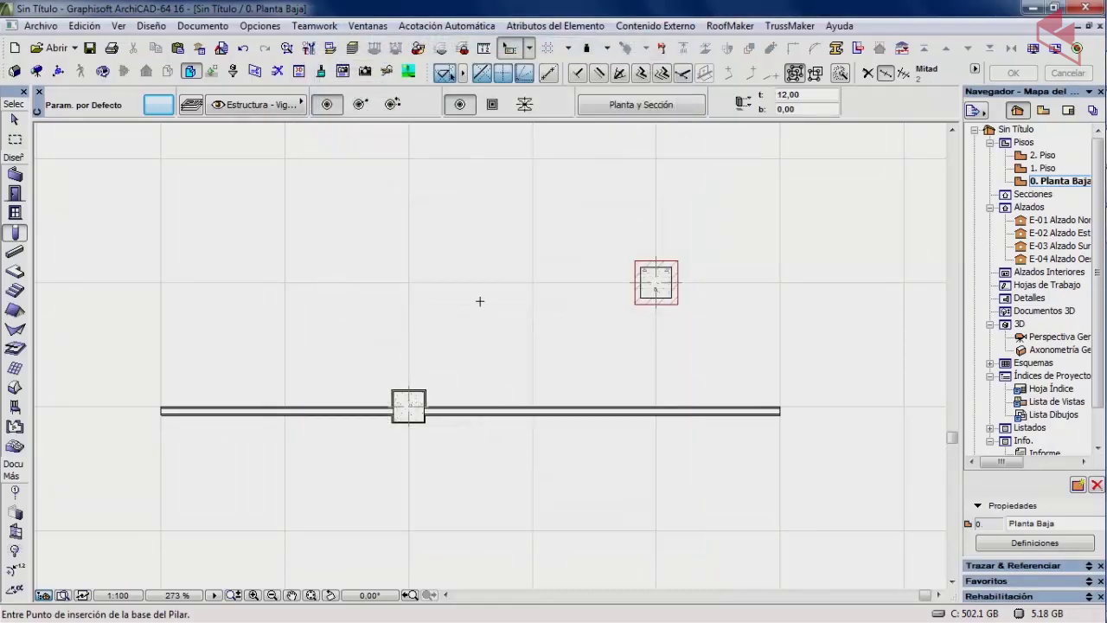
Step: Draw a rectangular slab six by six grid squares with grid snapping on, in the empty area right of the wall
scroll(437, 304, down, 3)
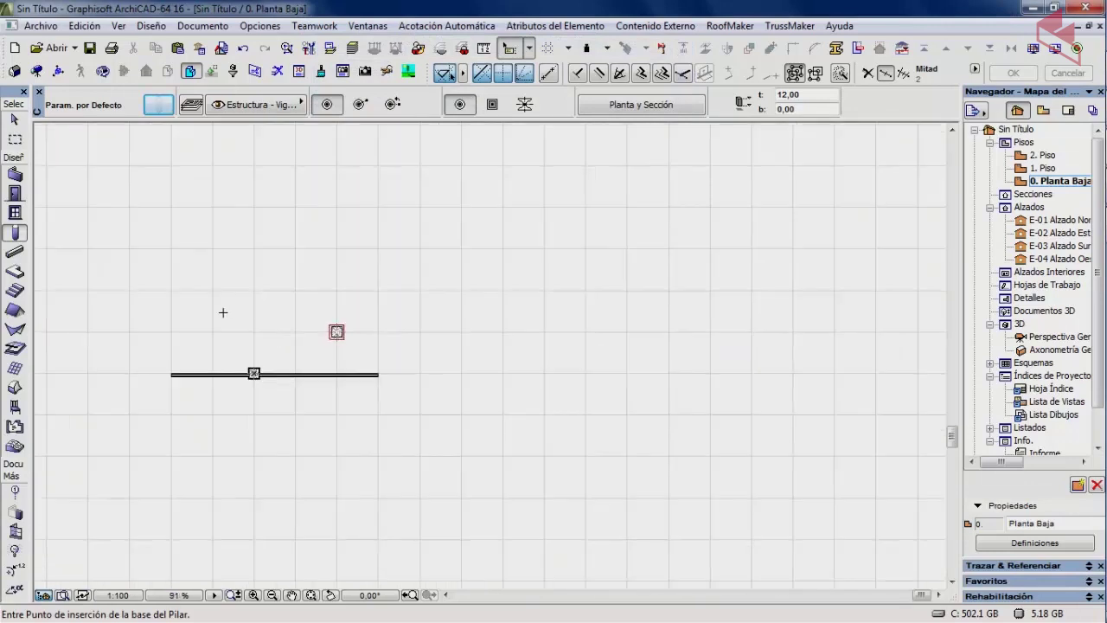
click(17, 272)
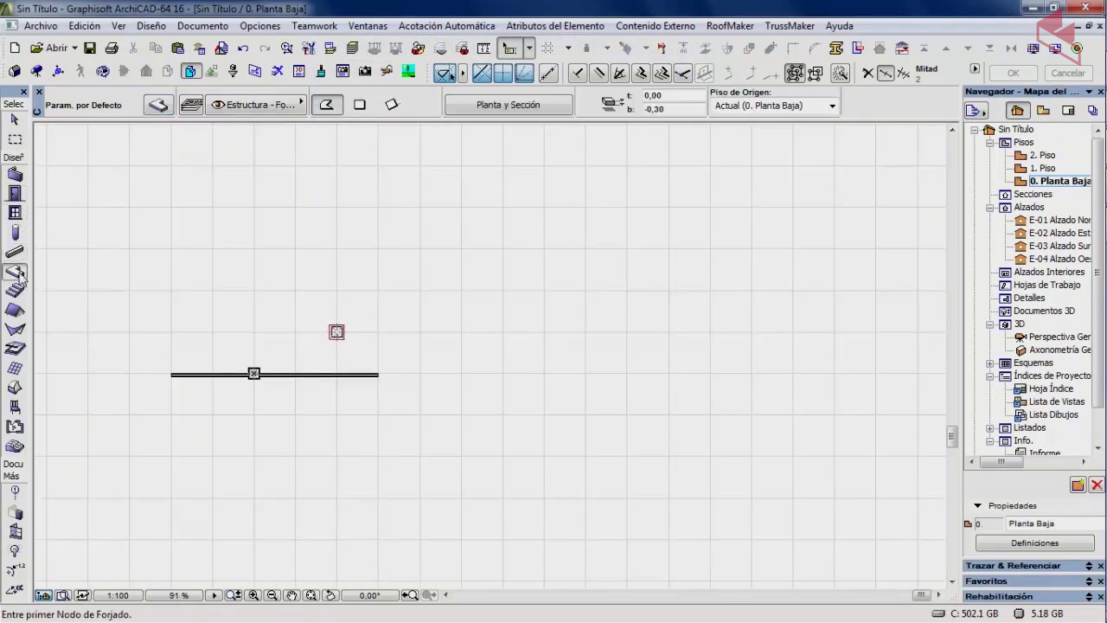
click(549, 50)
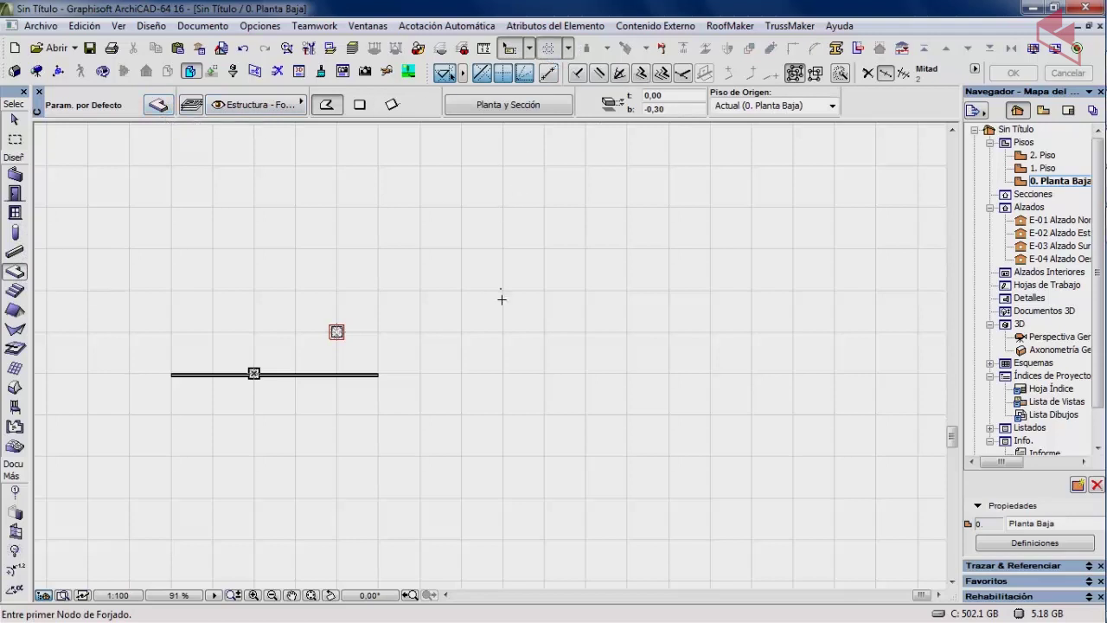
middle_drag(501, 300, 374, 300)
click(413, 247)
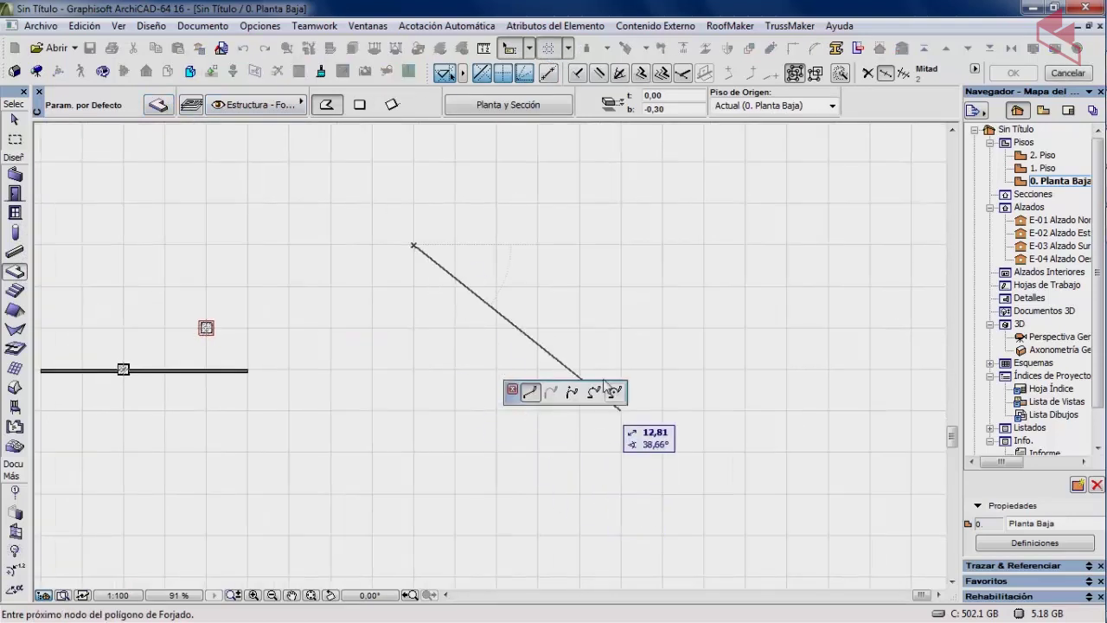
click(361, 105)
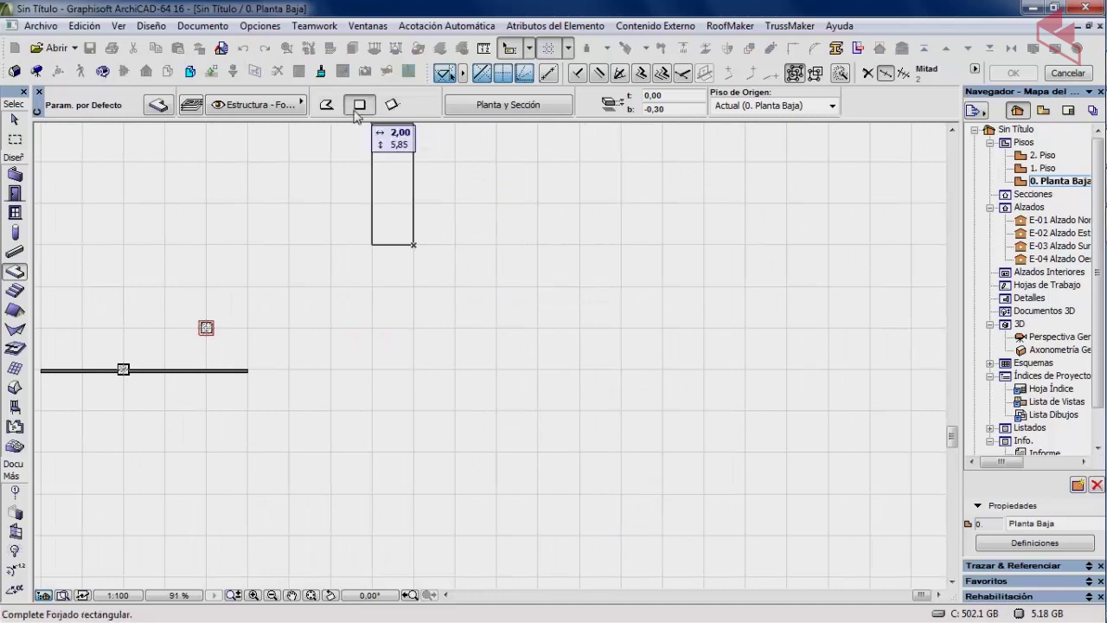
click(662, 494)
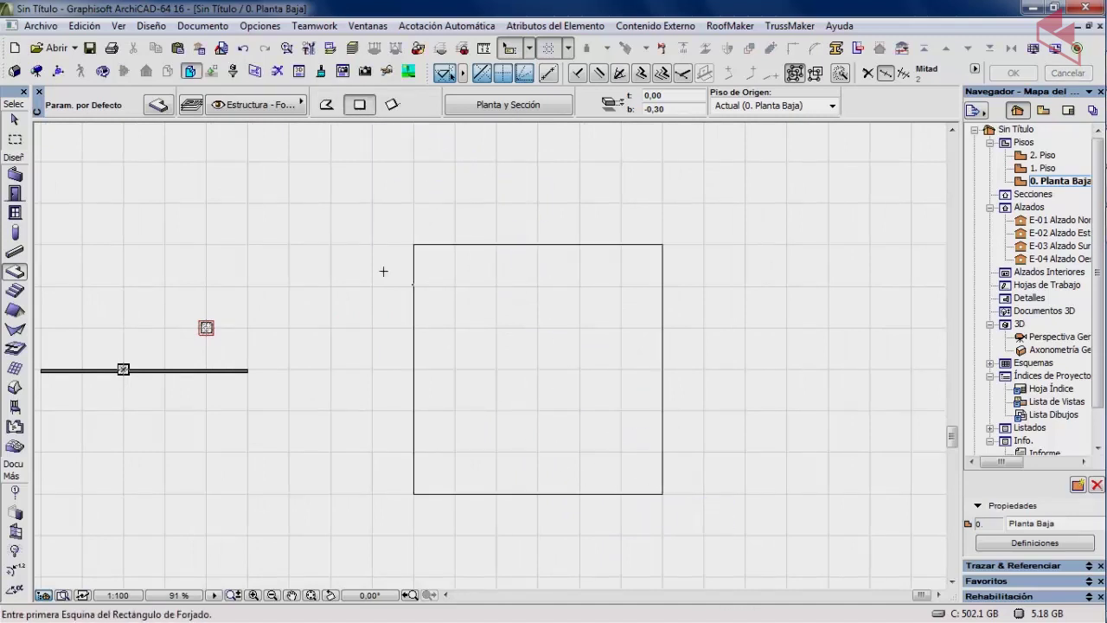
Step: Place the slanted circular column with its base at the centre of the slab
click(16, 231)
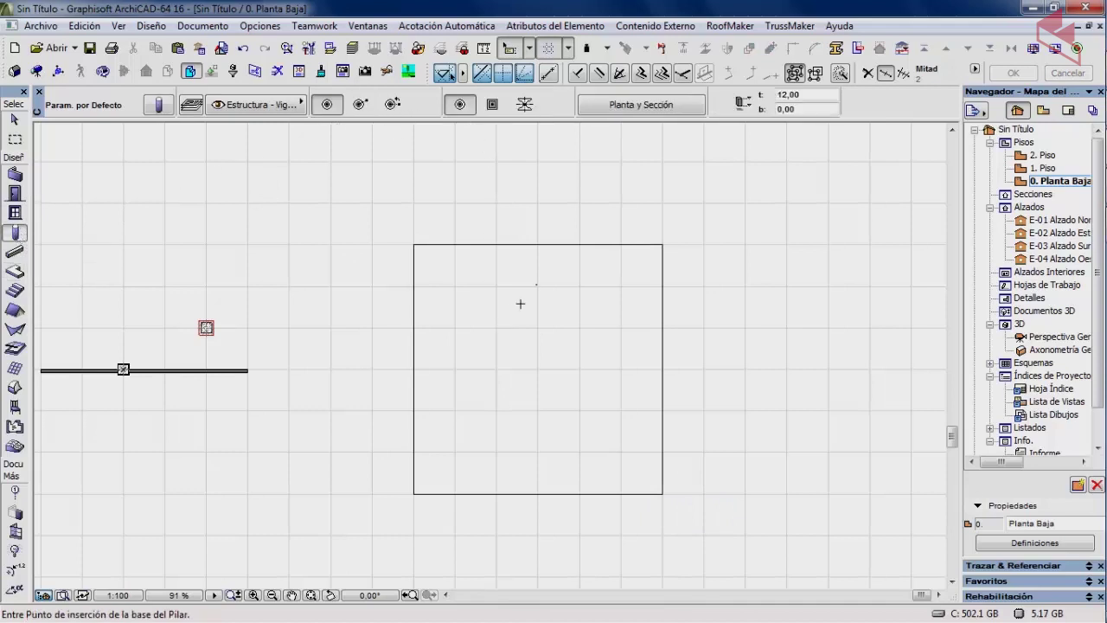
click(538, 357)
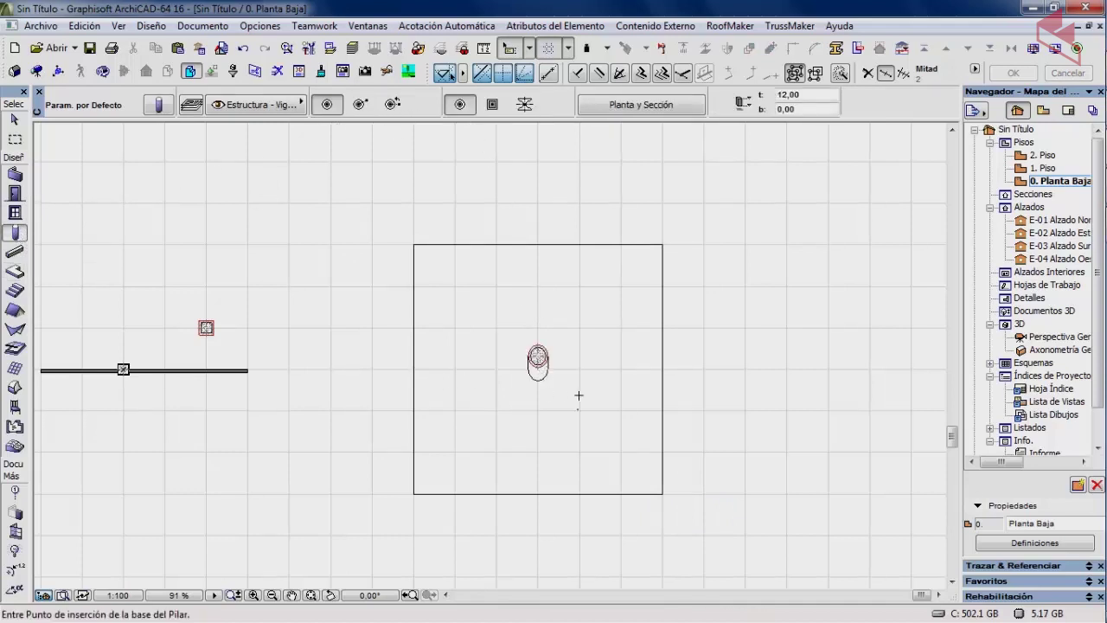
scroll(579, 395, up, 2)
scroll(577, 388, up, 3)
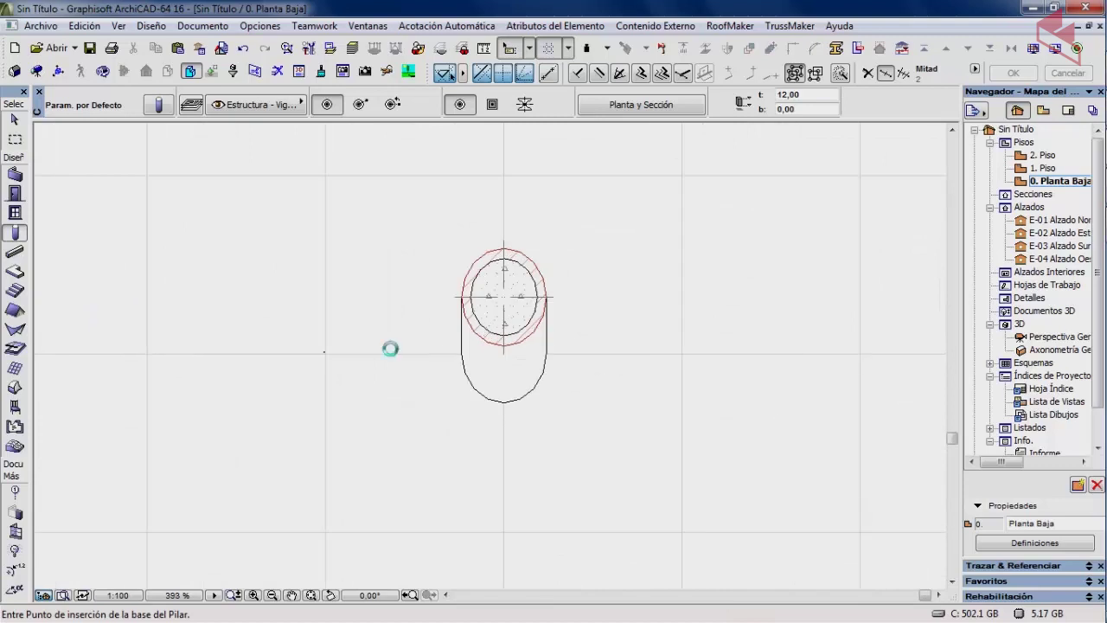
scroll(394, 330, down, 4)
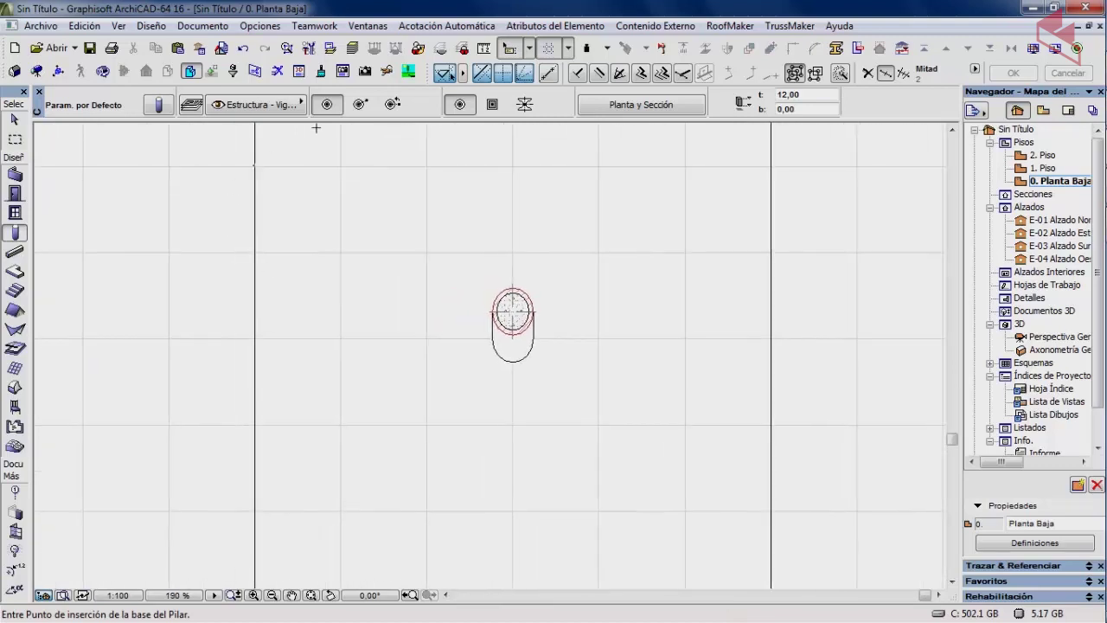
Step: Select the slanted column and examine its base, cut section and full inclined length on the floor plan
click(15, 120)
click(514, 337)
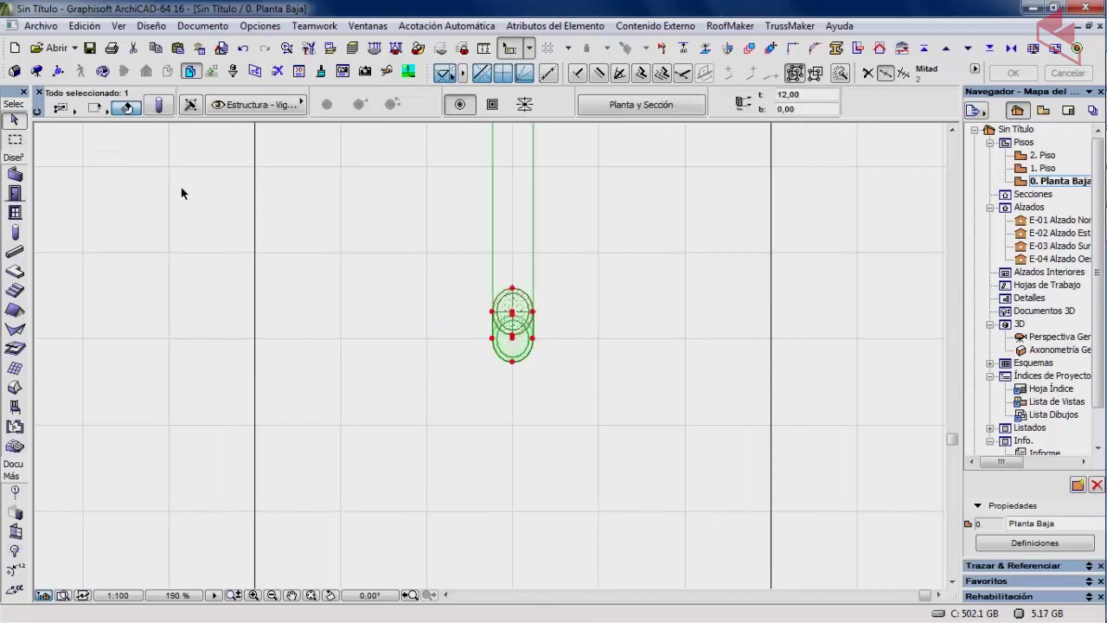
scroll(179, 200, down, 5)
scroll(241, 354, up, 1)
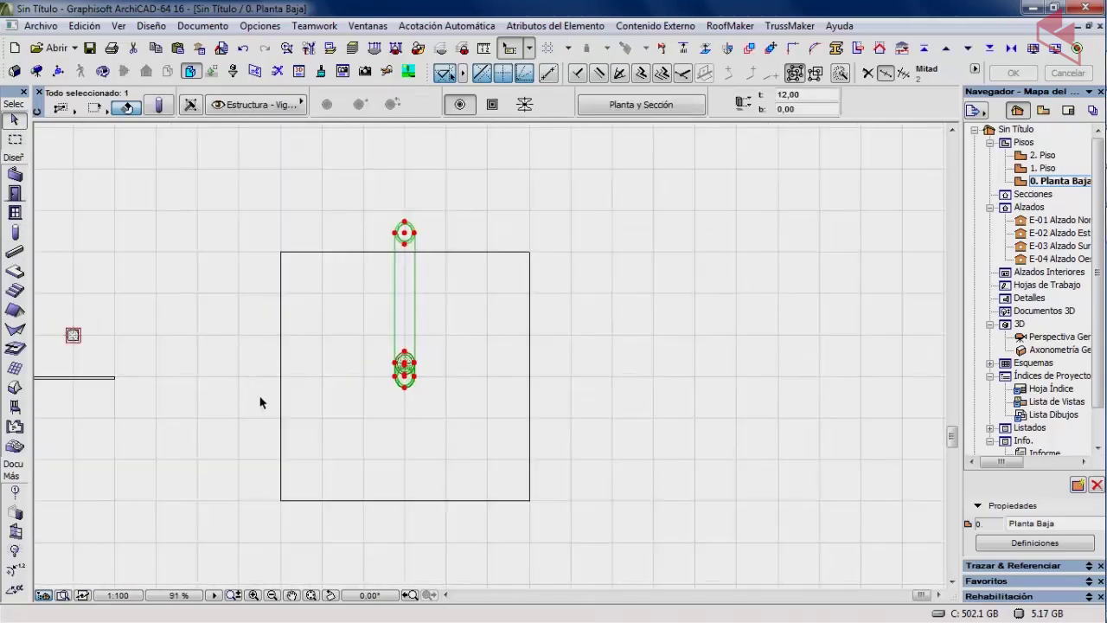
scroll(407, 262, up, 3)
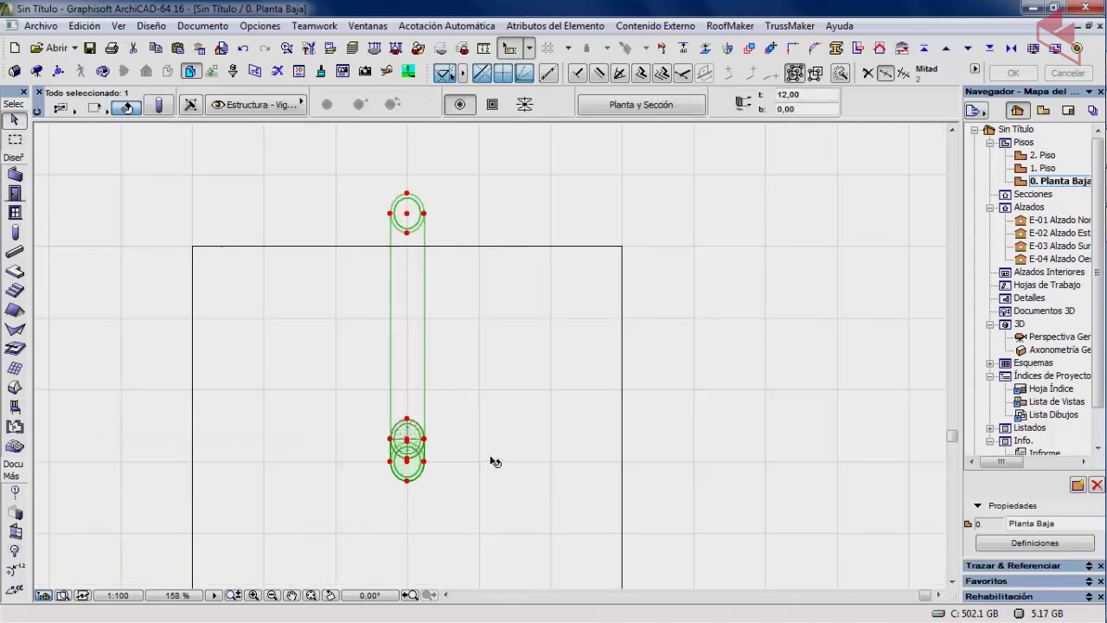
scroll(505, 217, down, 2)
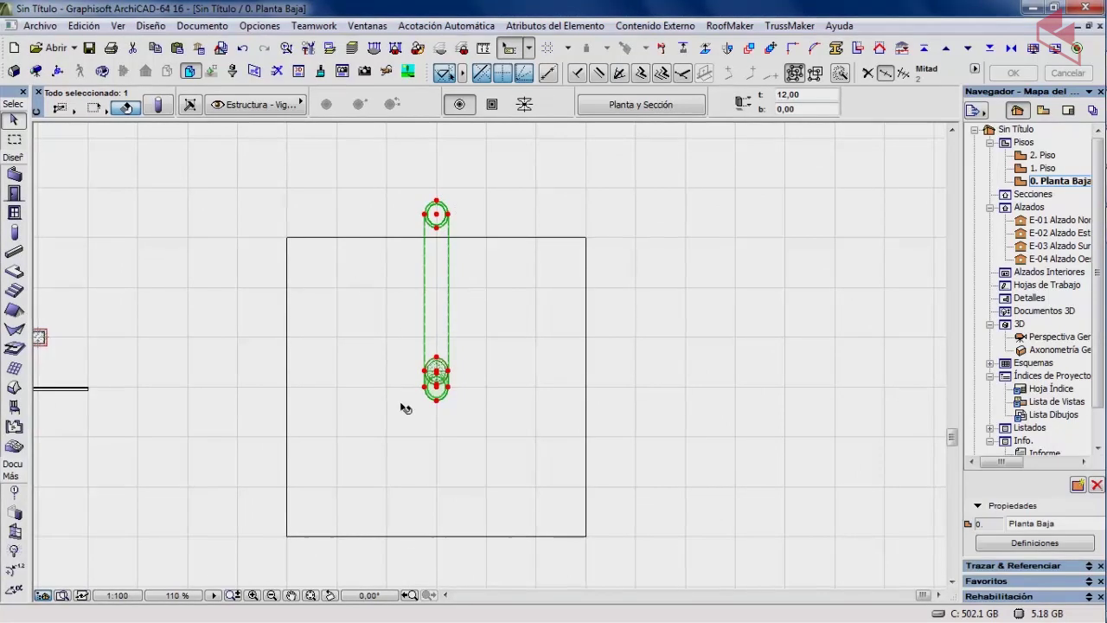
scroll(437, 388, up, 8)
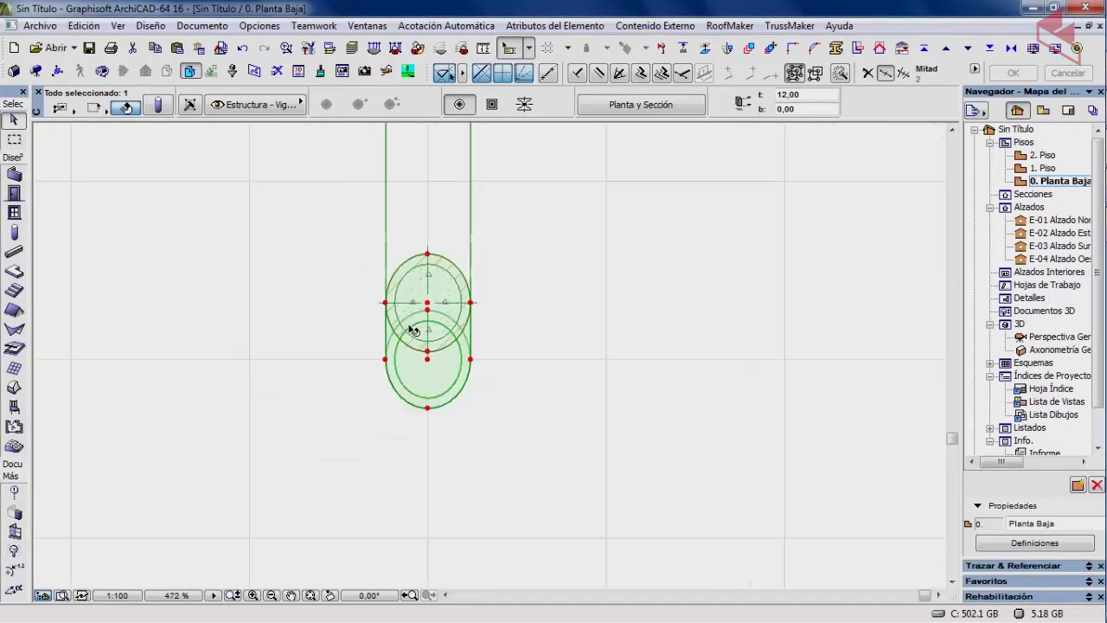
Step: Turn off the envelope of the slanted circular column and deselect it to inspect the bare core on the plan
scroll(409, 326, down, 1)
middle_drag(410, 326, 537, 349)
click(84, 306)
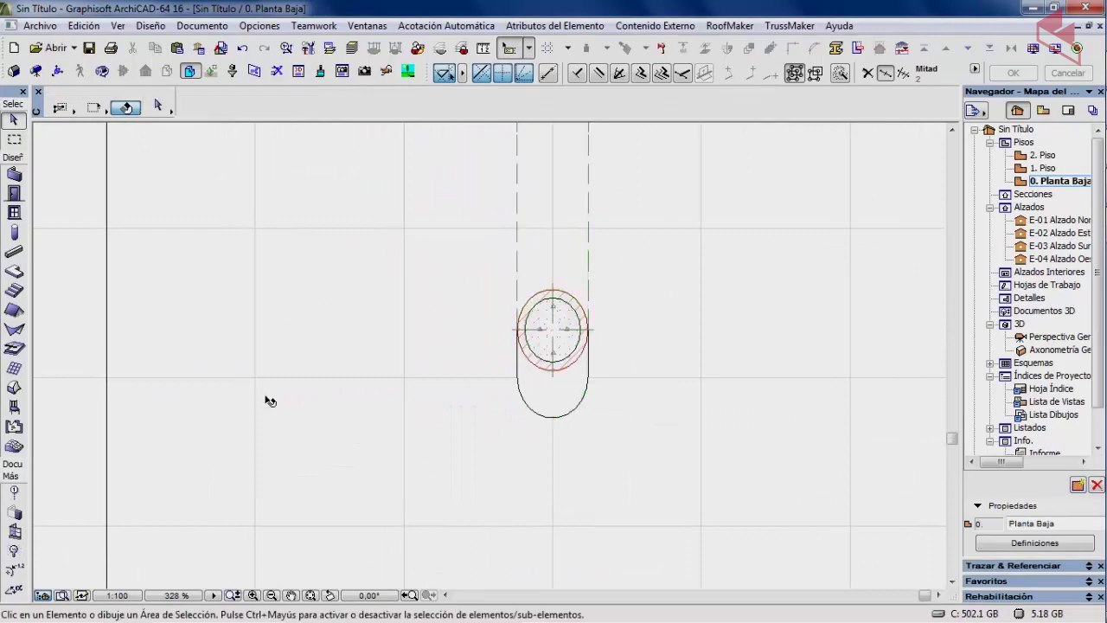
scroll(546, 311, up, 5)
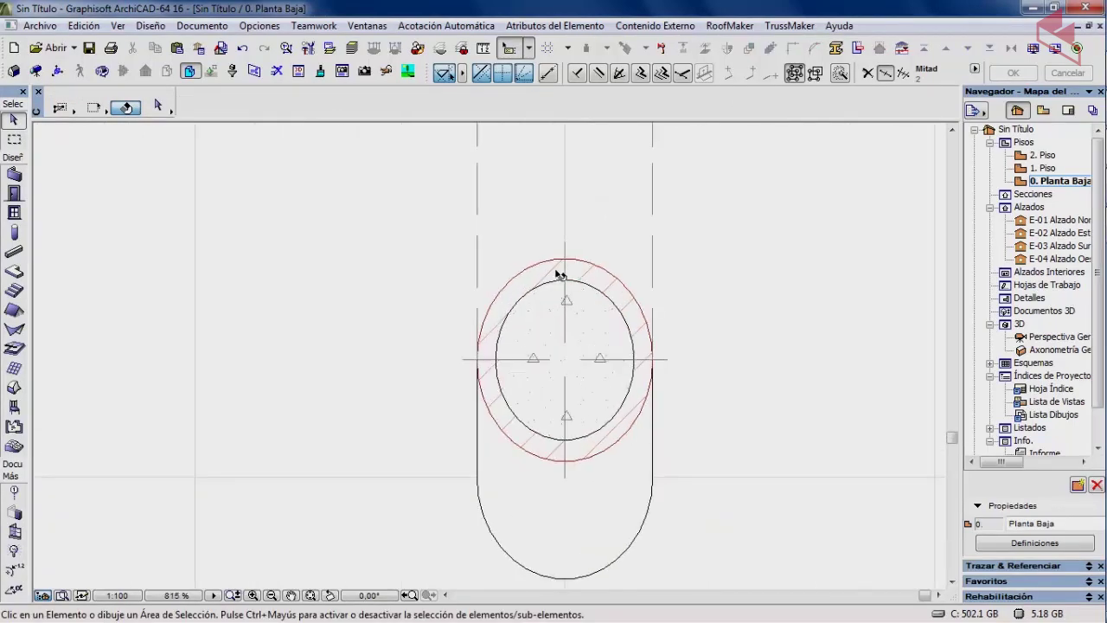
click(564, 515)
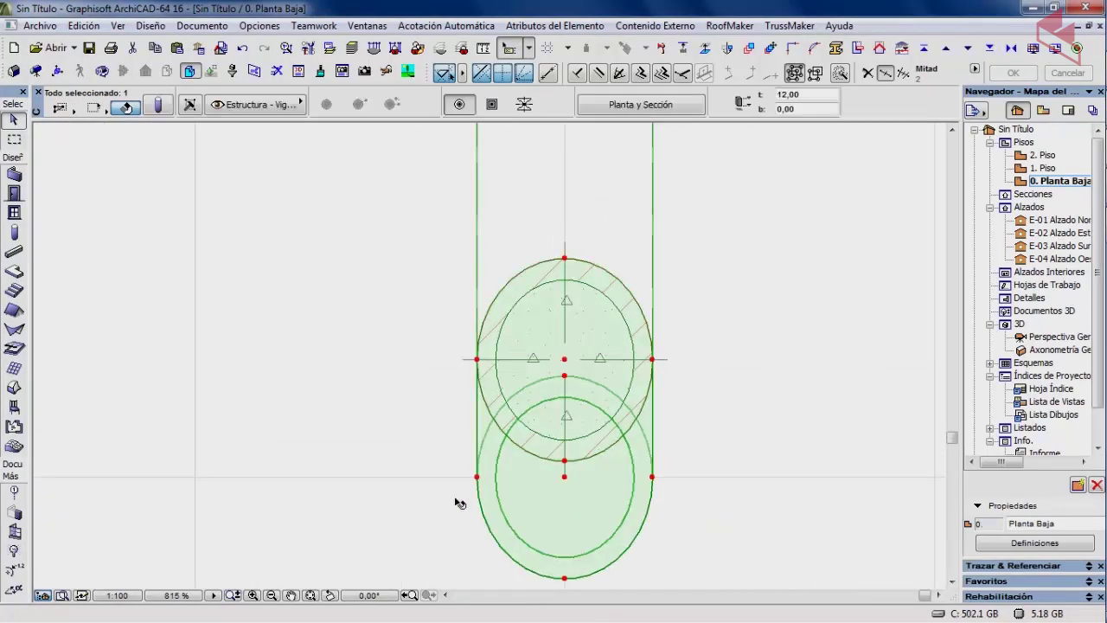
click(159, 107)
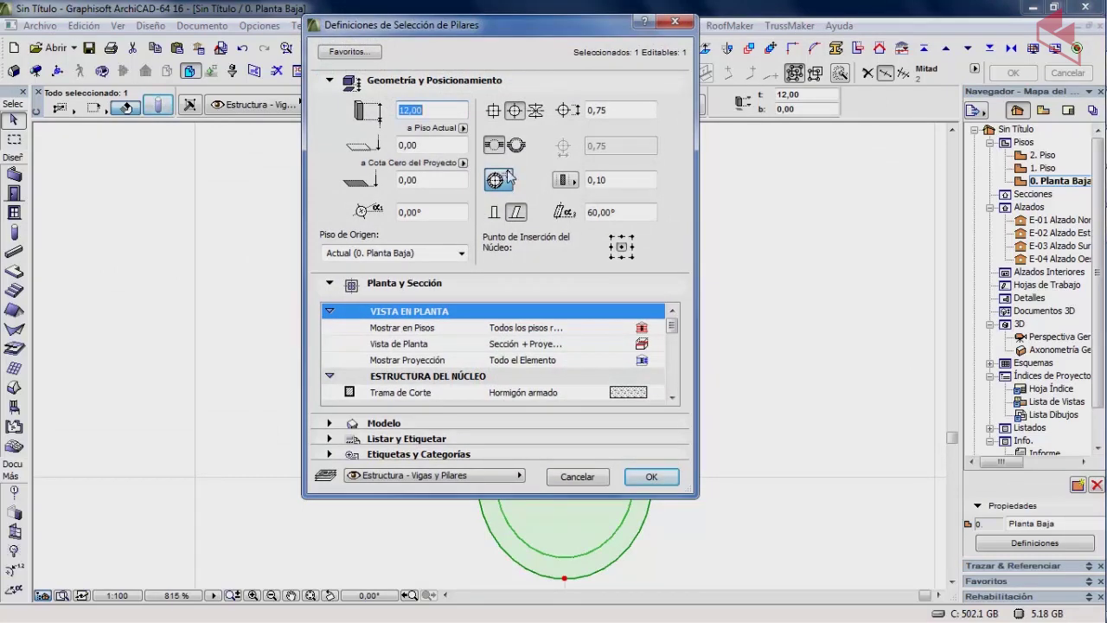
click(507, 180)
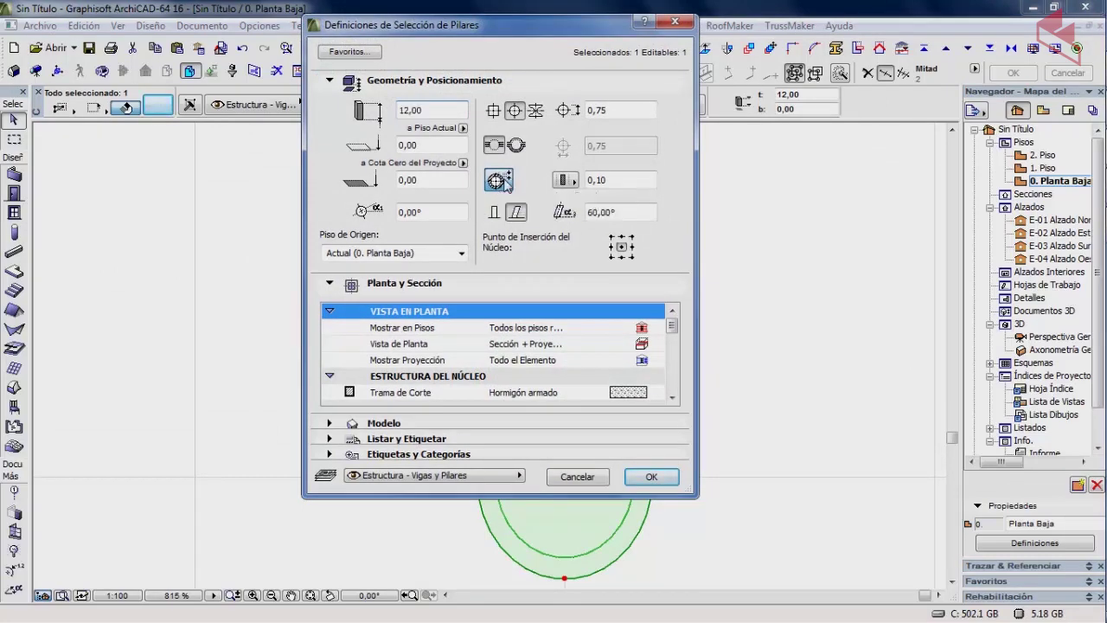
click(651, 477)
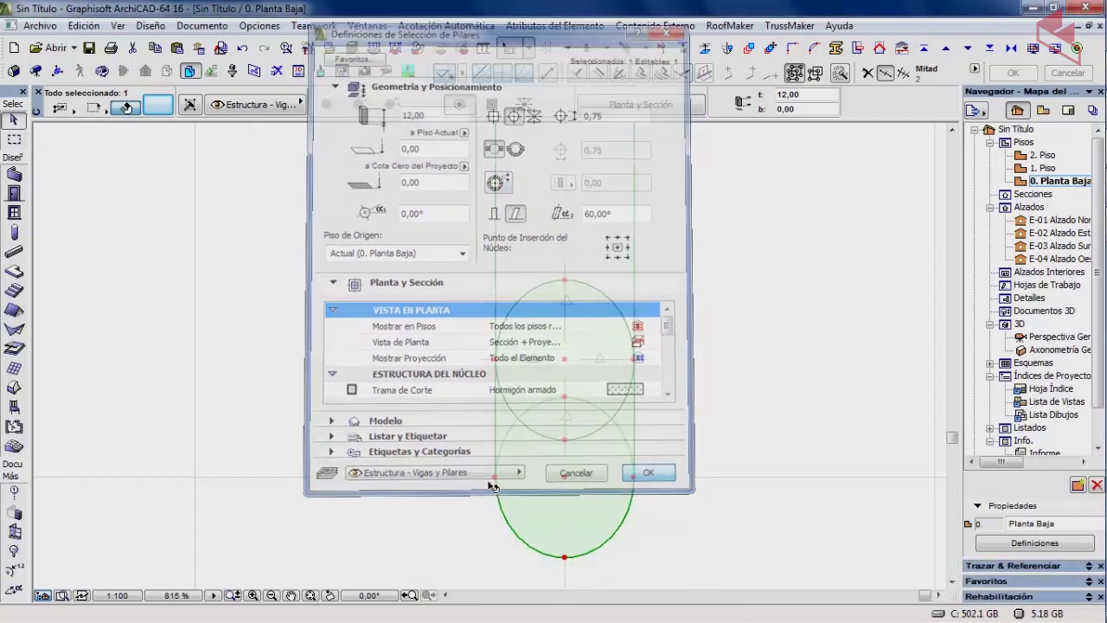
scroll(428, 450, down, 8)
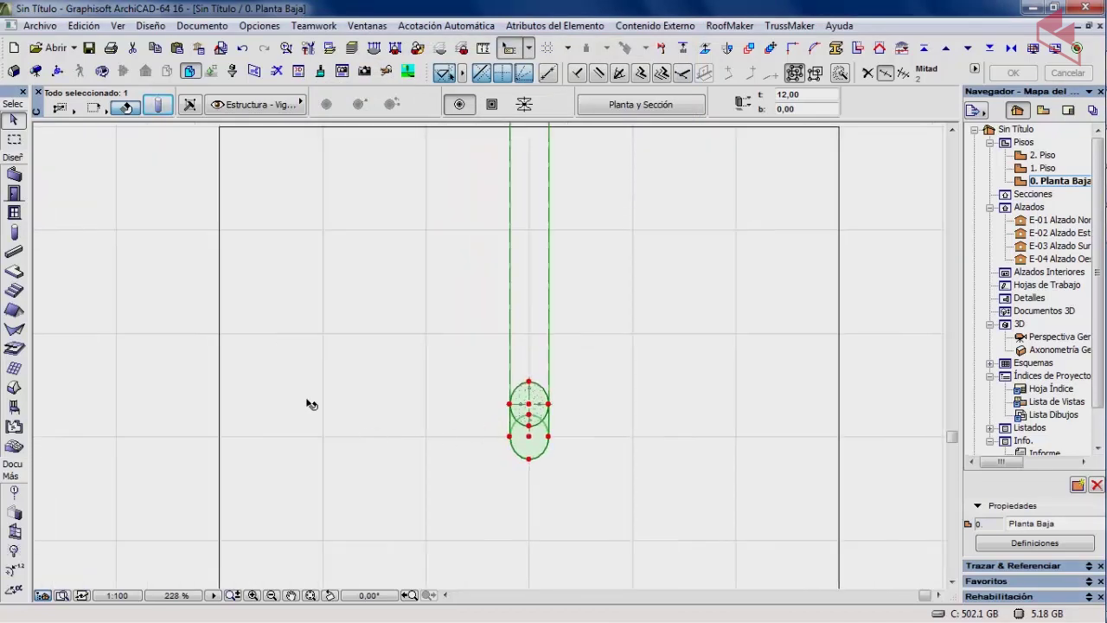
click(206, 372)
scroll(521, 420, up, 7)
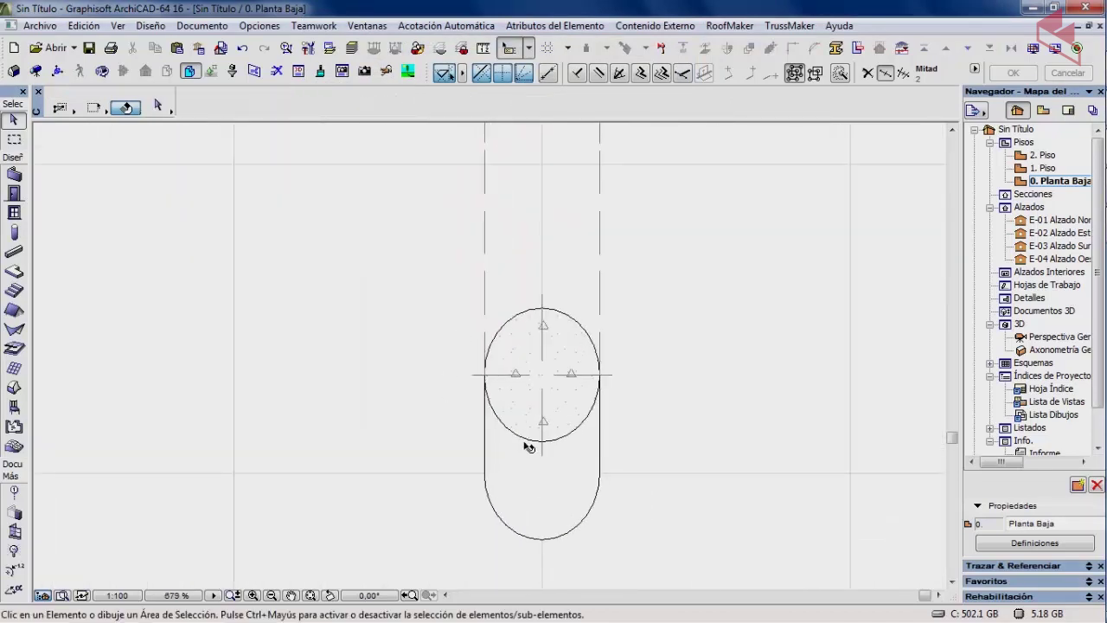
Step: Turn the slanted column's envelope back on with a thickness of 0,10 and view the whole column over the slab
scroll(527, 447, down, 3)
click(498, 469)
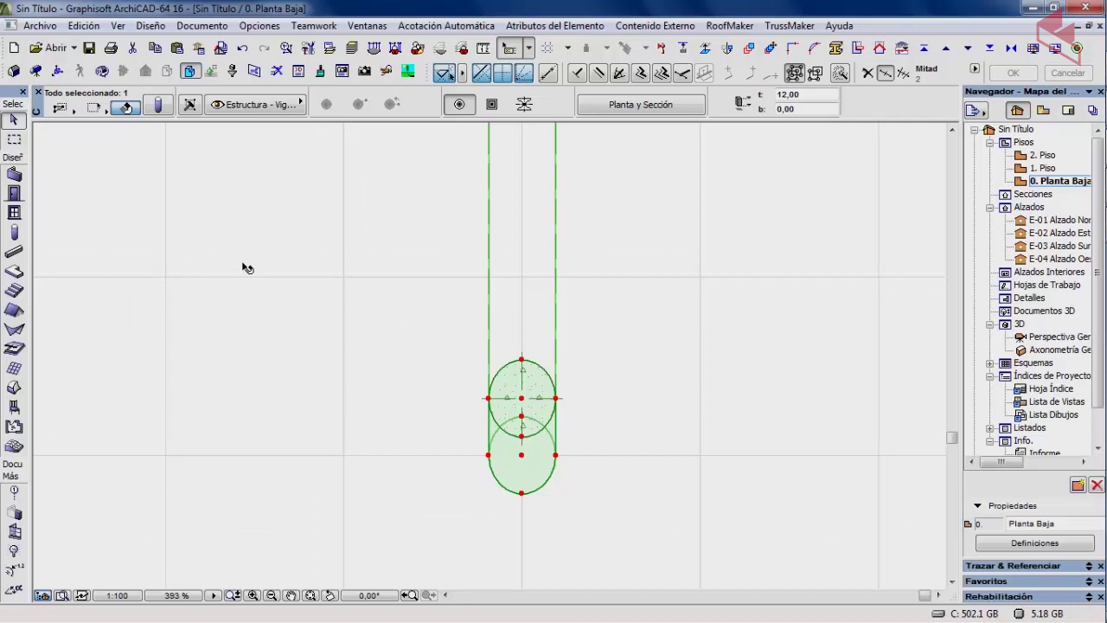
click(165, 105)
click(499, 180)
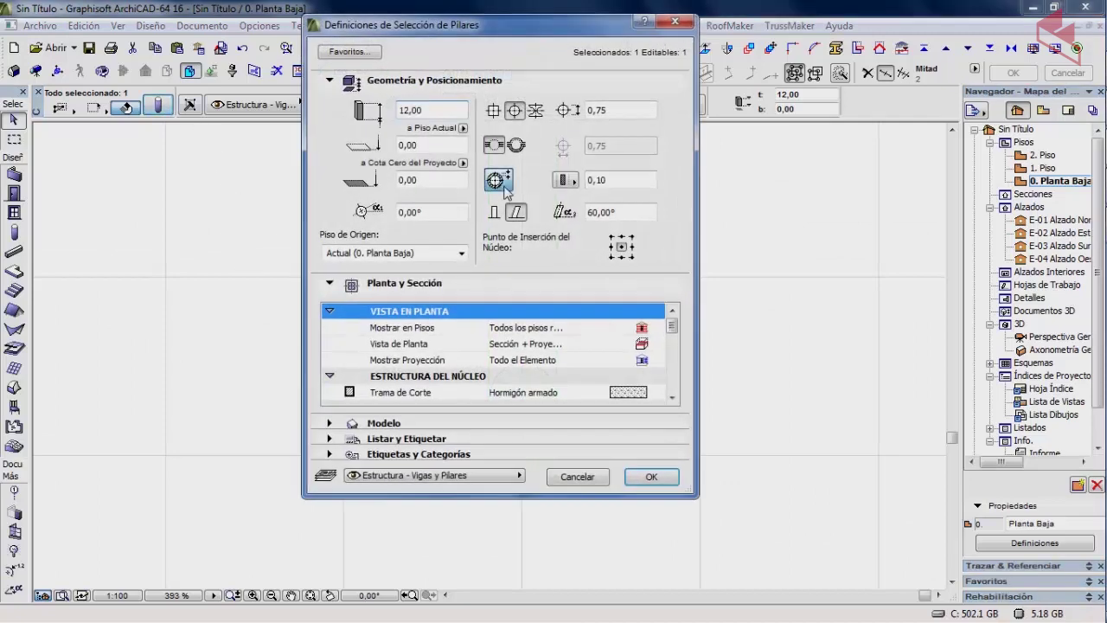
click(650, 476)
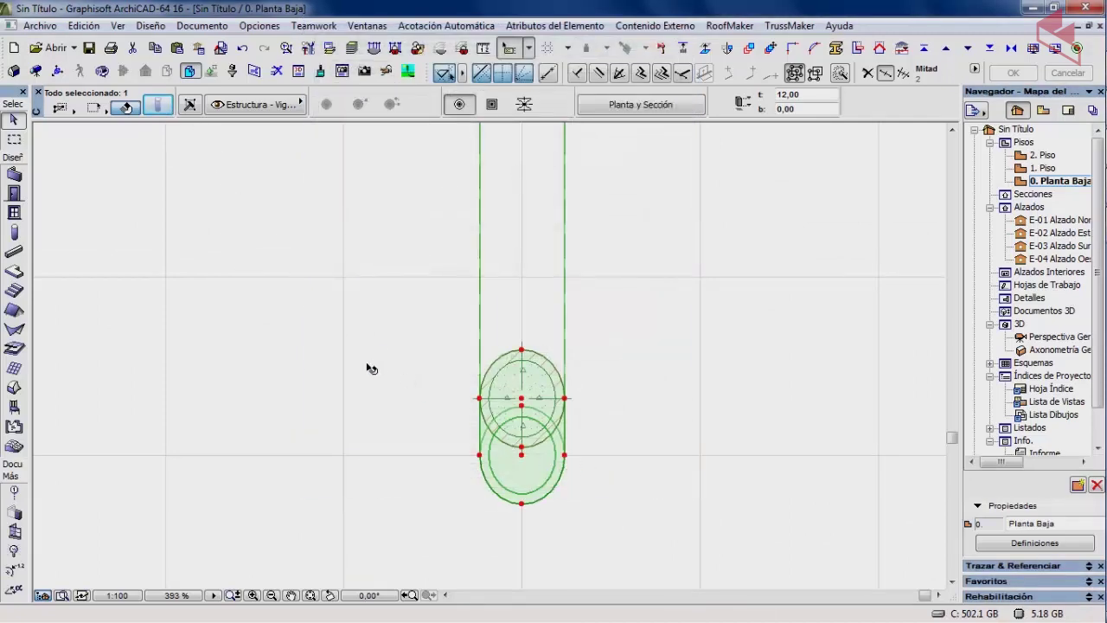
scroll(348, 447, down, 5)
middle_drag(346, 448, 406, 382)
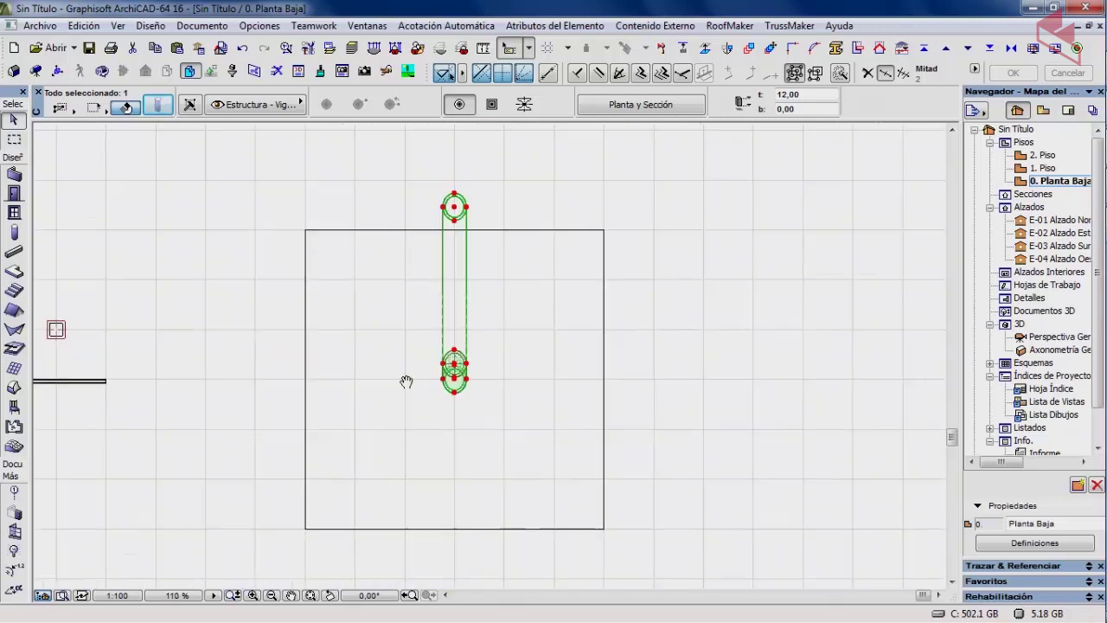
scroll(459, 344, up, 3)
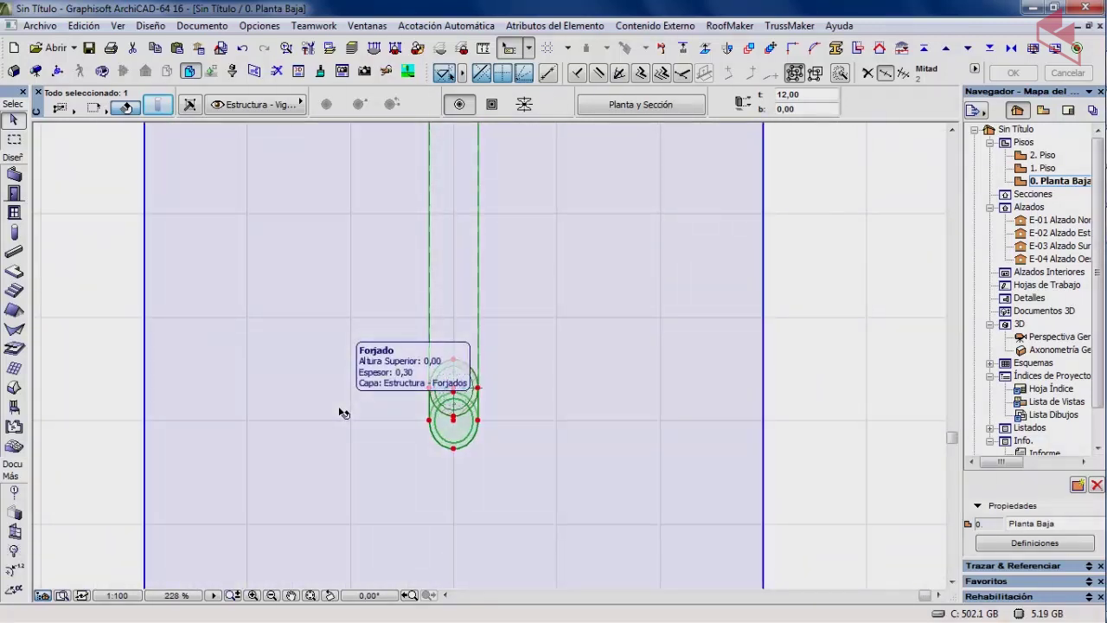
middle_drag(560, 390, 482, 440)
scroll(469, 440, down, 2)
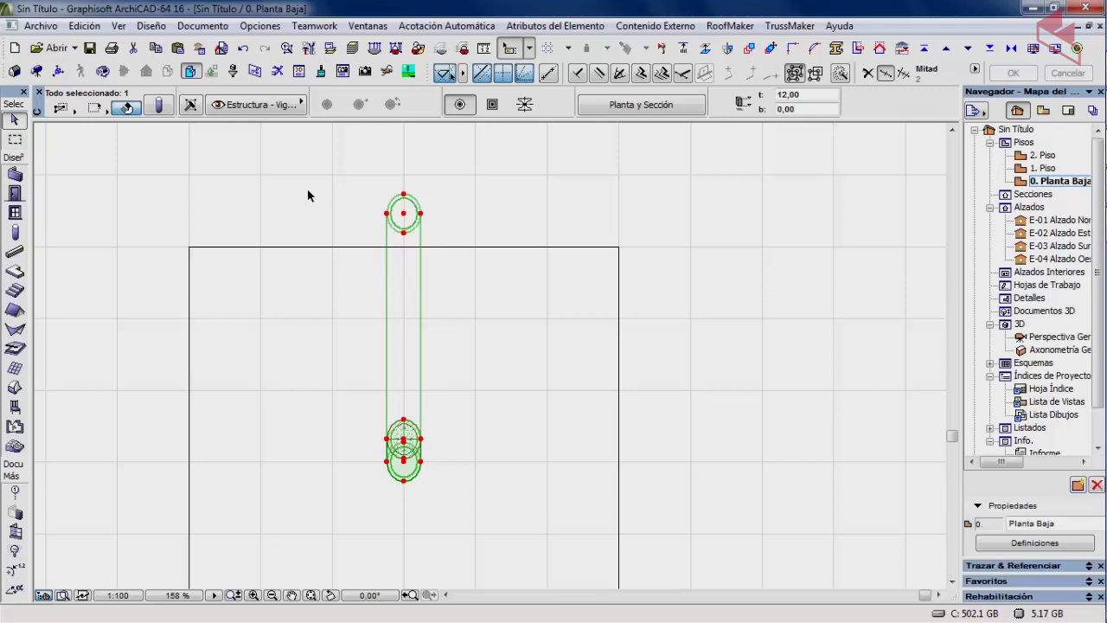
Step: Deselect the column and check the floor plan cut plane height and range settings without changing them
key(Delete)
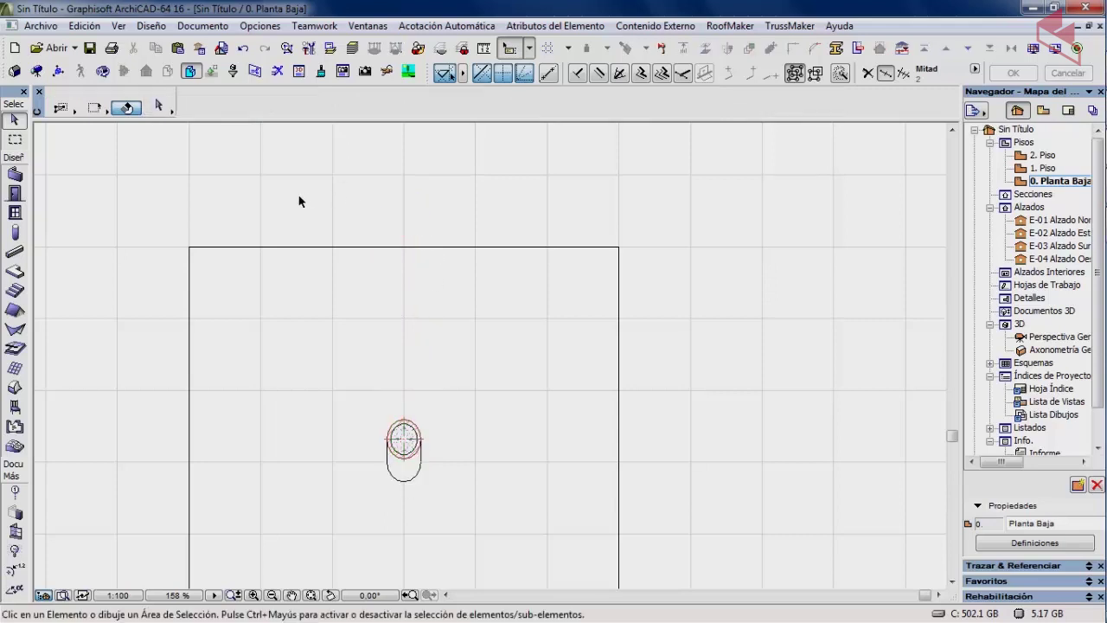
scroll(362, 486, up, 2)
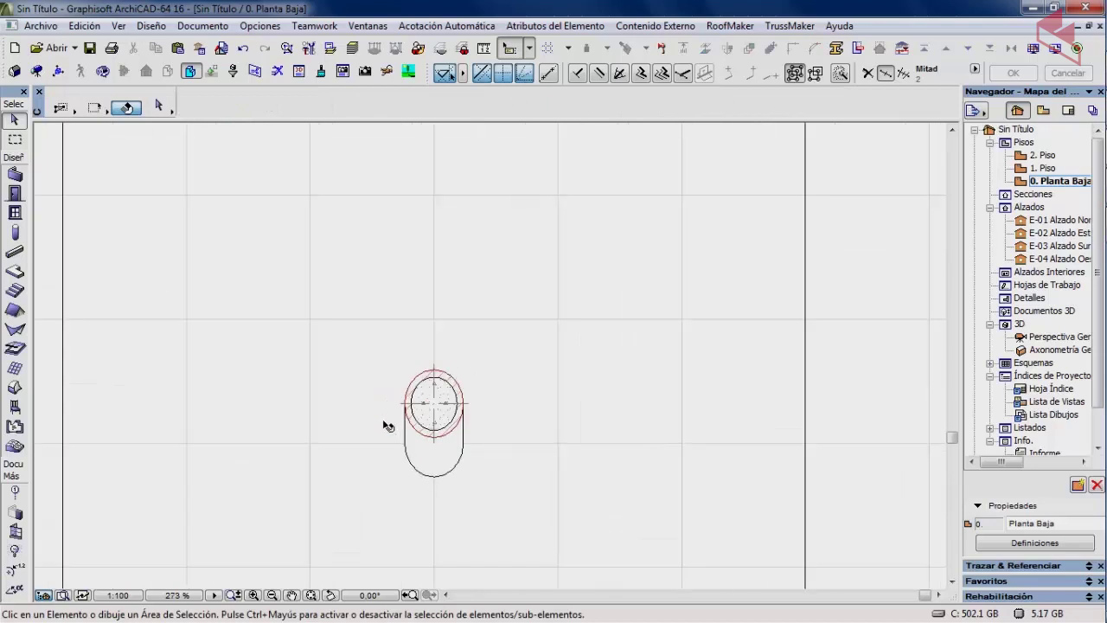
scroll(408, 494, down, 1)
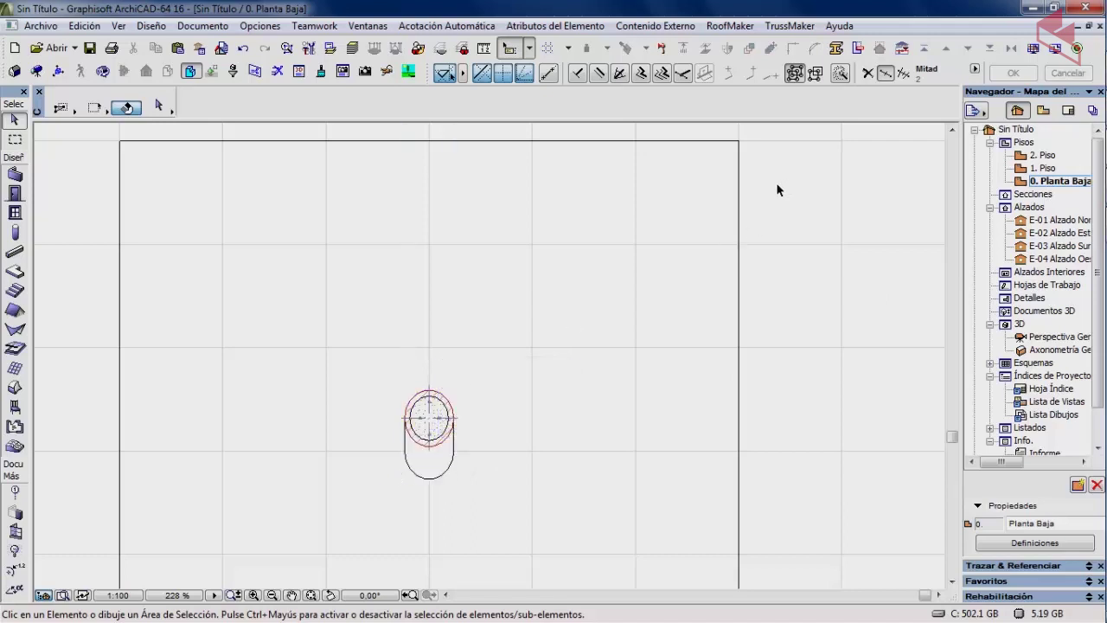
click(902, 48)
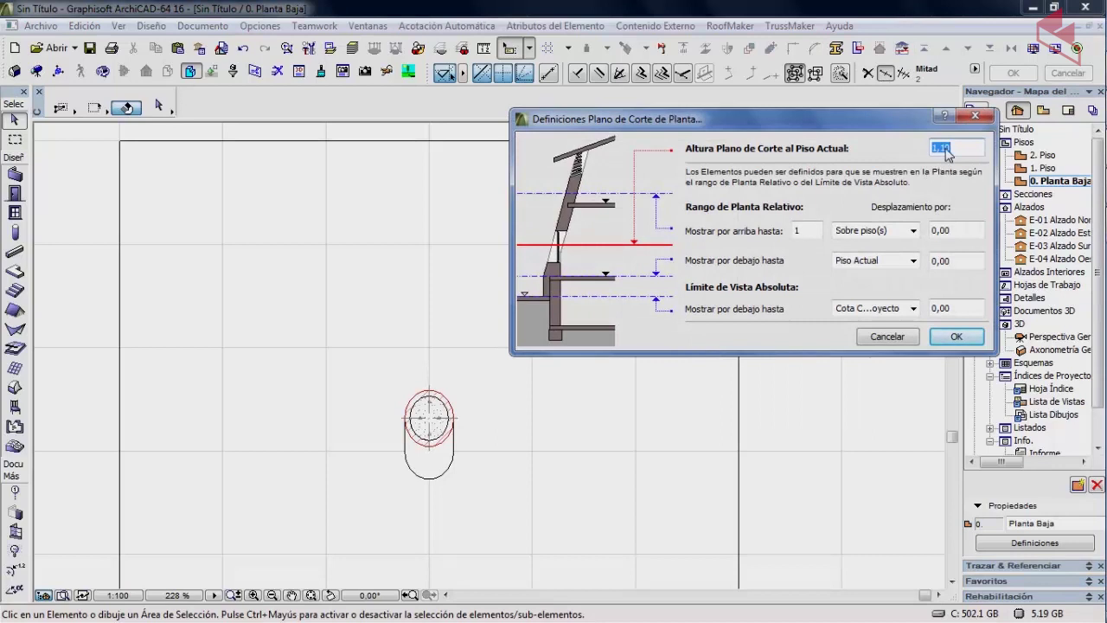
click(894, 339)
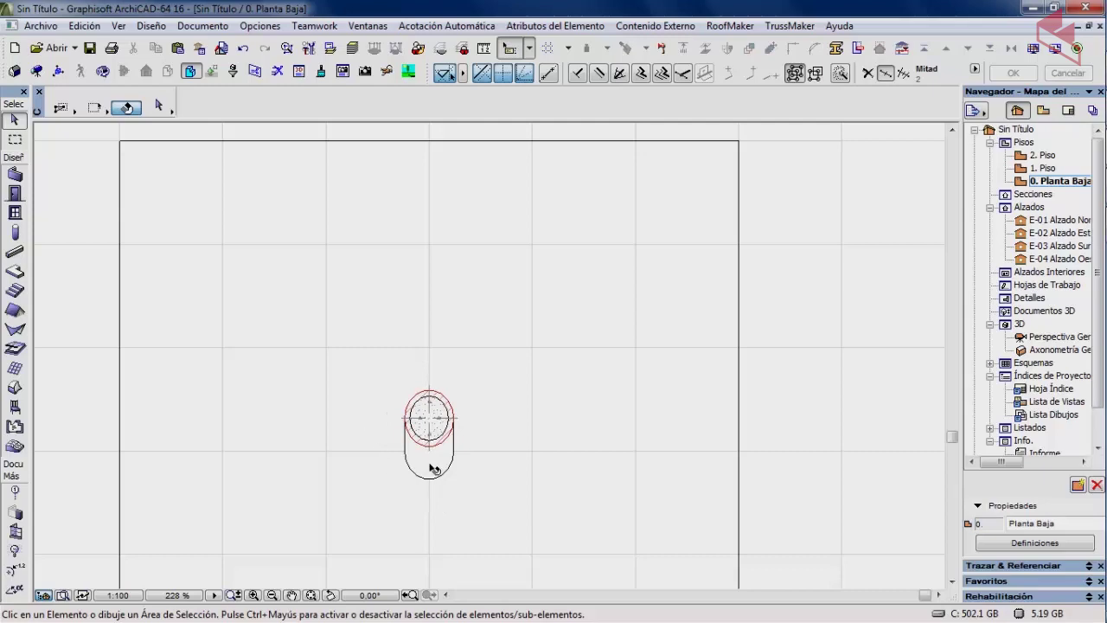
Step: Set the slanted column's floor plan display (Vista de Planta) to Sección Real and deselect the column
click(435, 468)
click(158, 105)
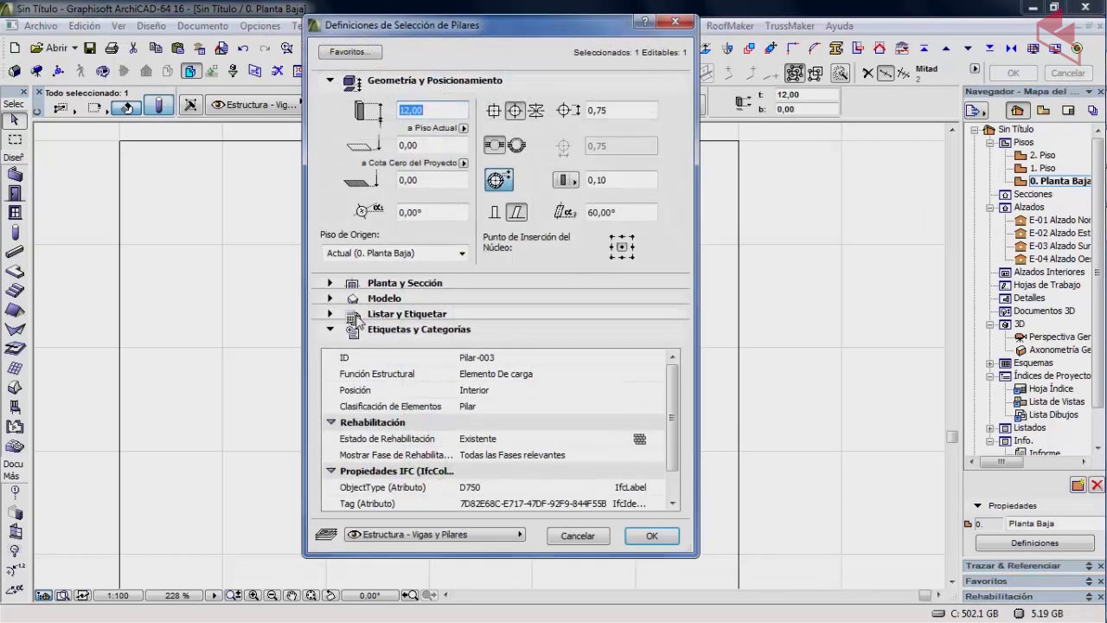
click(393, 284)
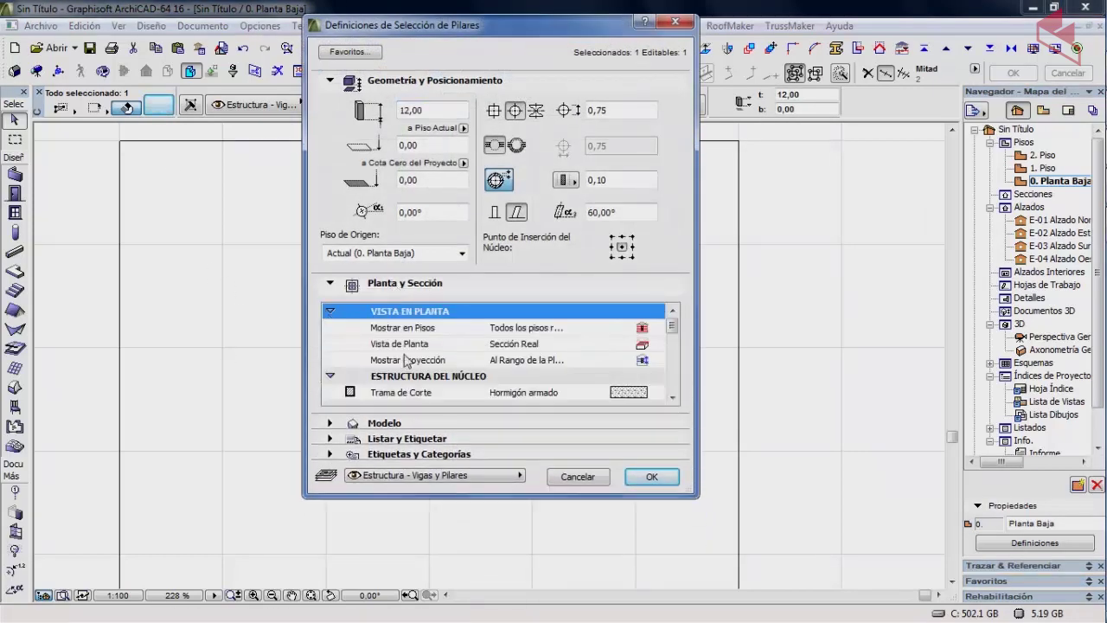
click(641, 344)
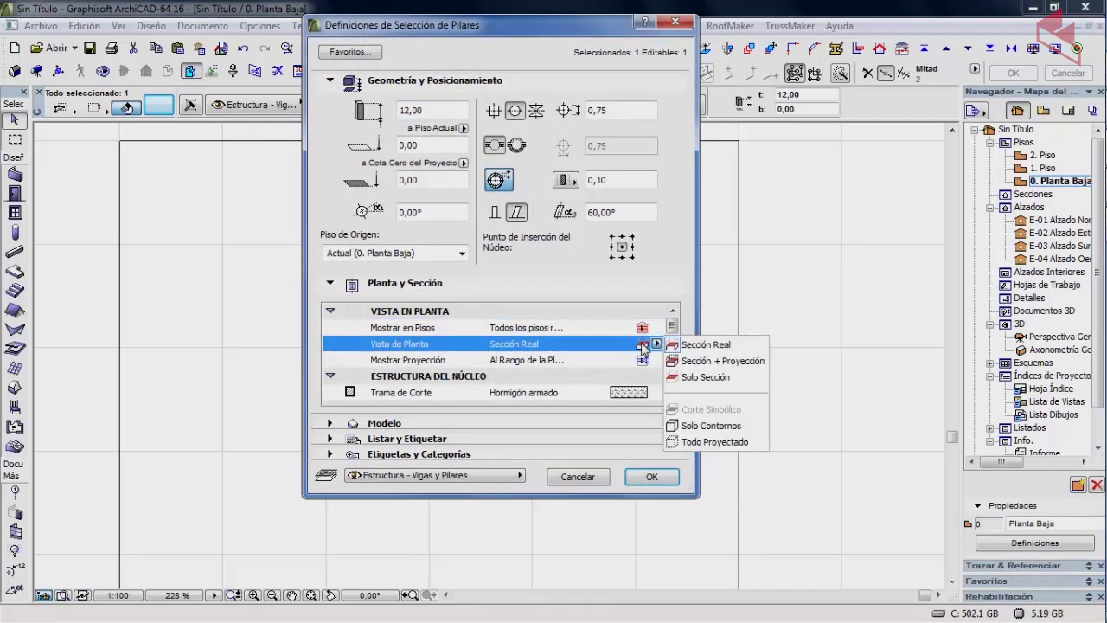
click(702, 345)
click(651, 476)
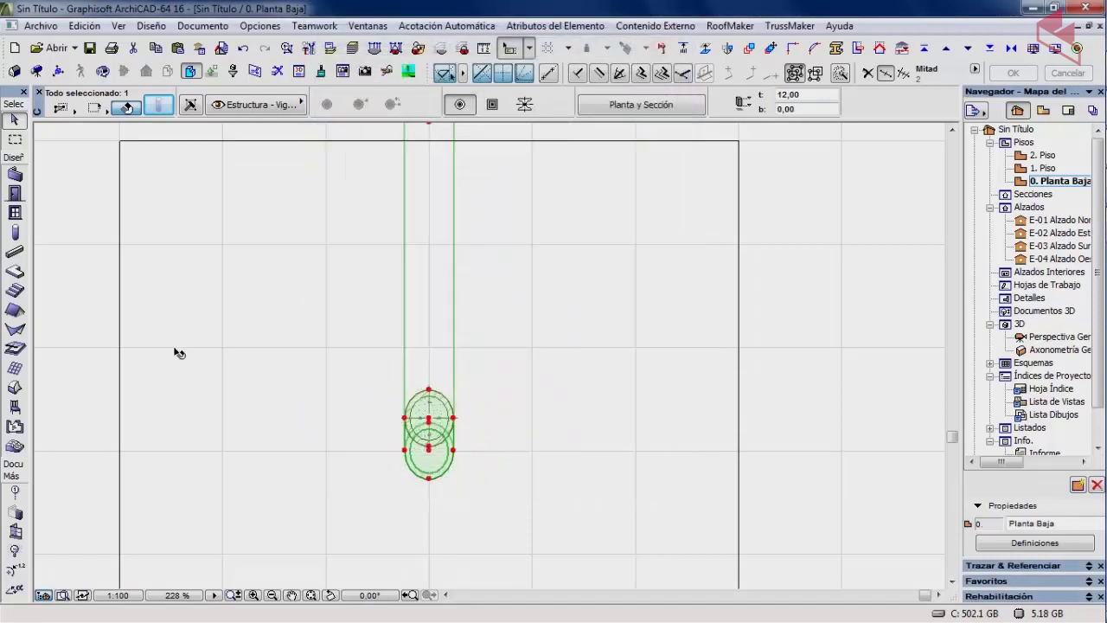
click(79, 323)
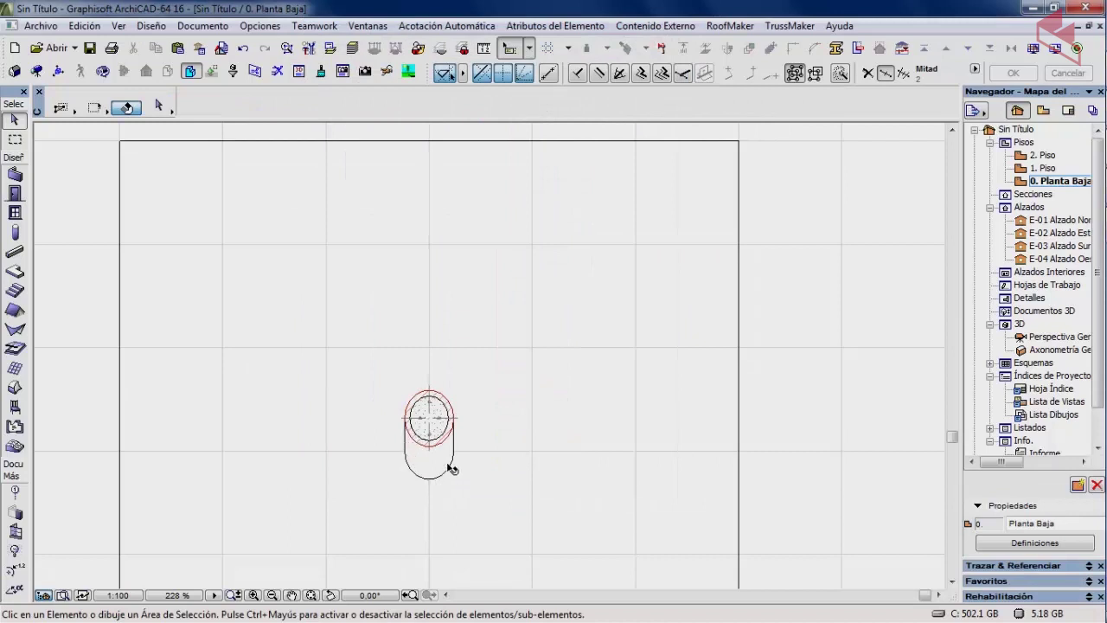
Step: Set the slanted column's floor plan display (Vista de Planta) to Sección + Proyección and deselect the column
scroll(329, 445, down, 3)
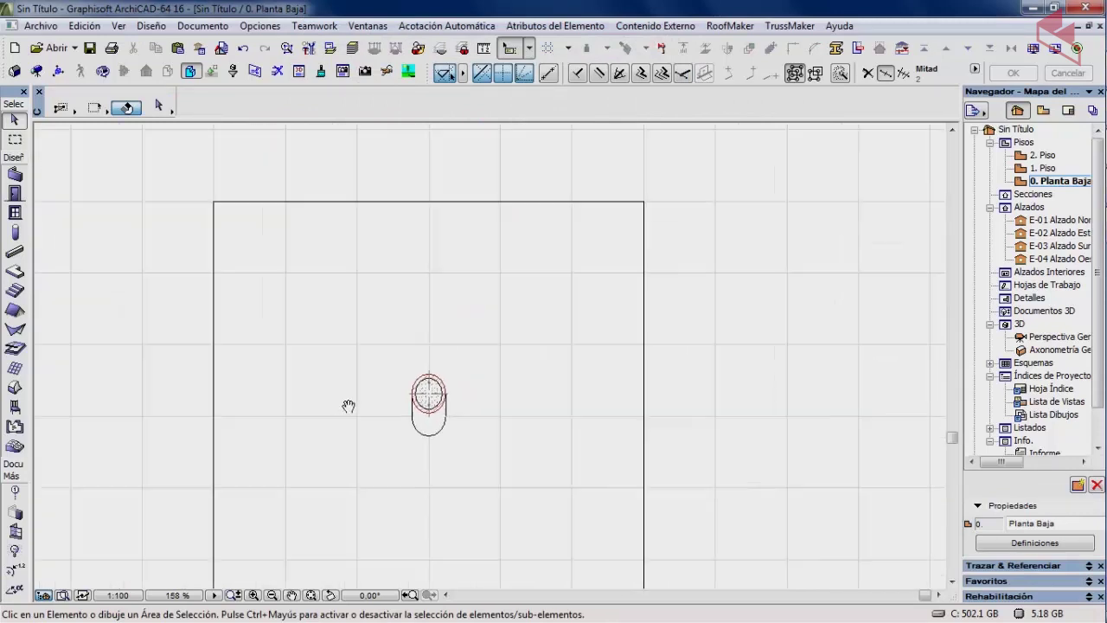
click(460, 394)
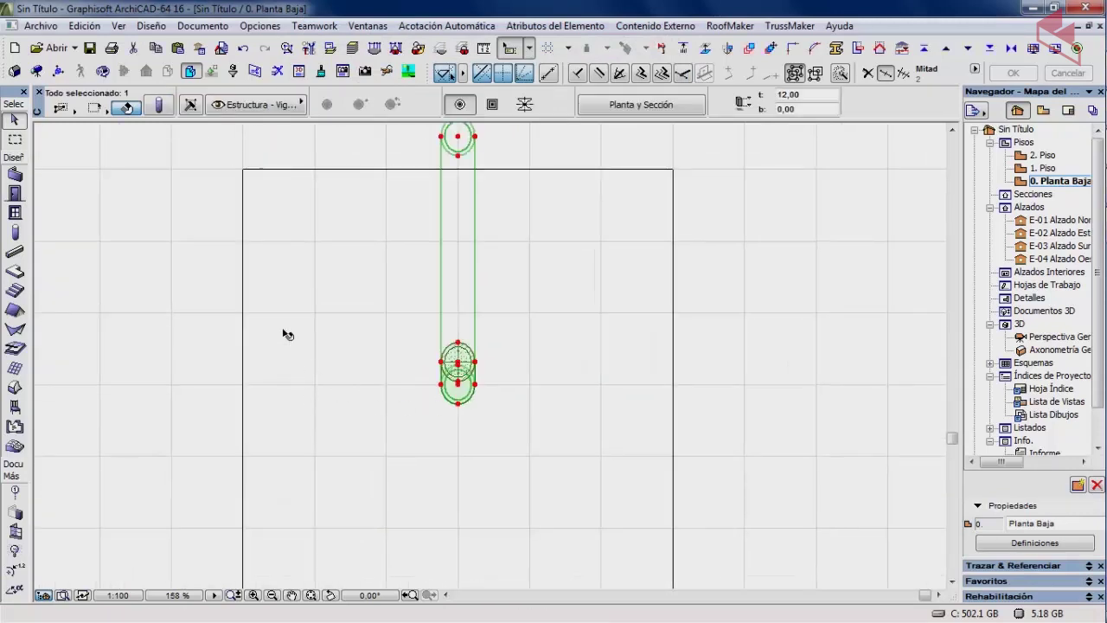
click(160, 107)
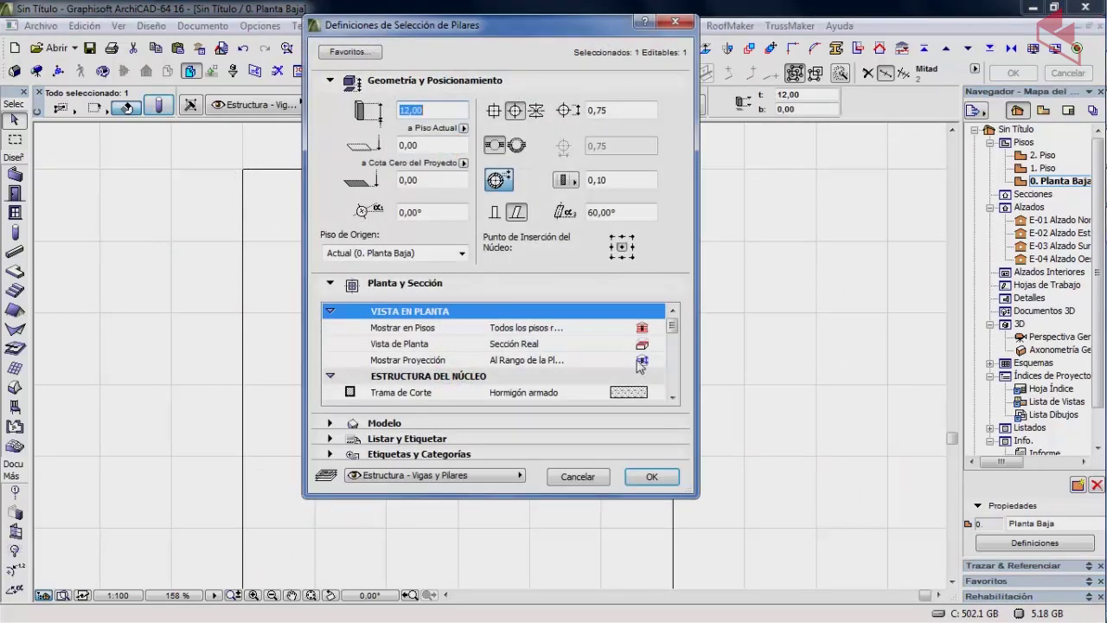
click(642, 345)
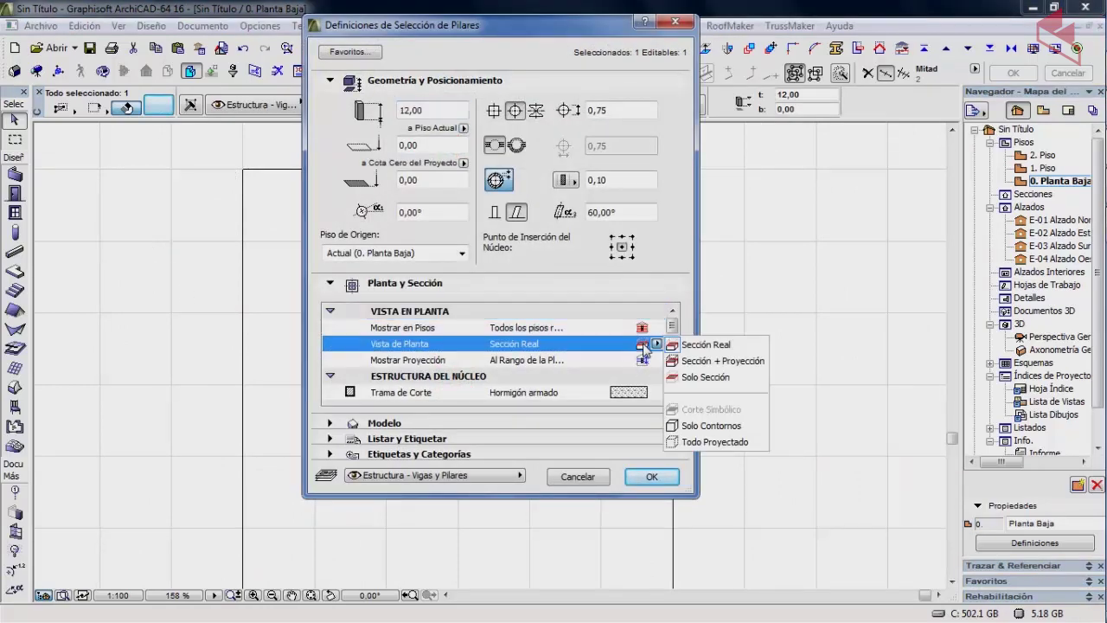
click(718, 360)
click(651, 476)
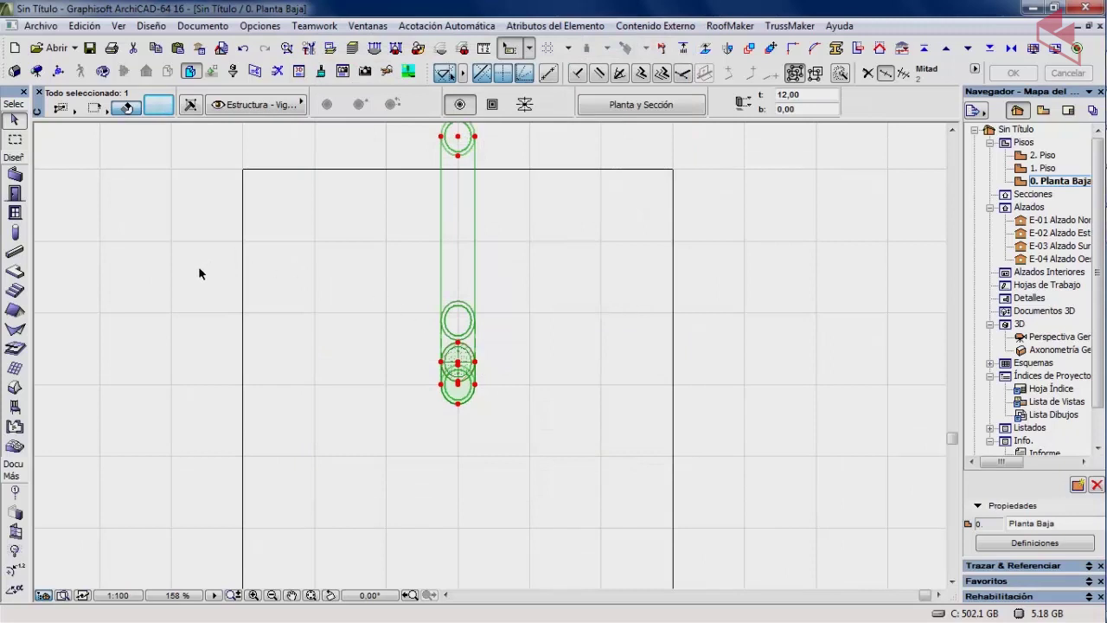
click(195, 297)
Step: Set the slanted column's Mostrar Proyección option to Todo el Elemento and deselect the column
scroll(458, 346, up, 3)
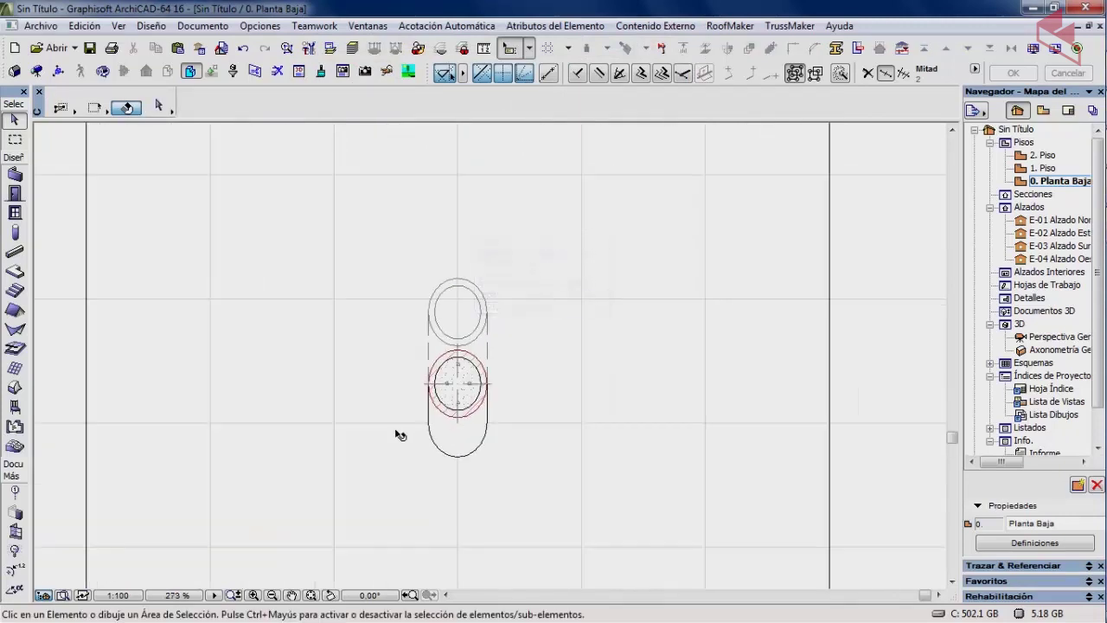
scroll(447, 447, up, 3)
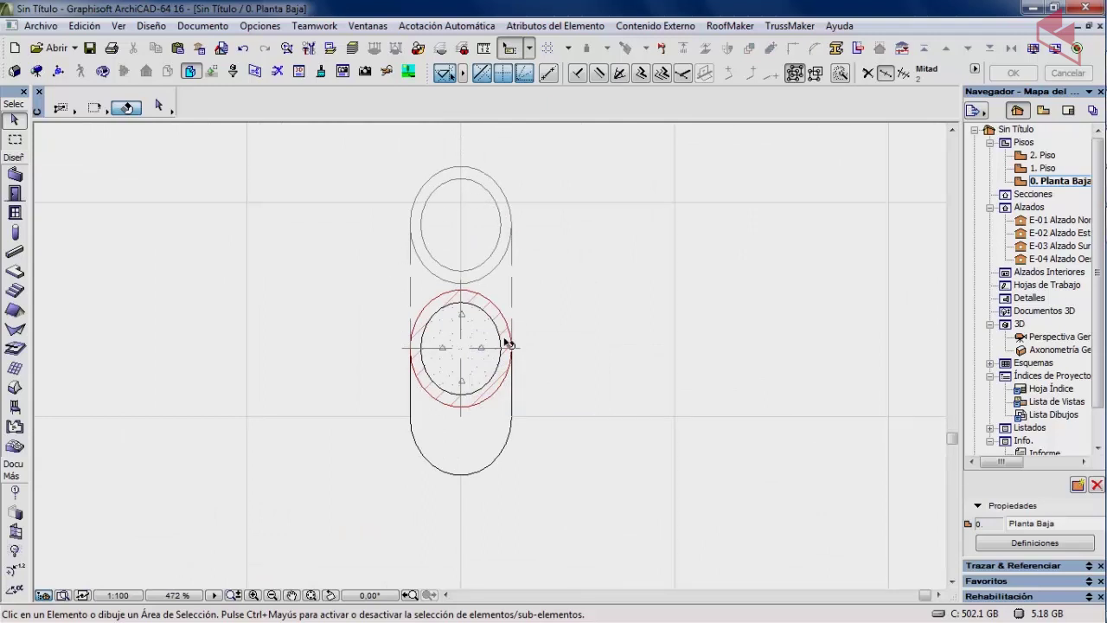
scroll(402, 359, down, 5)
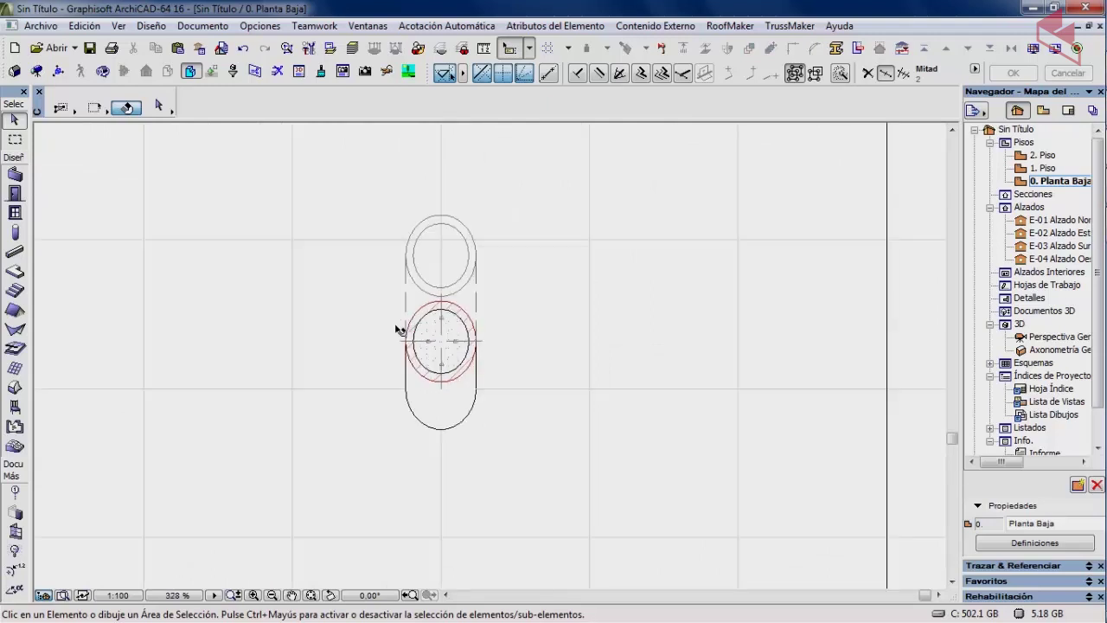
scroll(321, 348, down, 1)
middle_drag(322, 348, 397, 374)
scroll(387, 403, down, 1)
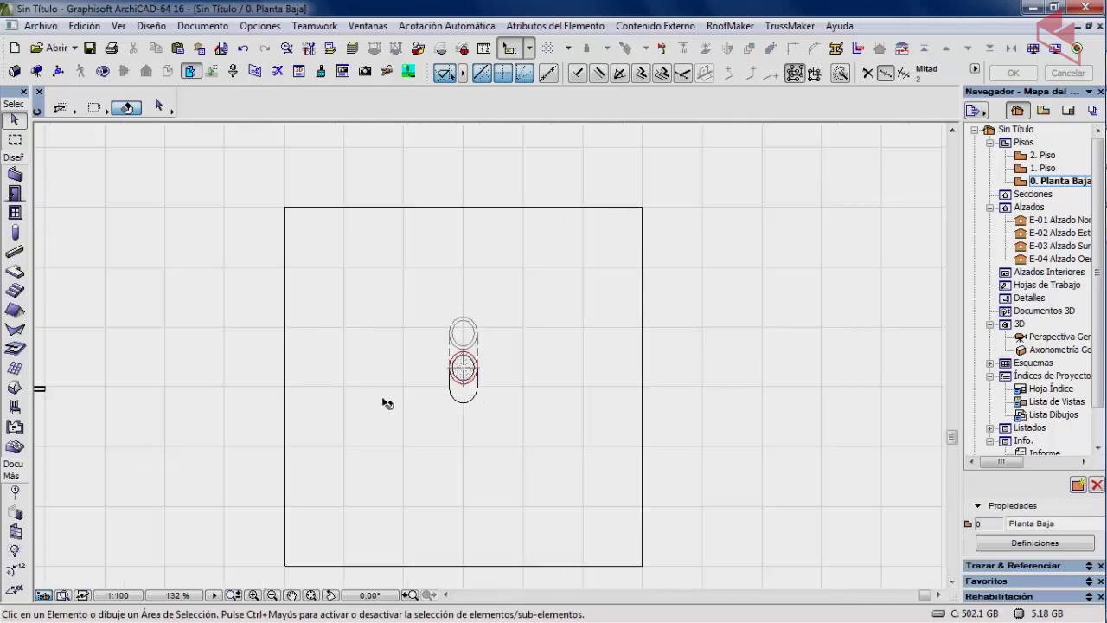
click(459, 389)
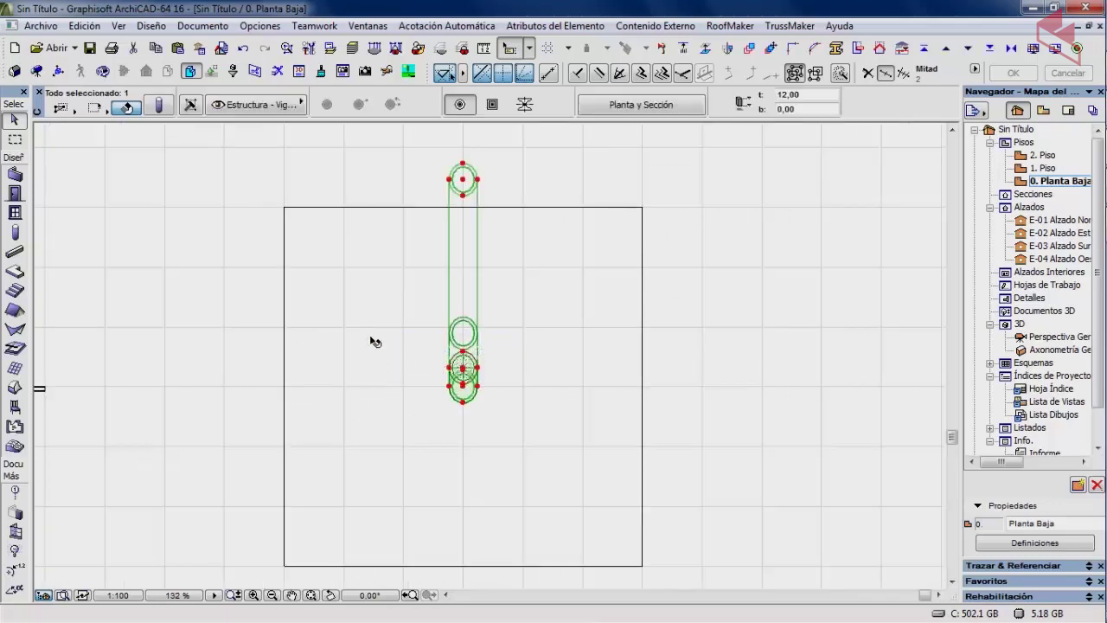
click(158, 105)
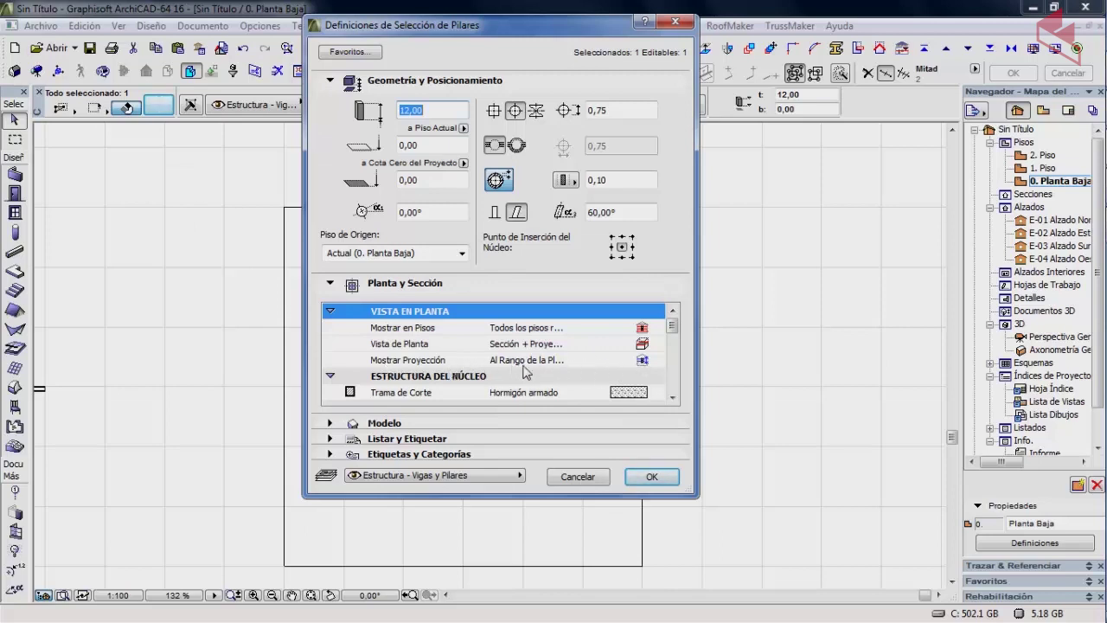
click(642, 361)
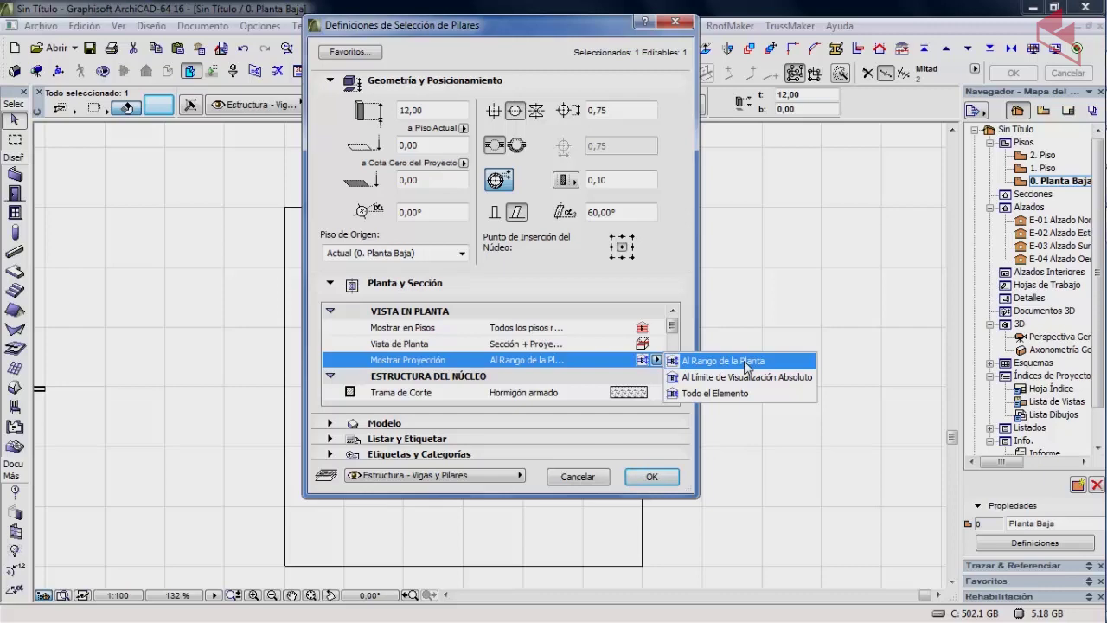
click(743, 395)
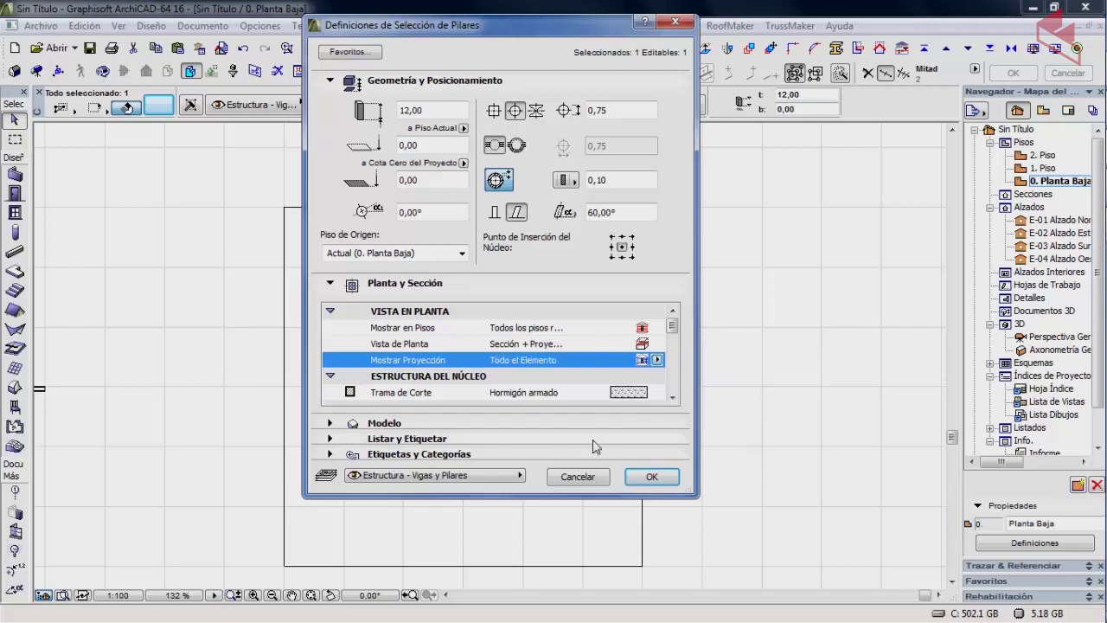
click(647, 476)
click(711, 200)
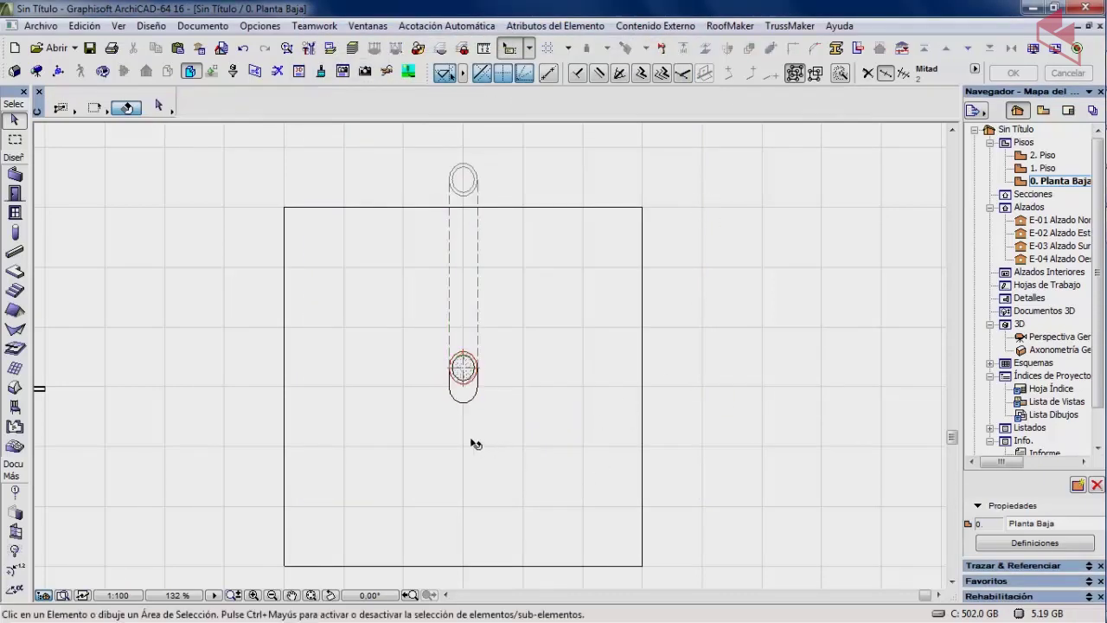
scroll(460, 150, up, 1)
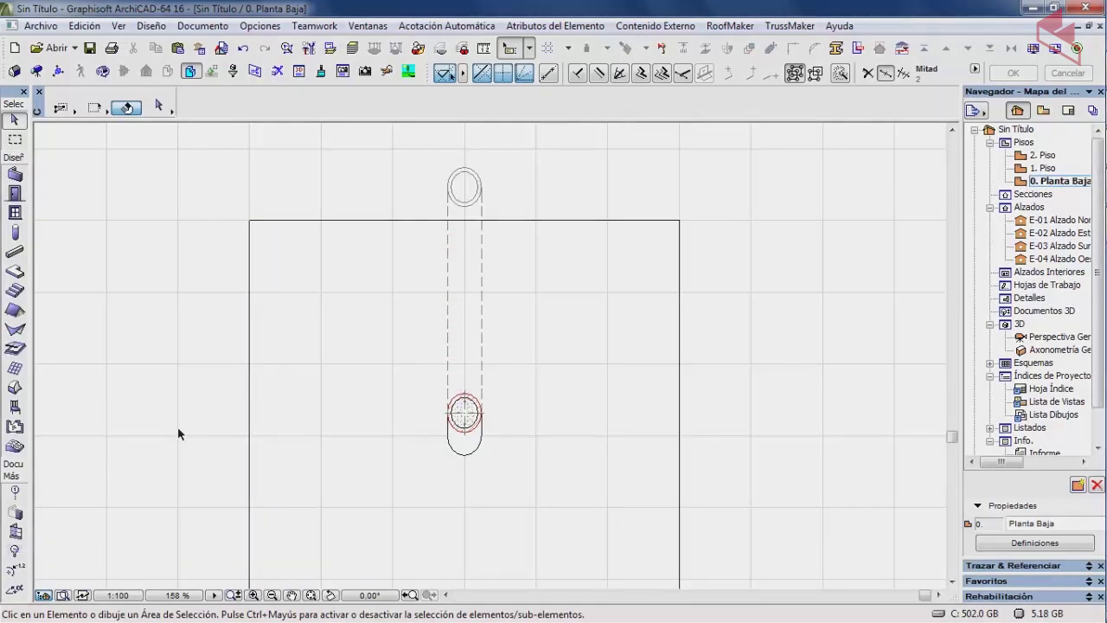
scroll(153, 395, down, 2)
middle_drag(143, 407, 227, 358)
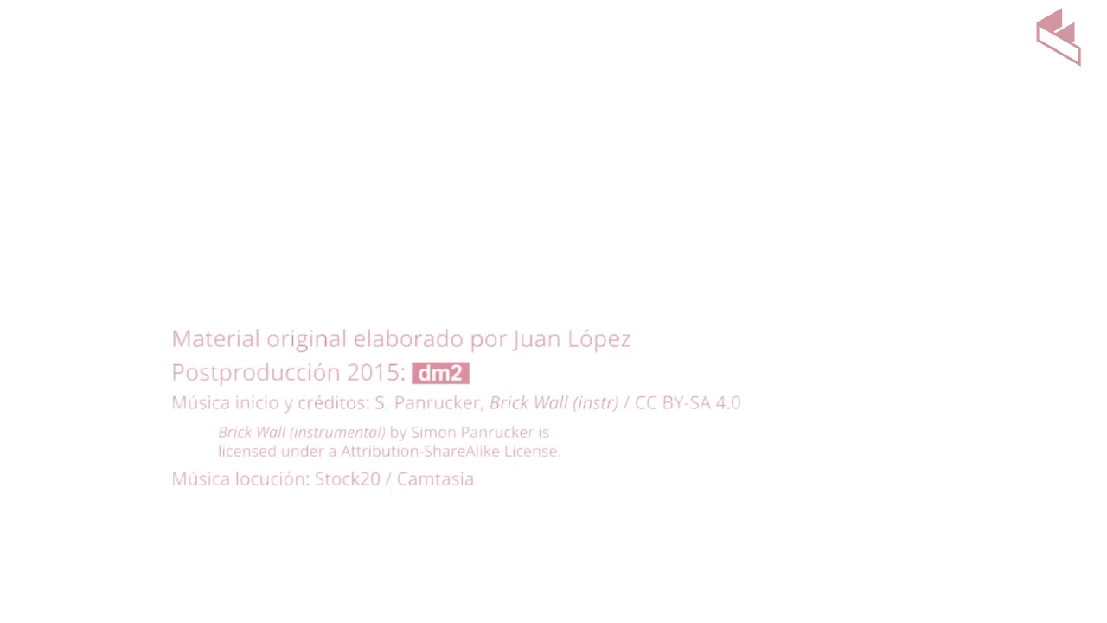